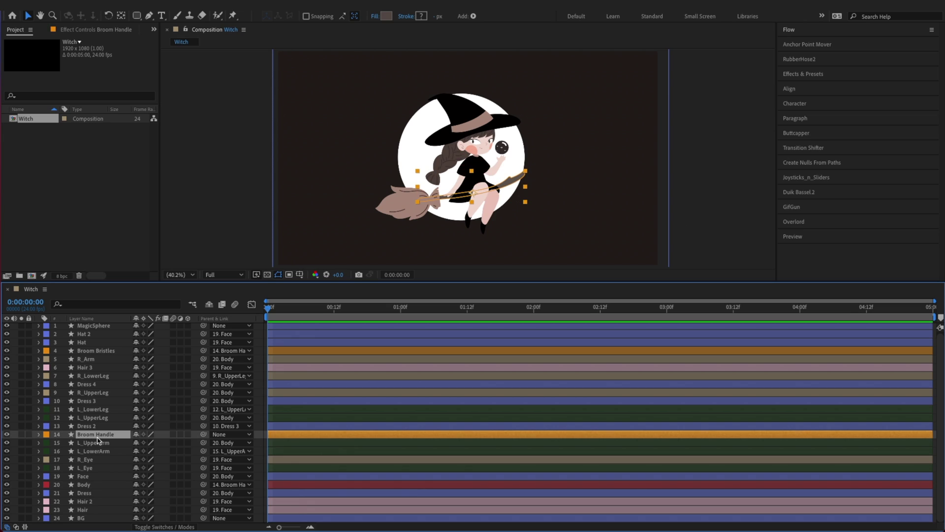
# Separate the Broom Handle's Position, keyframe Y Position and Rotation at 0 and 2 seconds, and end the work area at 2 s.
pyautogui.press('p')
pyautogui.rightClick(105, 446)
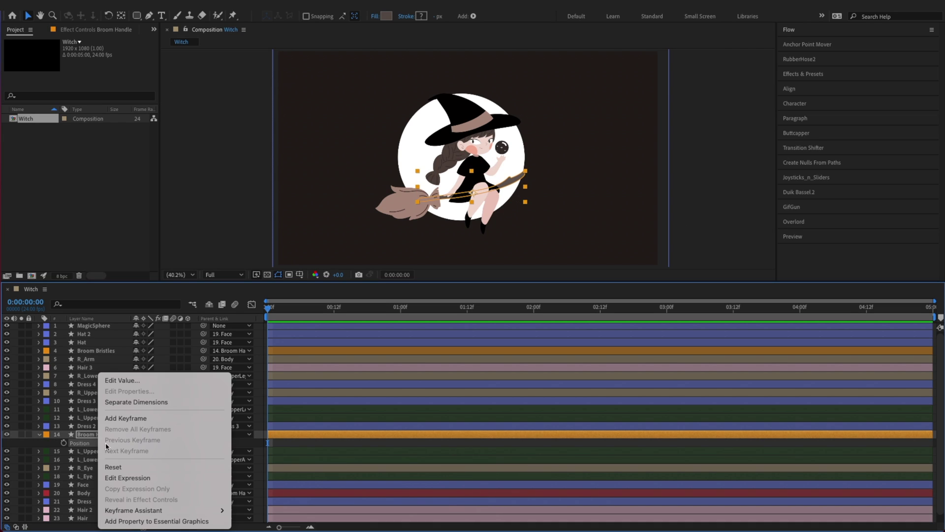
pyautogui.click(129, 402)
pyautogui.click(64, 451)
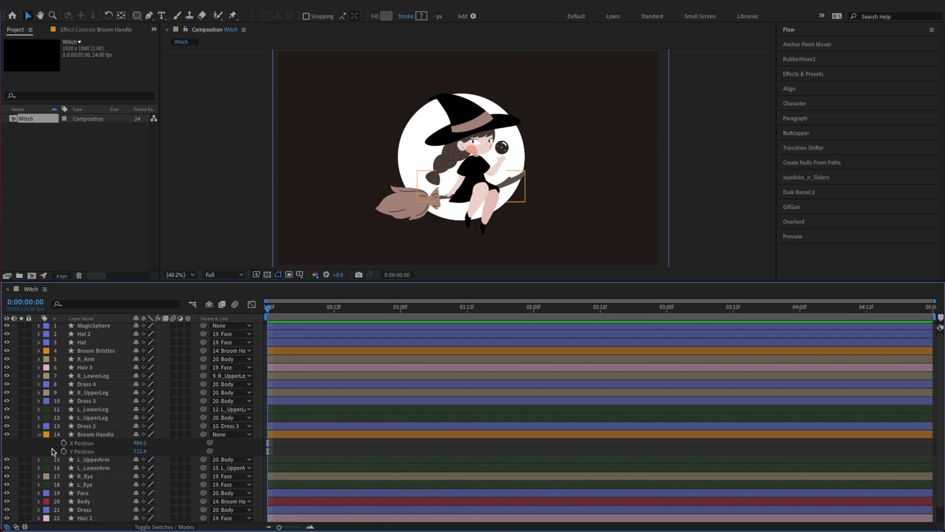
pyautogui.hotkey('shift', 'r')
pyautogui.click(327, 454)
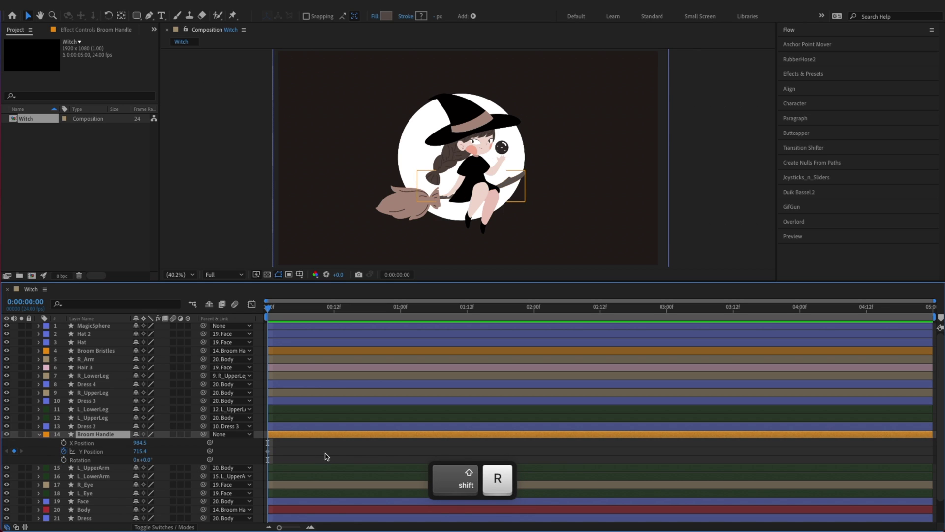
pyautogui.click(64, 459)
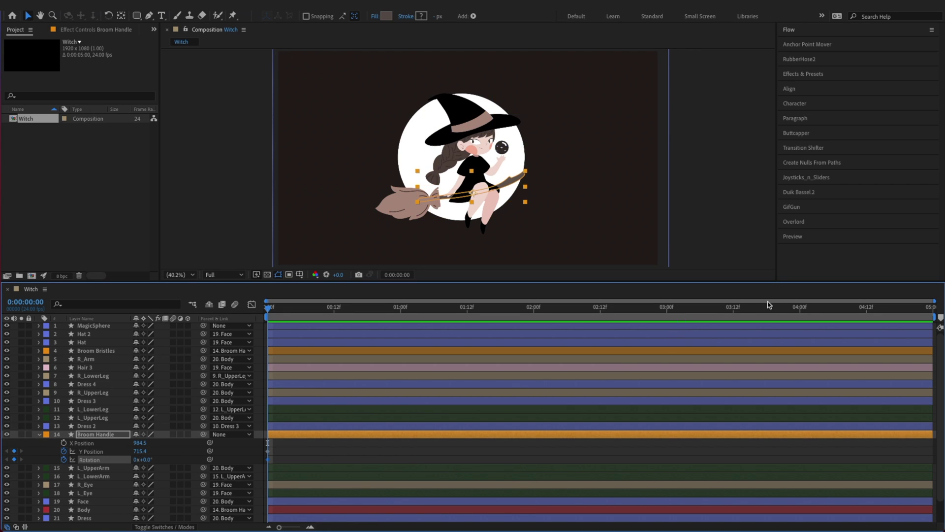
pyautogui.click(534, 309)
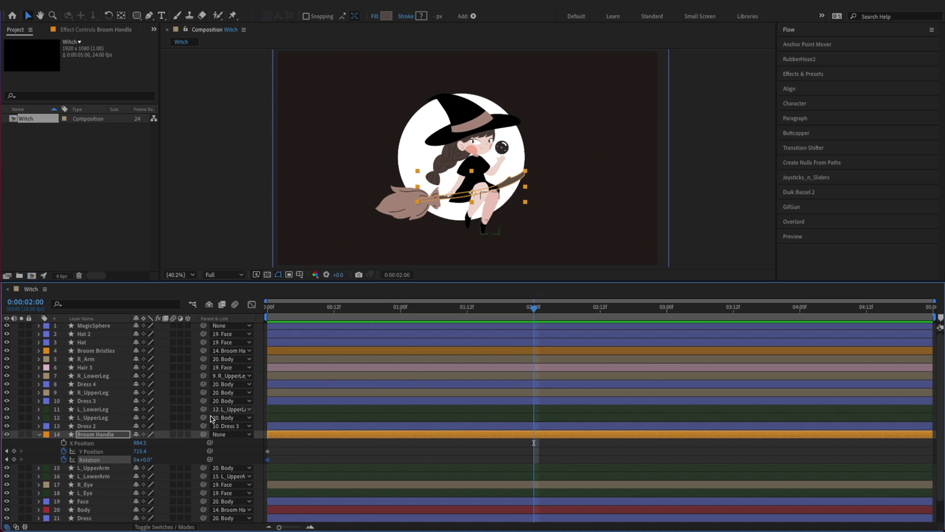
pyautogui.click(14, 450)
pyautogui.click(14, 459)
pyautogui.press('n')
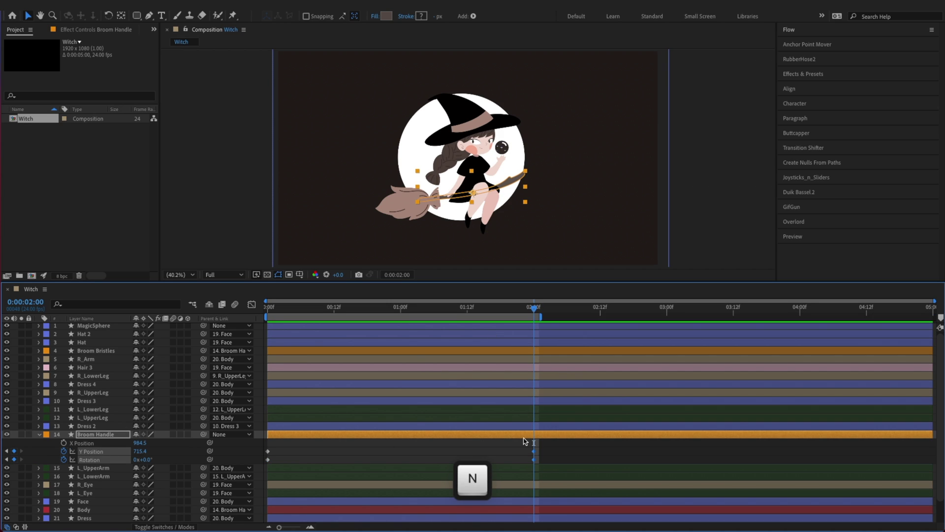
pyautogui.click(609, 448)
pyautogui.press('super+Left')
pyautogui.press('super+Left')
pyautogui.press('super+Left')
pyautogui.press('super+Left')
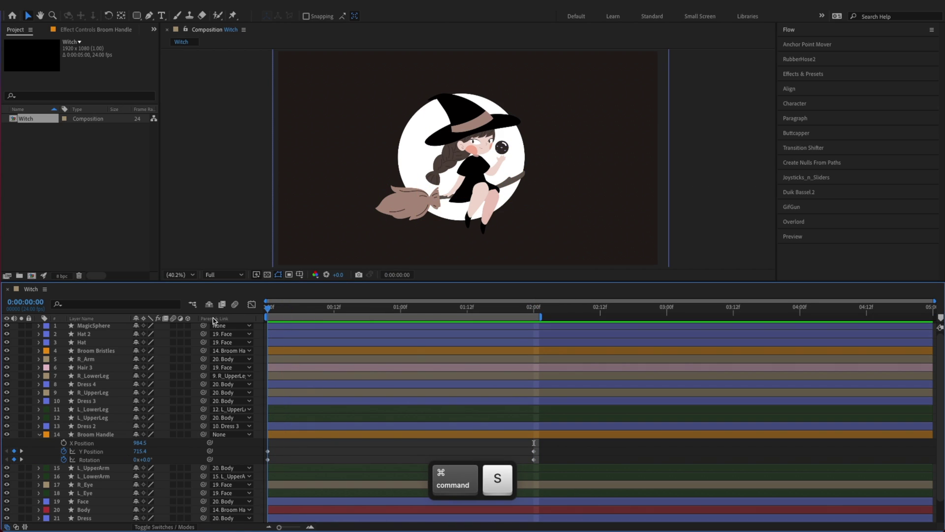
# Add Y Position and Rotation keyframes at 1 second and zoom the timeline to the first two seconds.
pyautogui.moveTo(523, 332); pyautogui.dragTo(399, 333)
pyautogui.click(12, 459)
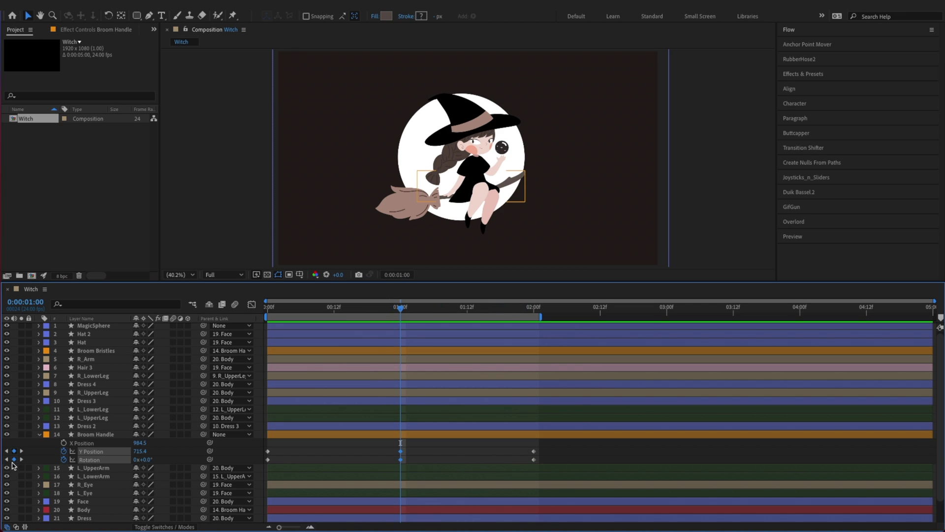
pyautogui.press('super+s')
pyautogui.moveTo(934, 300); pyautogui.dragTo(676, 305)
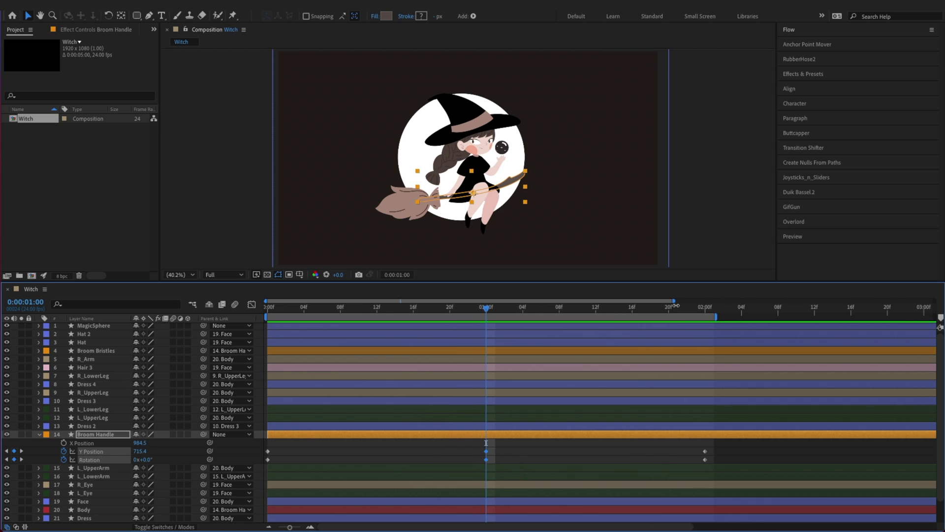
pyautogui.click(557, 442)
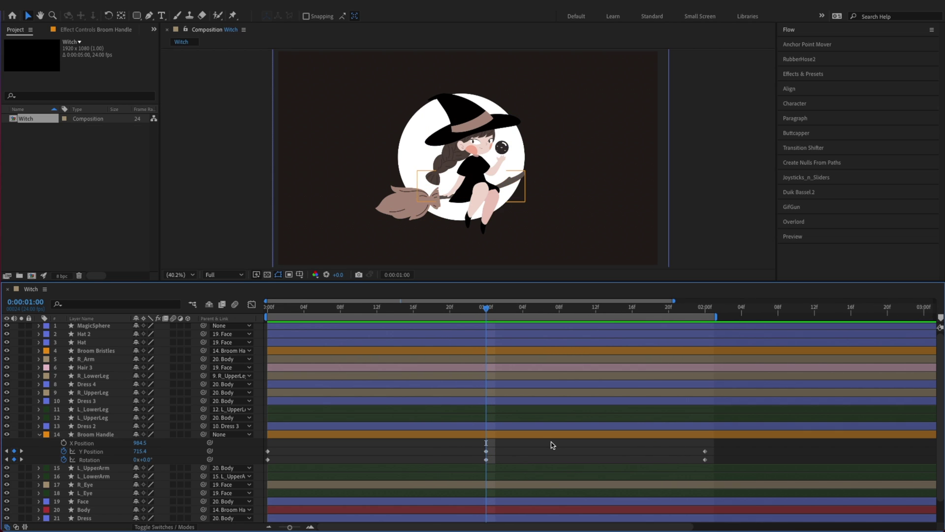
pyautogui.click(266, 309)
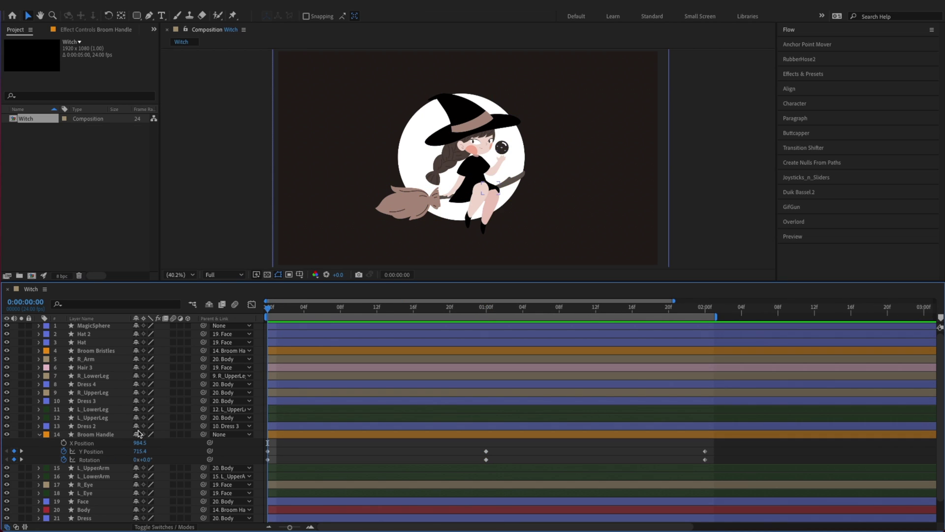
# Set Y Position to 705.4 at 0 and 2 seconds and 738.4 at 1 second, with easy ease.
pyautogui.moveTo(138, 451); pyautogui.dragTo(132, 451)
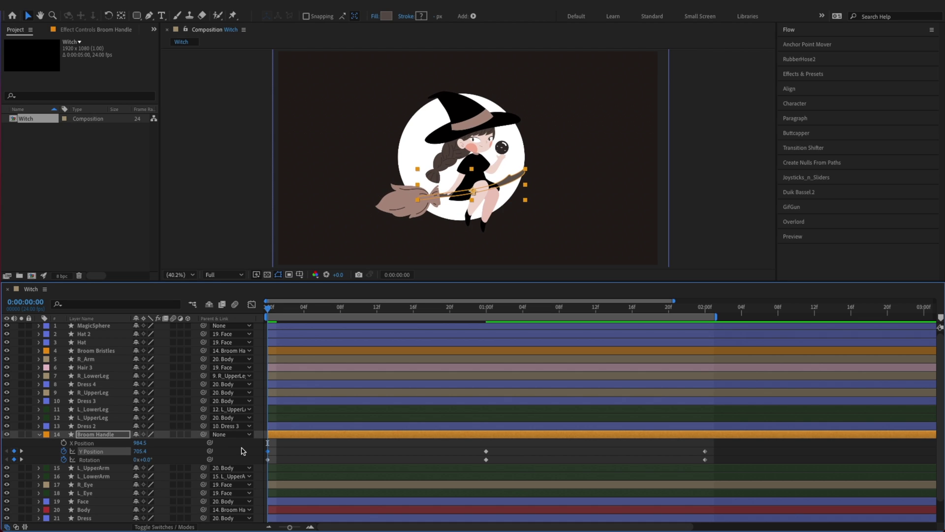
pyautogui.press('super+c')
pyautogui.click(706, 309)
pyautogui.press('super+v')
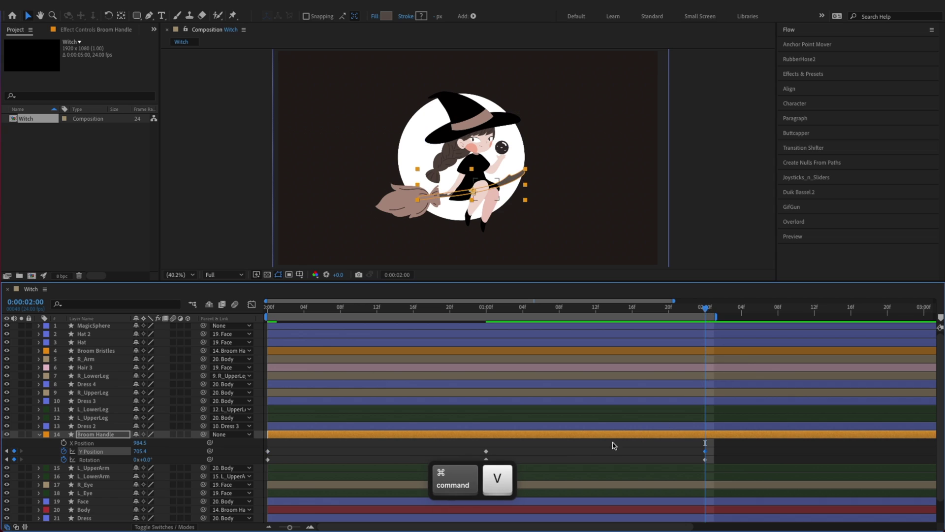
pyautogui.click(486, 308)
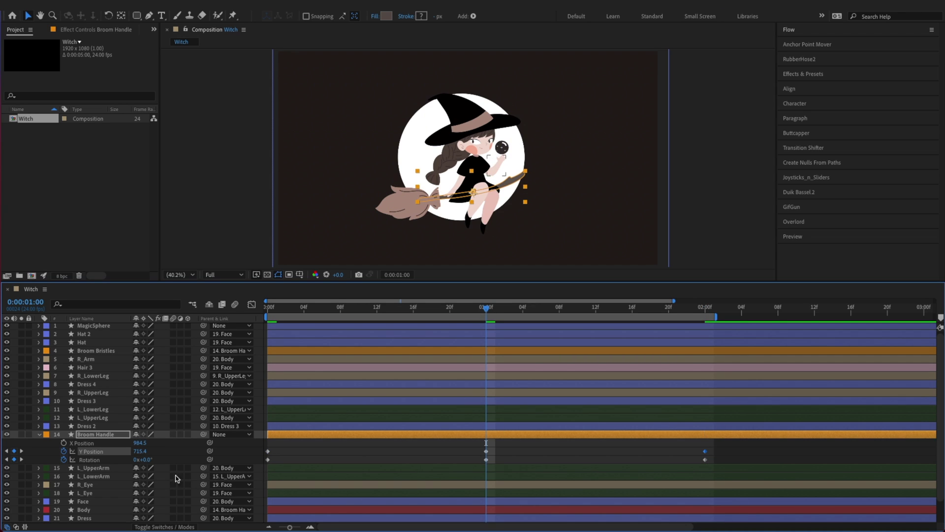
pyautogui.moveTo(142, 451); pyautogui.dragTo(153, 451)
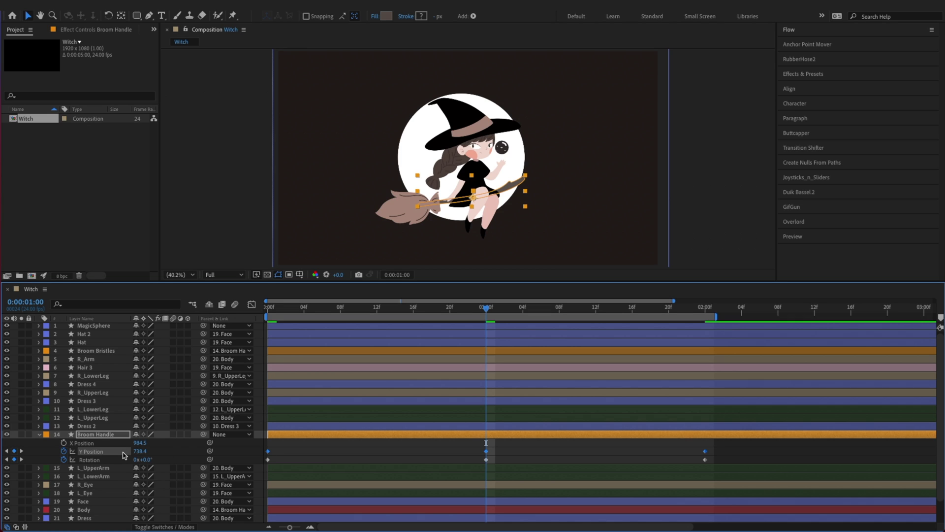
pyautogui.press('F9')
# Drag the Y Position curve's bezier handles outward at the peak and low keyframes, preview the bob, and save.
pyautogui.hotkey('shift', 'F3')
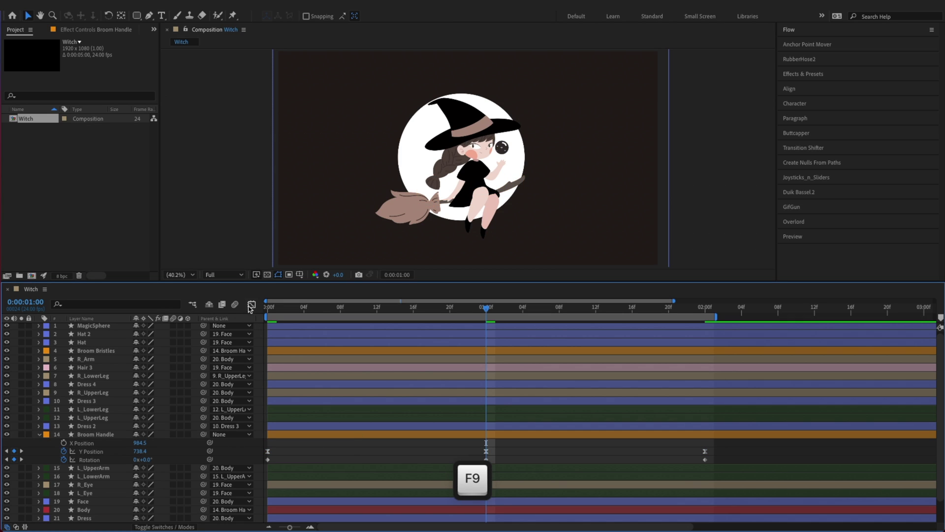
pyautogui.click(121, 451)
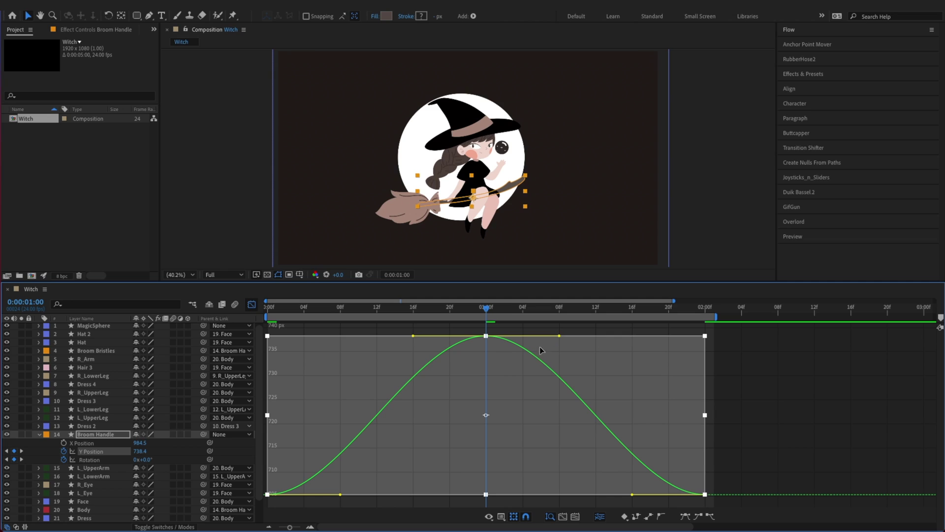
pyautogui.moveTo(558, 336); pyautogui.dragTo(571, 336)
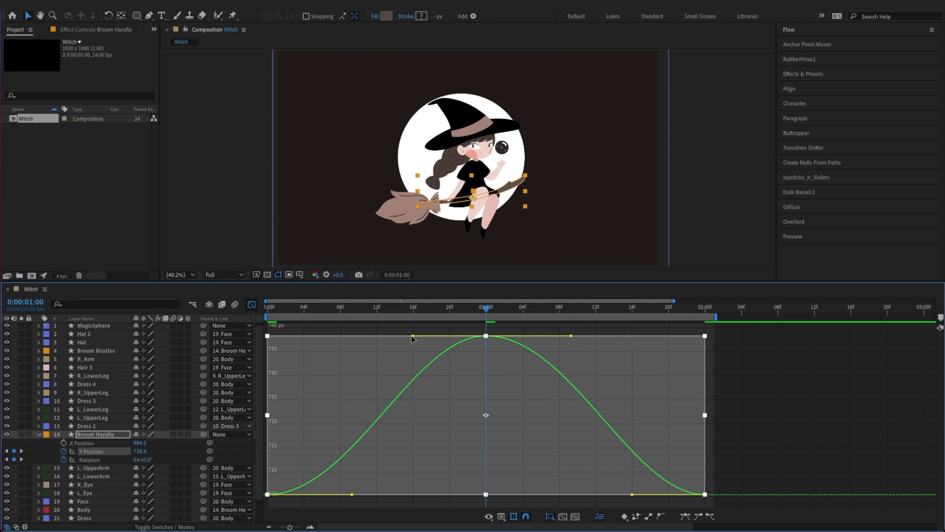
pyautogui.moveTo(412, 335); pyautogui.dragTo(393, 339)
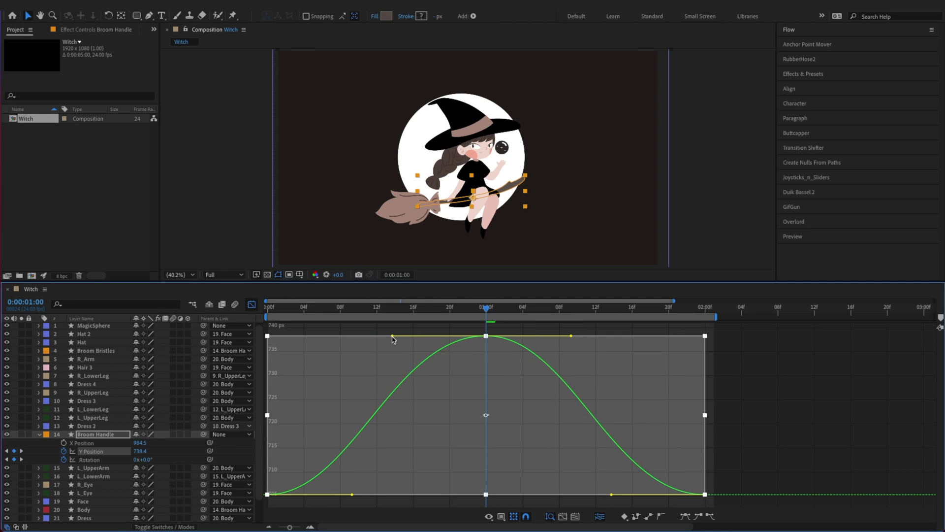
pyautogui.moveTo(353, 496); pyautogui.dragTo(359, 495)
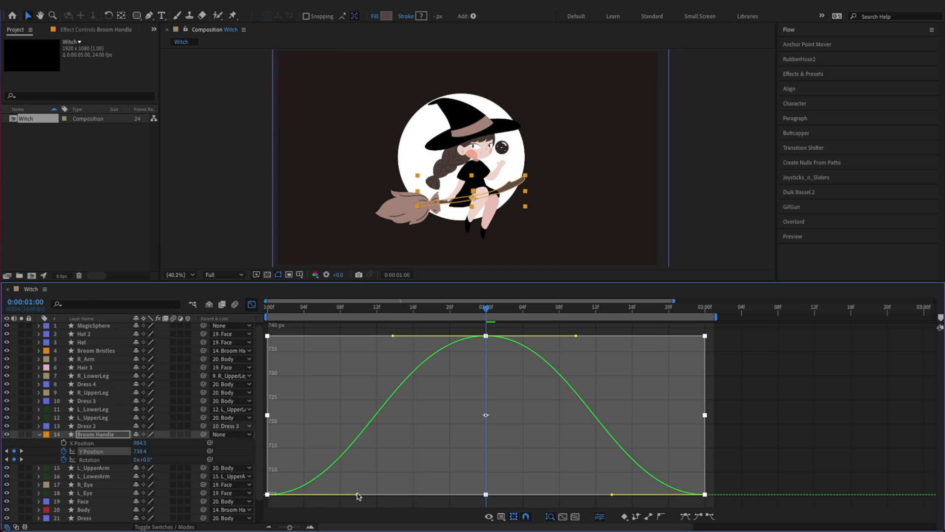
pyautogui.press('space')
pyautogui.click(802, 421)
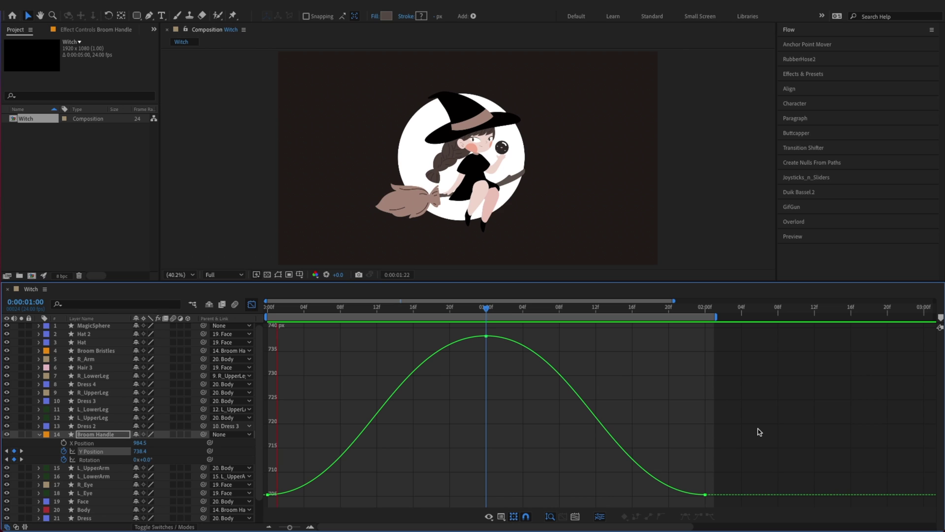
pyautogui.press('space')
pyautogui.press('super+s')
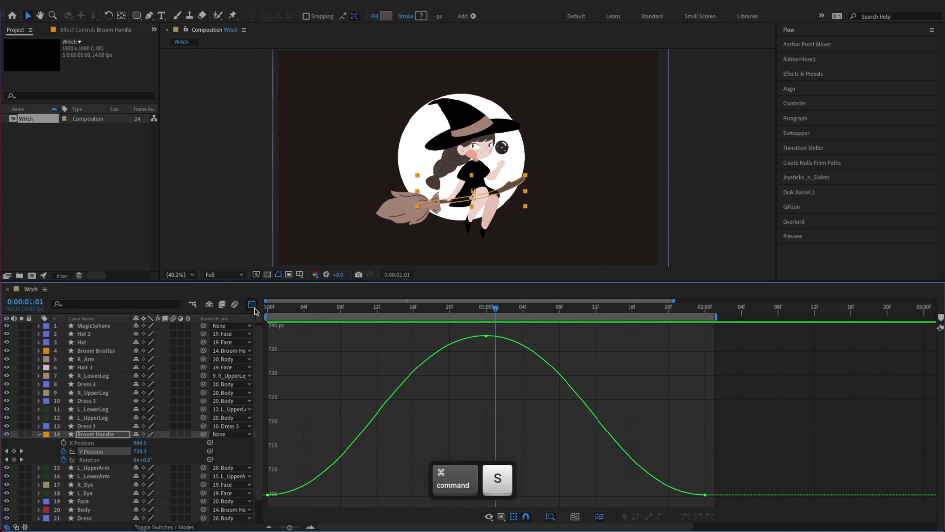
pyautogui.click(252, 307)
pyautogui.click(255, 339)
# Set Broom Handle Rotation to 2° at 0 s, -2° at 1 s, 2° at 2 s, and ease the keyframes.
pyautogui.click(266, 311)
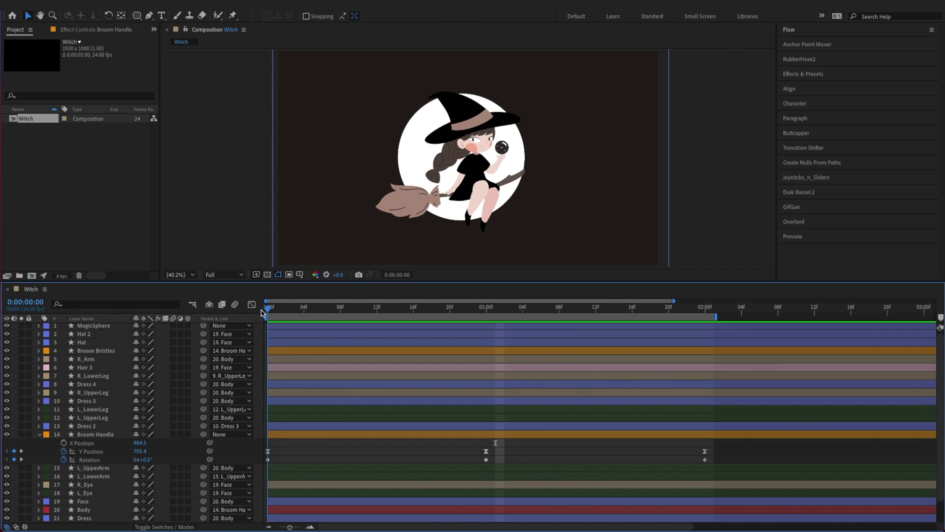
pyautogui.click(118, 434)
pyautogui.click(143, 460)
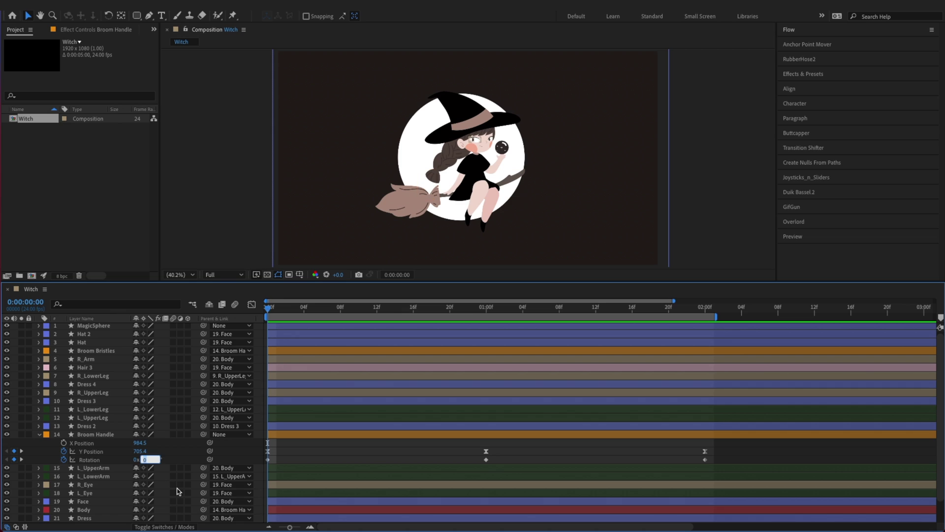
pyautogui.write('2')
pyautogui.press('Return')
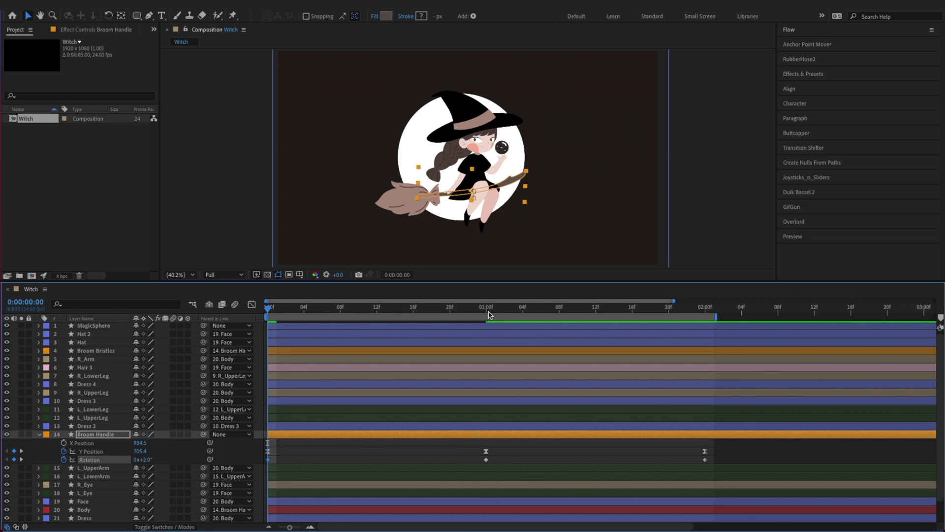
pyautogui.click(489, 314)
pyautogui.write('-2')
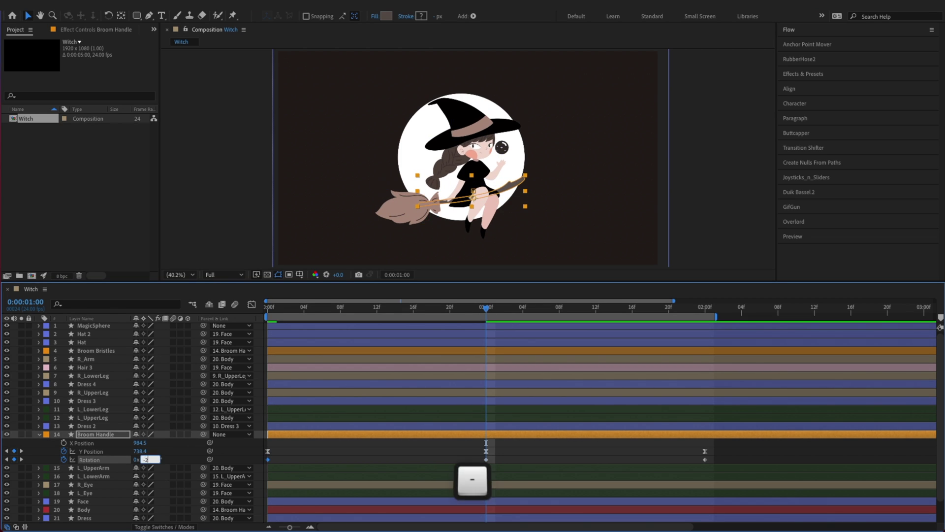
pyautogui.press('Return')
pyautogui.click(705, 309)
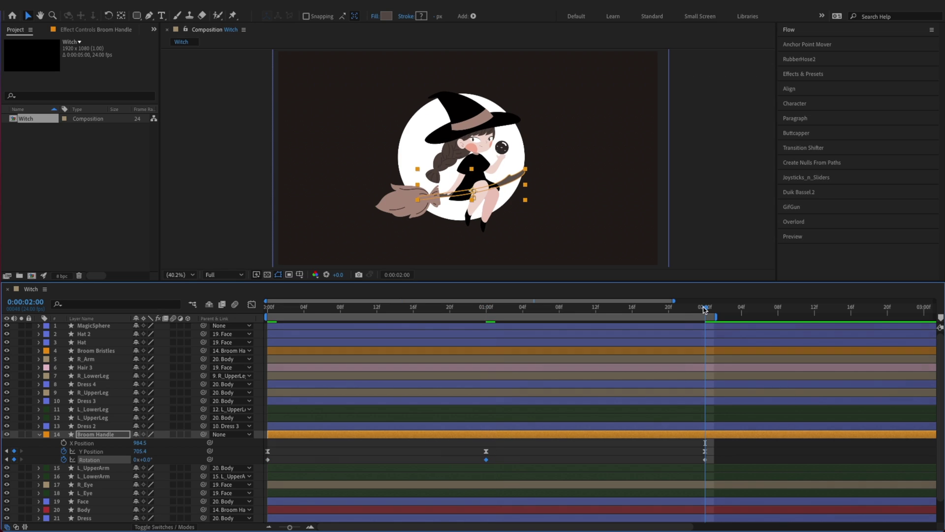
pyautogui.click(143, 459)
pyautogui.write('2')
pyautogui.press('Return')
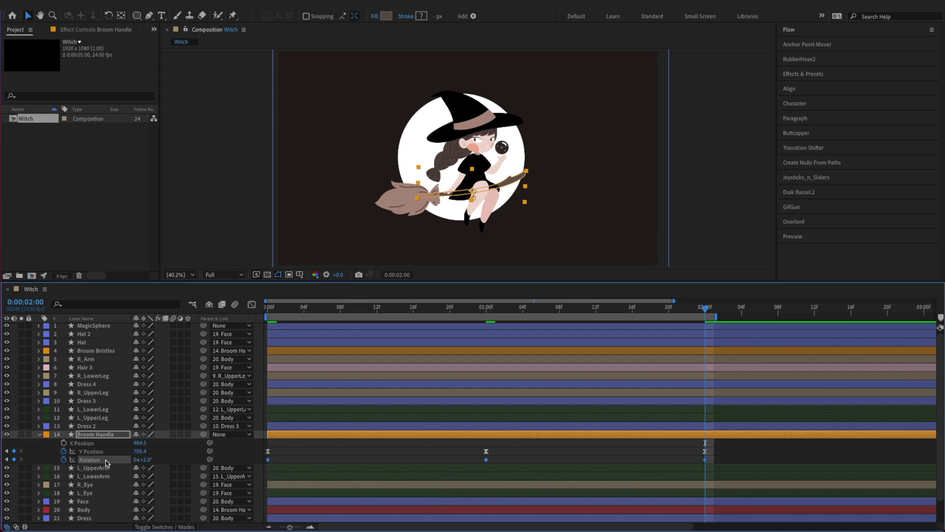
pyautogui.press('F9')
# Widen the bottom rotation keyframe's ease by stretching its bezier handles in the Graph Editor, then save.
pyautogui.click(252, 304)
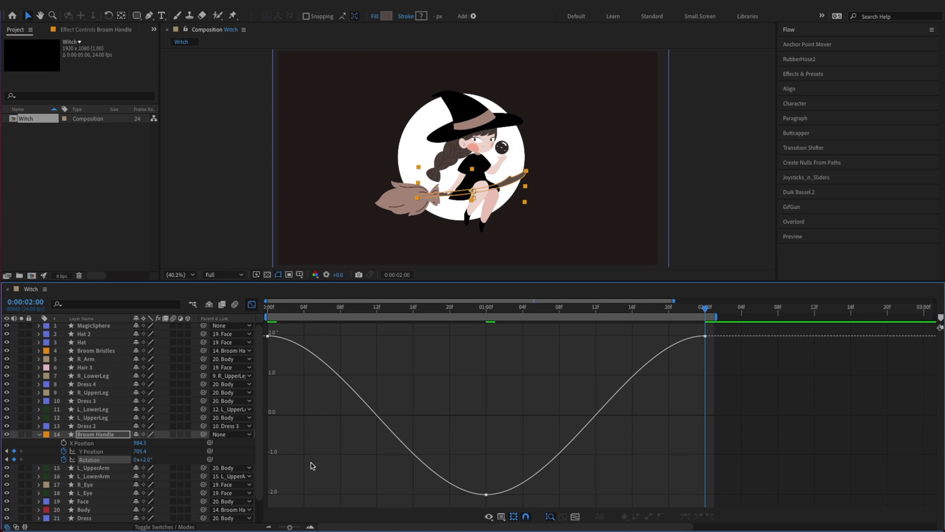
pyautogui.click(98, 460)
pyautogui.press('alt')
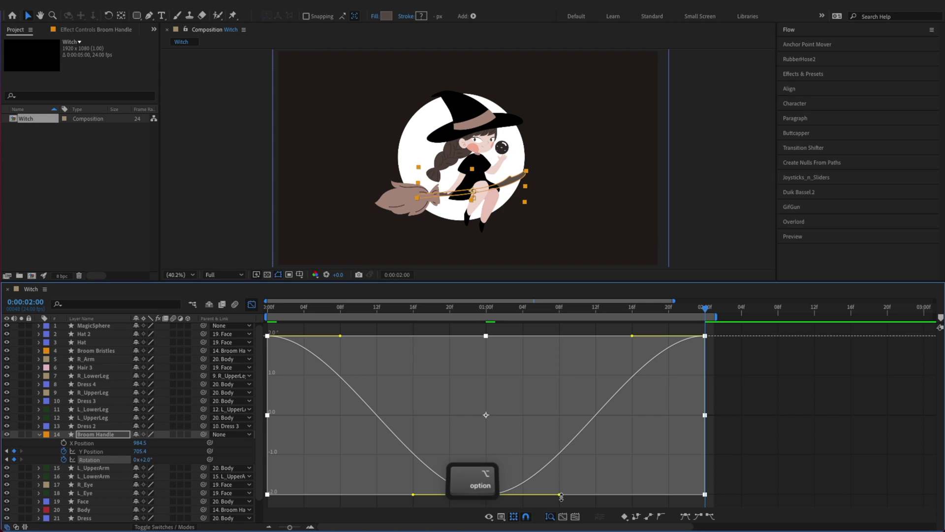
pyautogui.moveTo(559, 495); pyautogui.dragTo(577, 495)
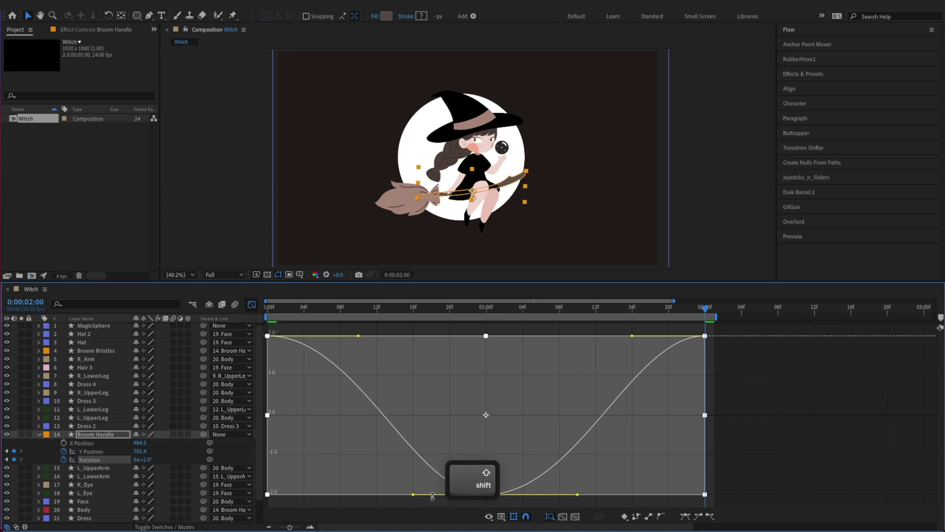
pyautogui.moveTo(414, 495); pyautogui.dragTo(395, 496)
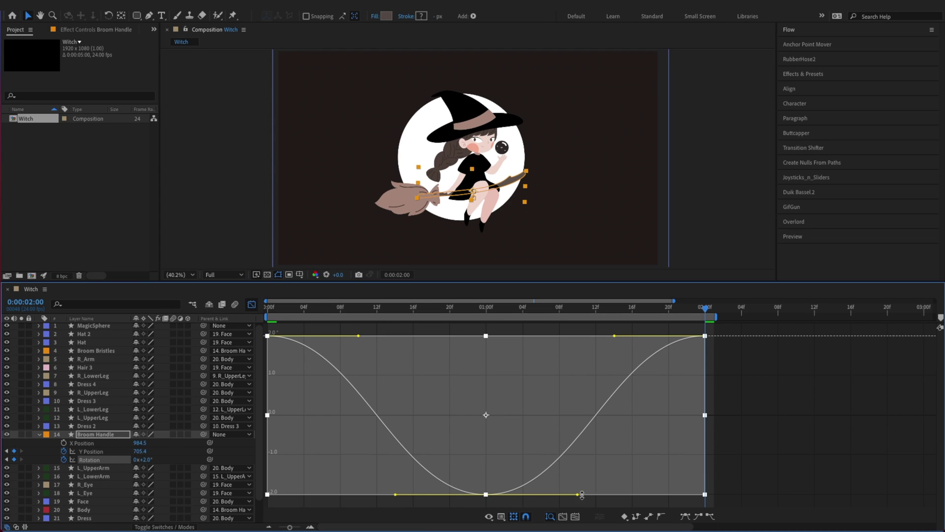
pyautogui.moveTo(578, 495); pyautogui.dragTo(583, 497)
pyautogui.press('super+s')
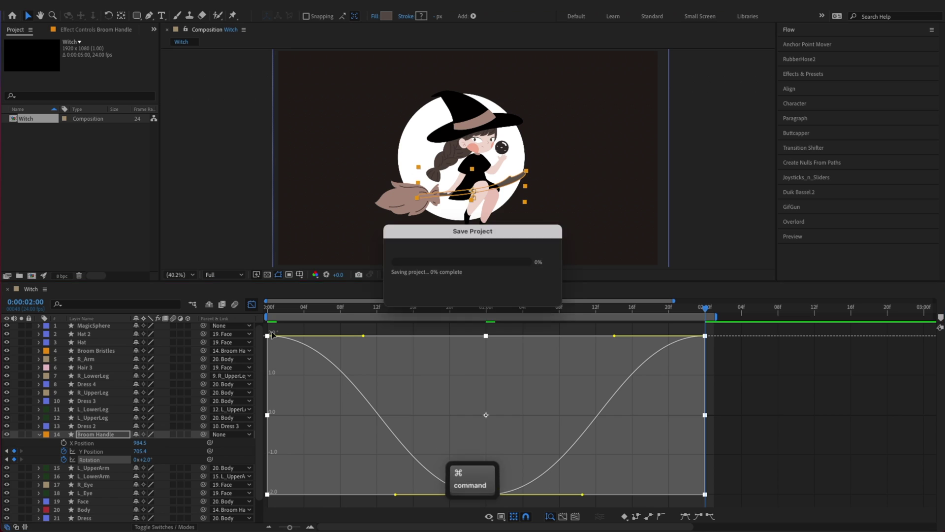
pyautogui.click(252, 304)
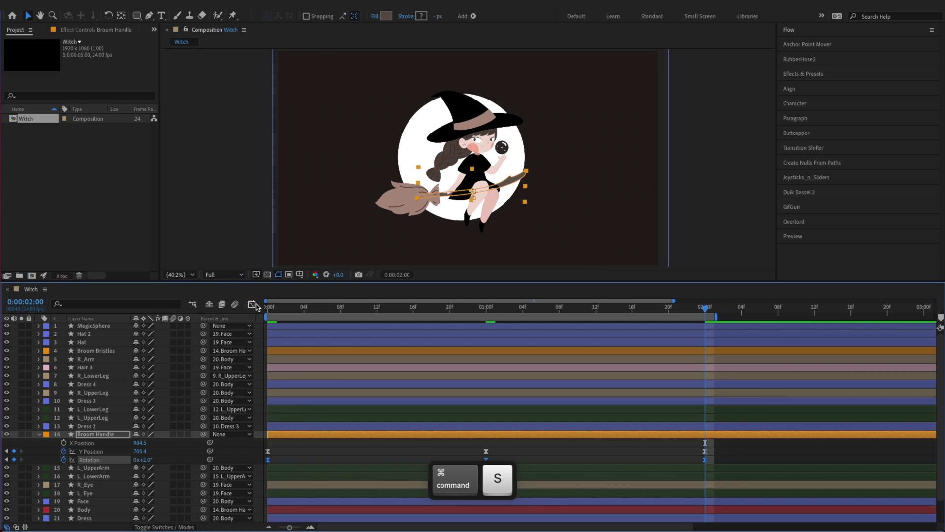
pyautogui.keyDown('alt'); pyautogui.click(64, 459); pyautogui.keyUp('alt')
# Add a loopOut() expression to Broom Handle's Rotation and flip the rotation curve upside down.
pyautogui.write('loop')
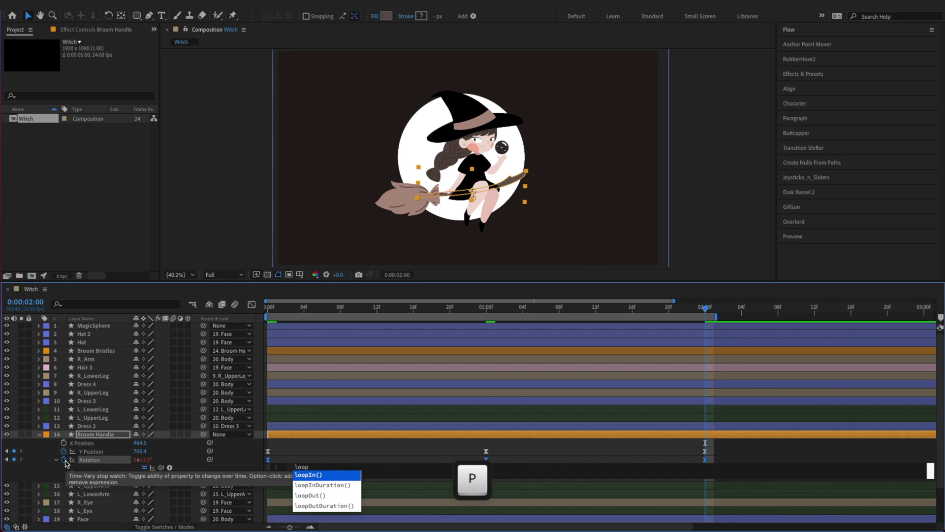
pyautogui.press('Down')
pyautogui.press('Down')
pyautogui.press('Return')
pyautogui.press('Return')
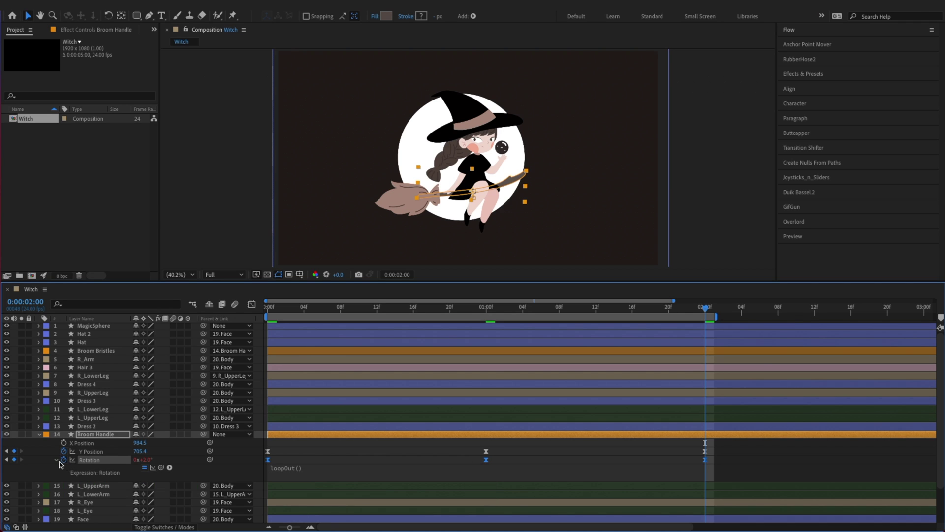
pyautogui.click(56, 459)
pyautogui.press('Home')
pyautogui.hotkey('shift', 'F3')
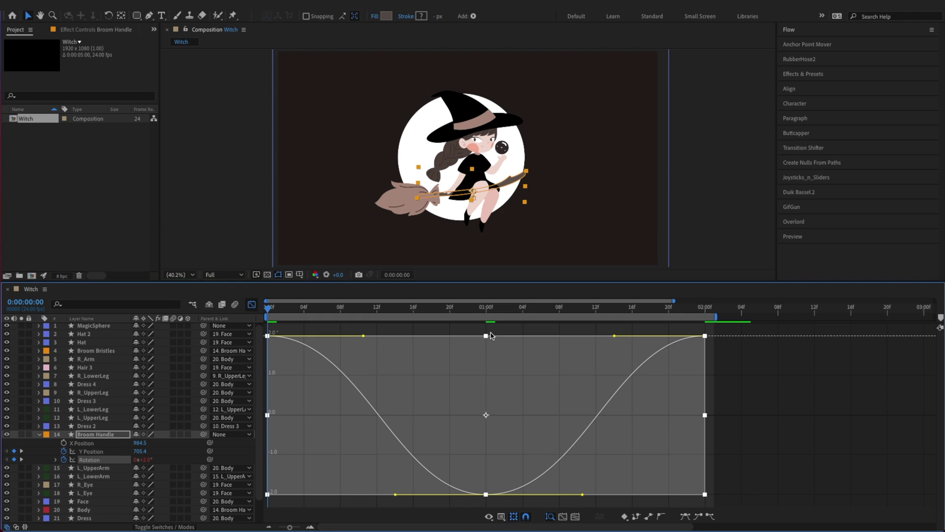
pyautogui.moveTo(486, 336); pyautogui.dragTo(485, 494)
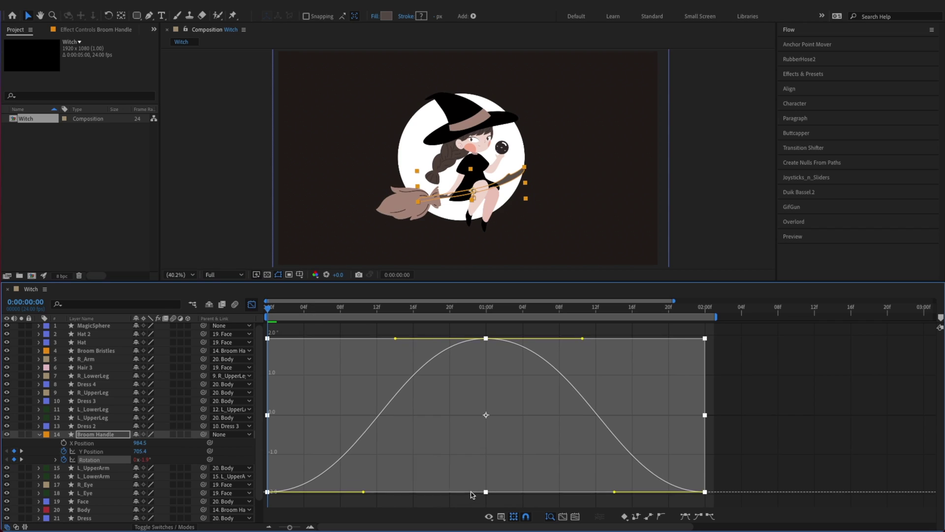
pyautogui.hotkey('shift', 'F3')
# Nudge the Rotation keyframes earlier three times with Option+Q, previewing the offset between nudges.
pyautogui.hotkey('alt', 'q')
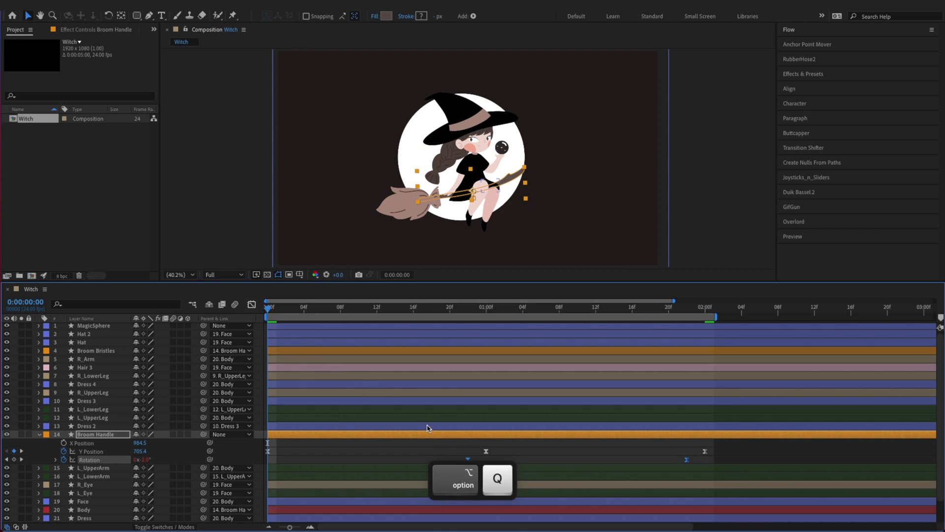
pyautogui.press('space')
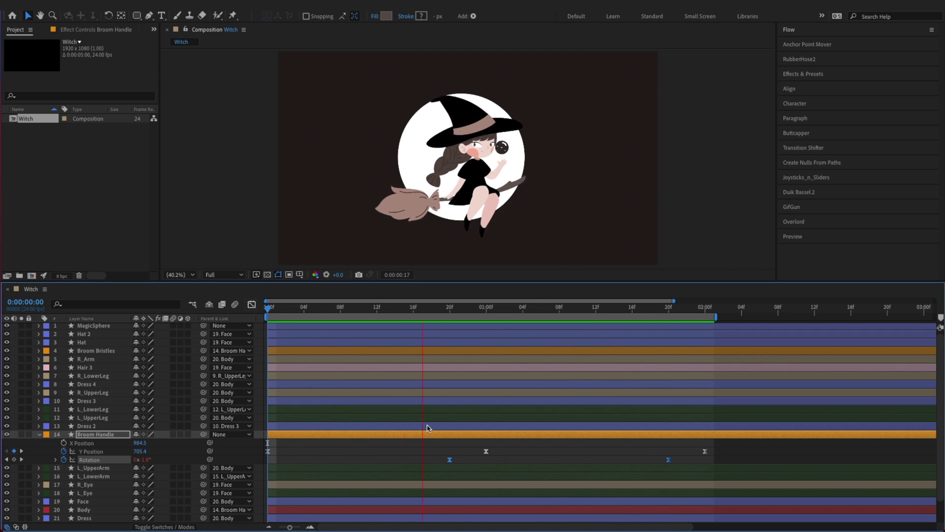
pyautogui.press('space')
pyautogui.hotkey('alt', 'q')
pyautogui.press('space')
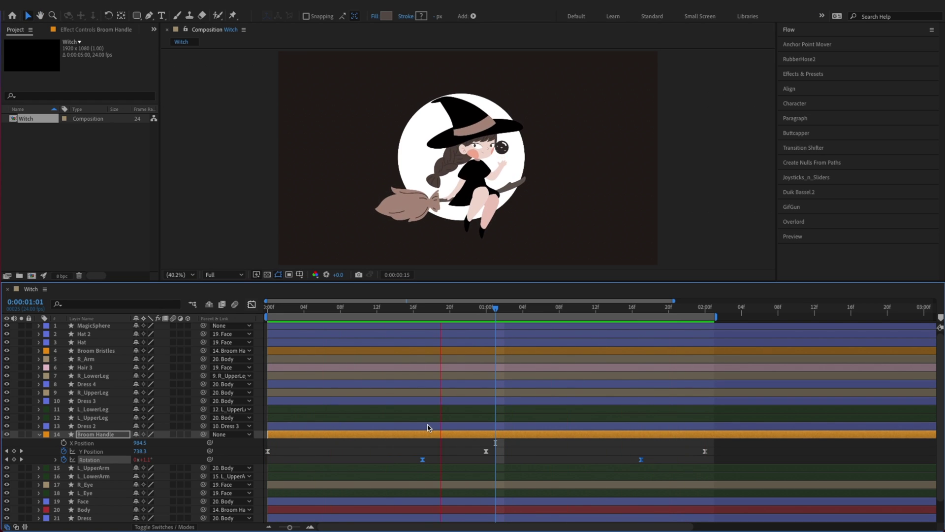
pyautogui.press('space')
pyautogui.hotkey('alt', 'q')
pyautogui.press('space')
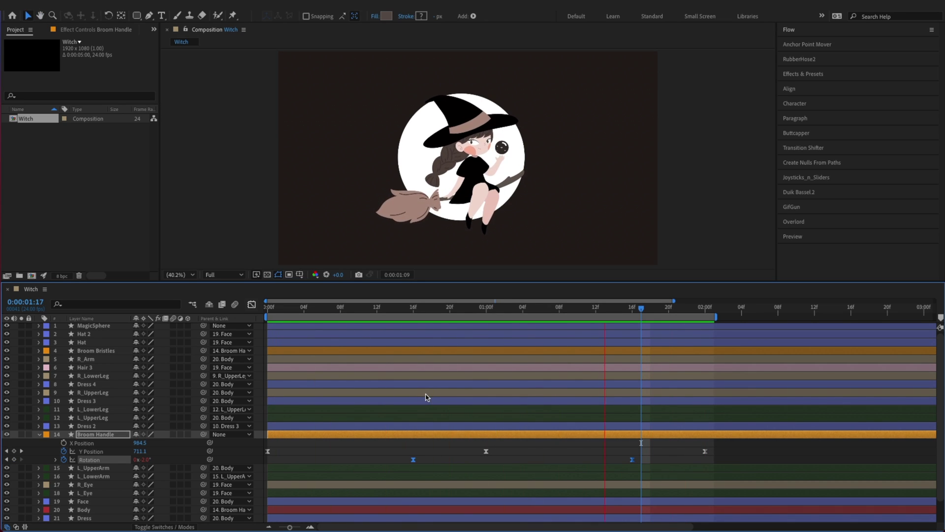
# Paste Broom Handle's Rotation keyframes onto Broom Bristles' Rotation, offset them a few frames, and preview the swing.
pyautogui.press('super+s')
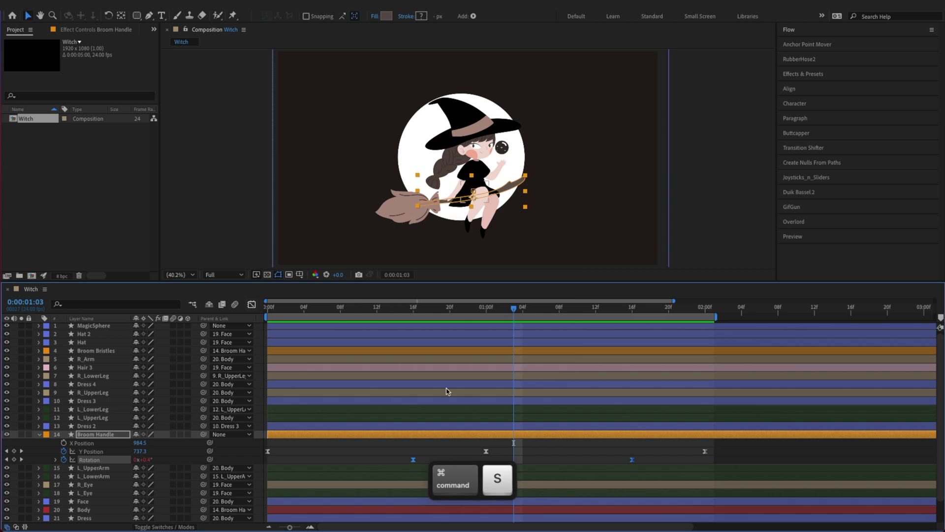
pyautogui.press('Home')
pyautogui.press('super+Down')
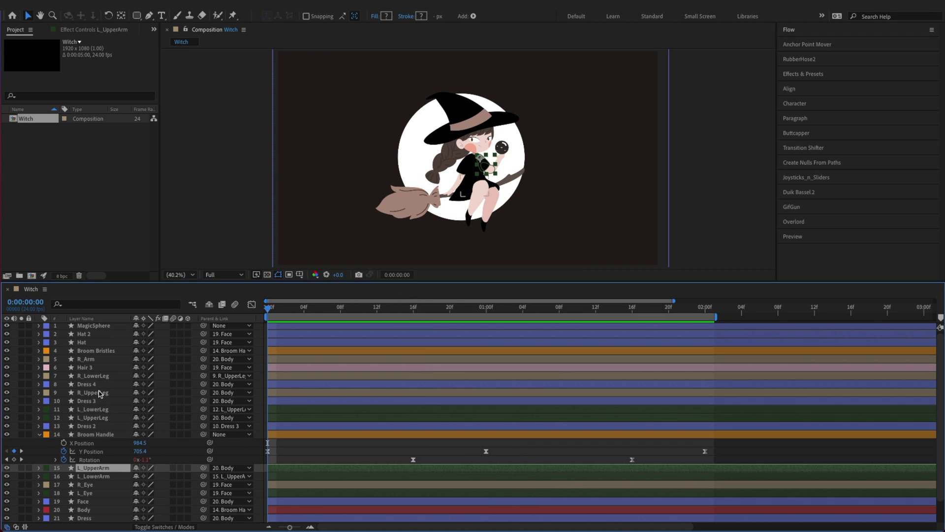
pyautogui.click(96, 351)
pyautogui.press('r')
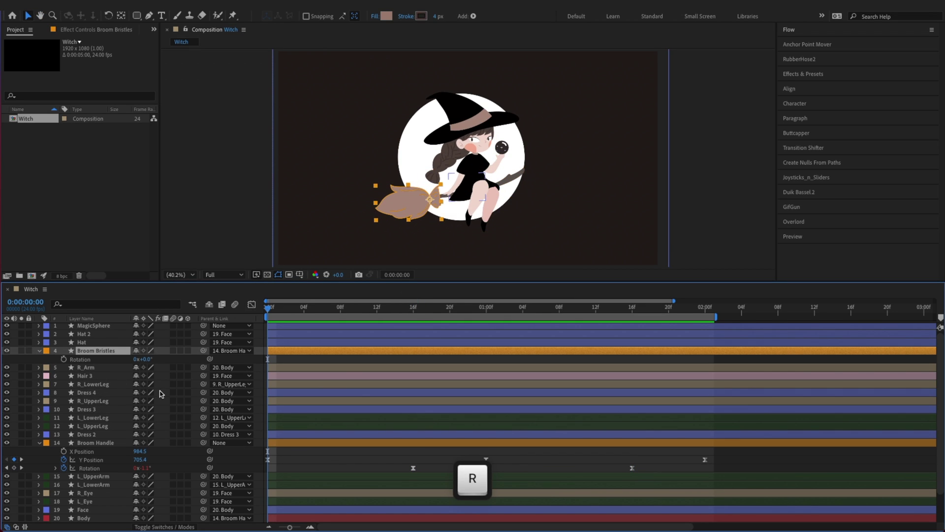
pyautogui.click(86, 468)
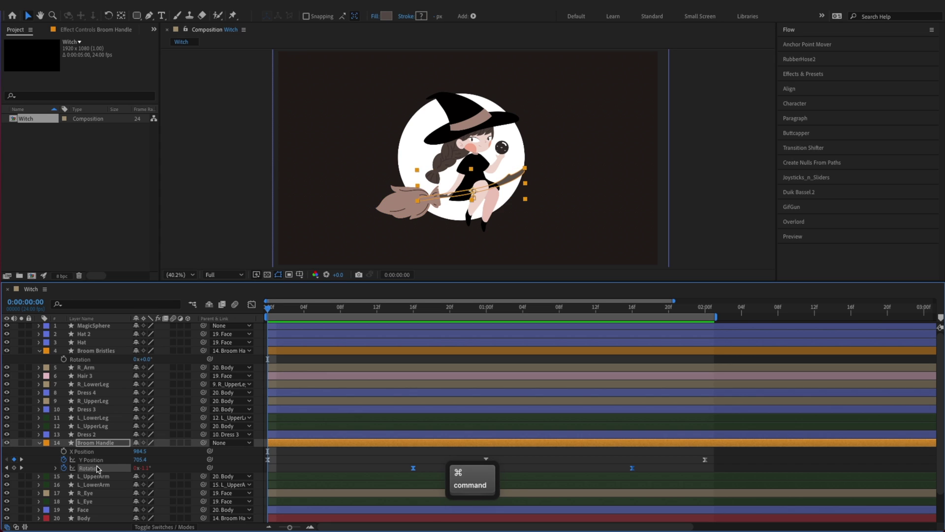
pyautogui.press('super+c')
pyautogui.click(96, 361)
pyautogui.press('super+v')
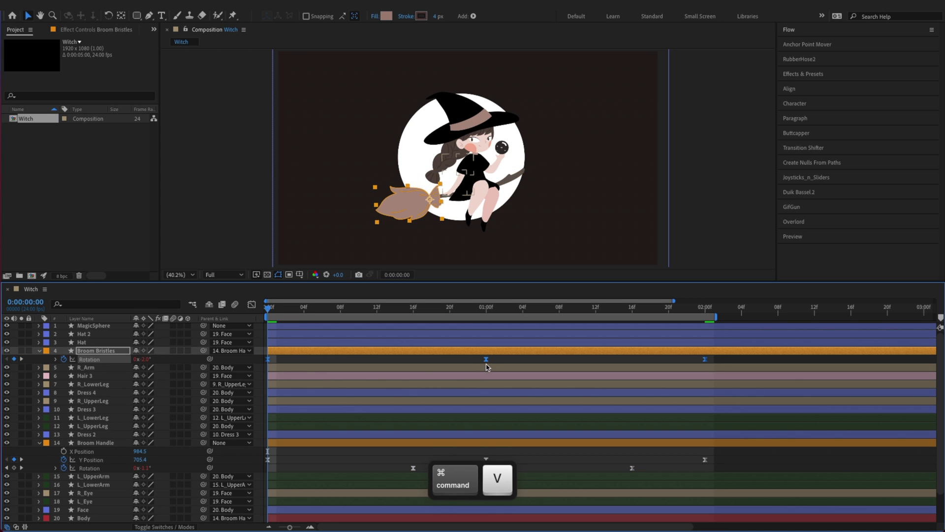
pyautogui.hotkey('alt', 'q')
pyautogui.hotkey('alt', 'q')
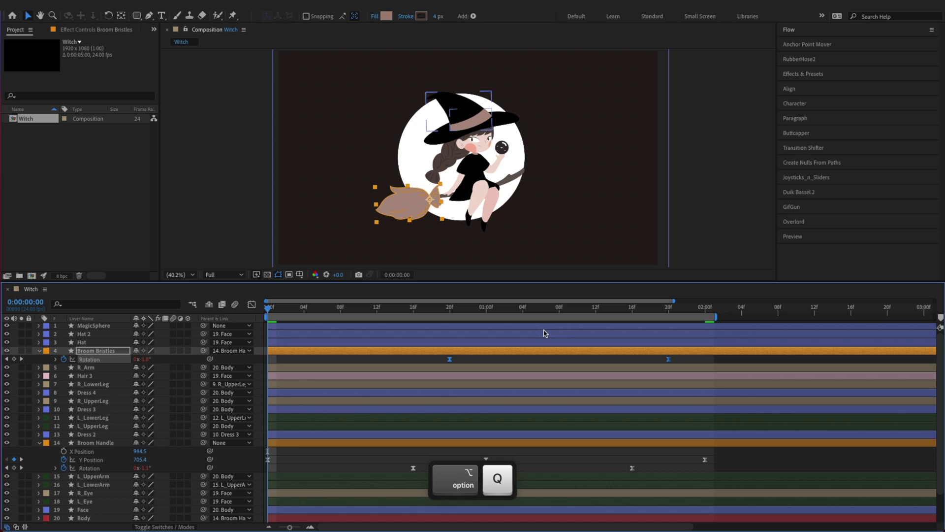
pyautogui.press('space')
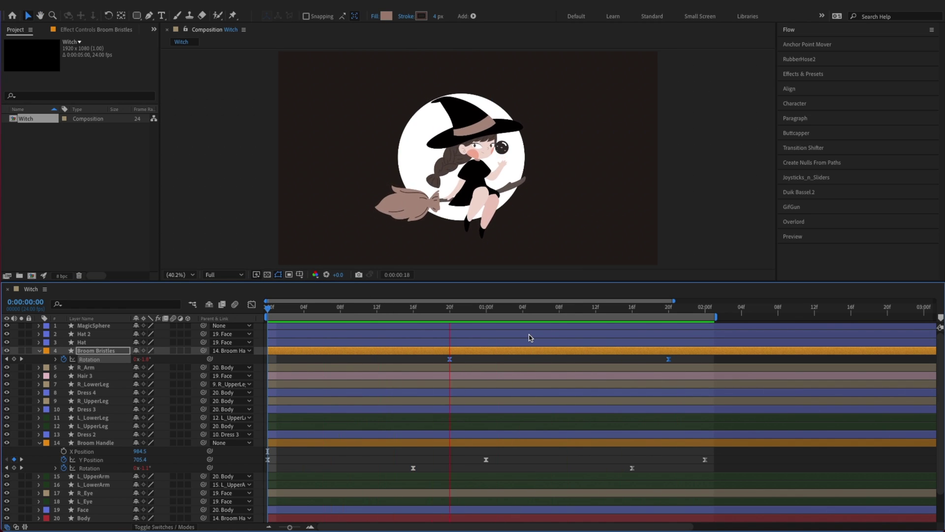
pyautogui.click(106, 290)
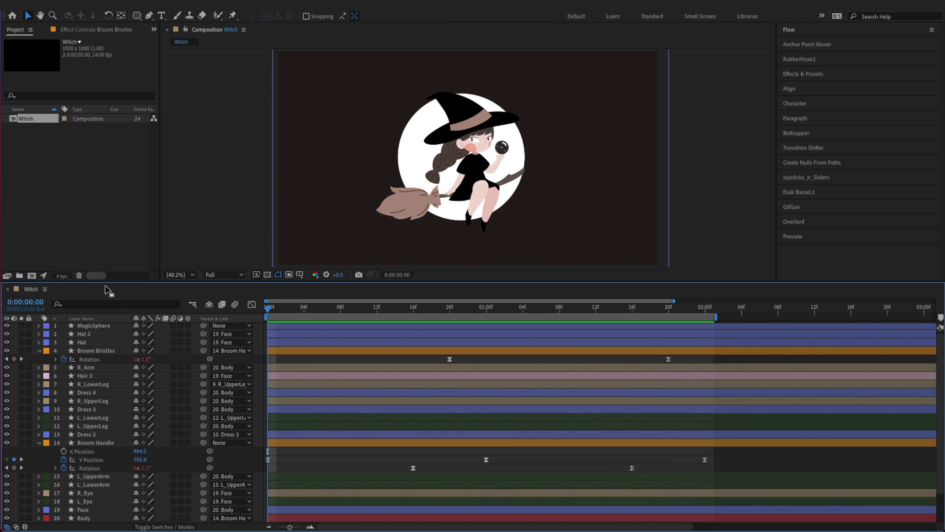
# Apply CC Bend It to Broom Bristles with Start at the handle joint and End at the bristle tips.
pyautogui.click(95, 351)
pyautogui.hotkey('ctrl', 'space')
pyautogui.write('cc bend')
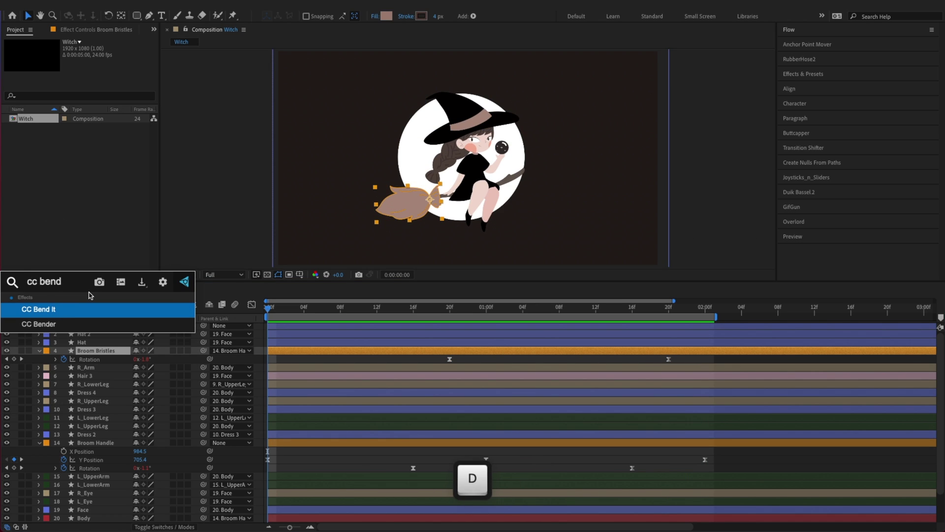
pyautogui.press('Return')
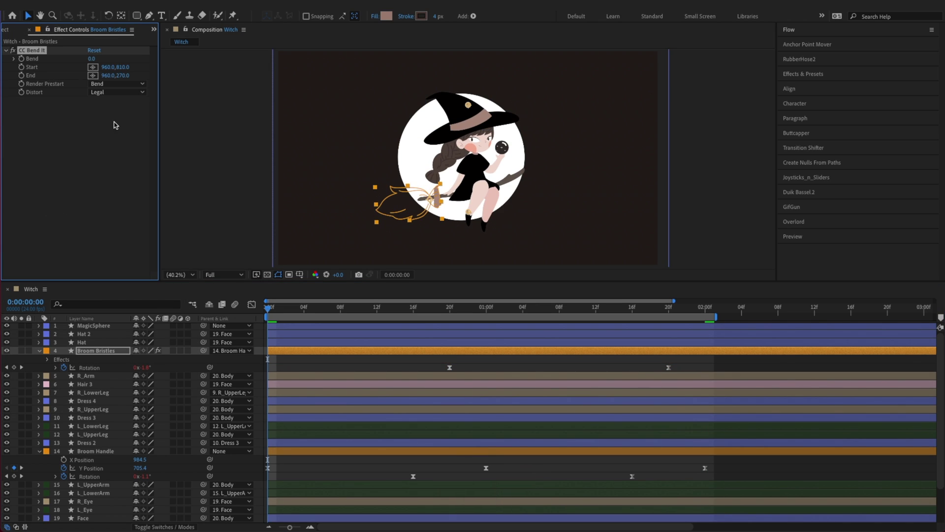
pyautogui.click(93, 68)
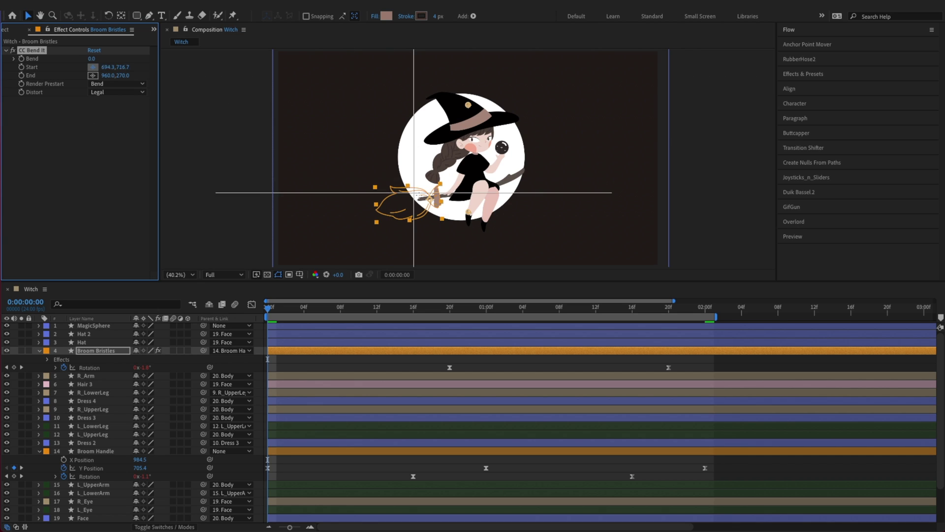
pyautogui.click(442, 195)
pyautogui.click(93, 75)
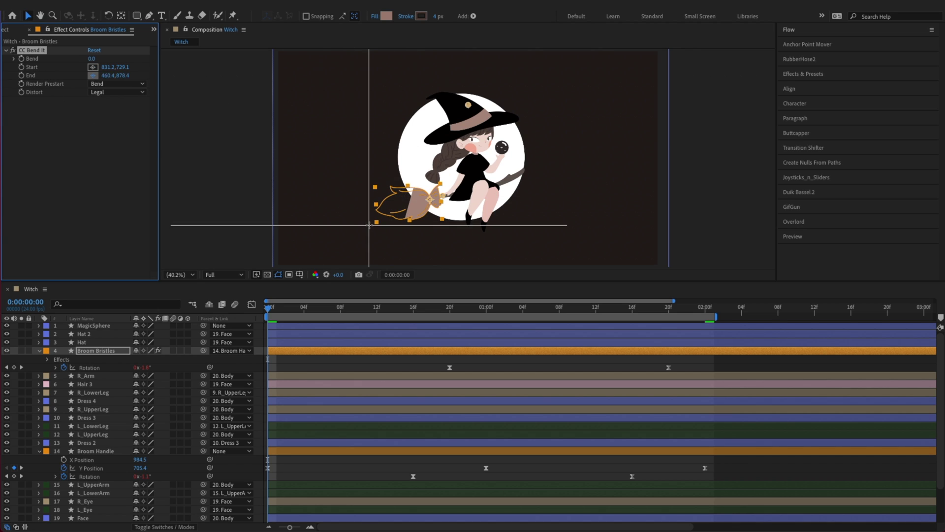
pyautogui.click(364, 214)
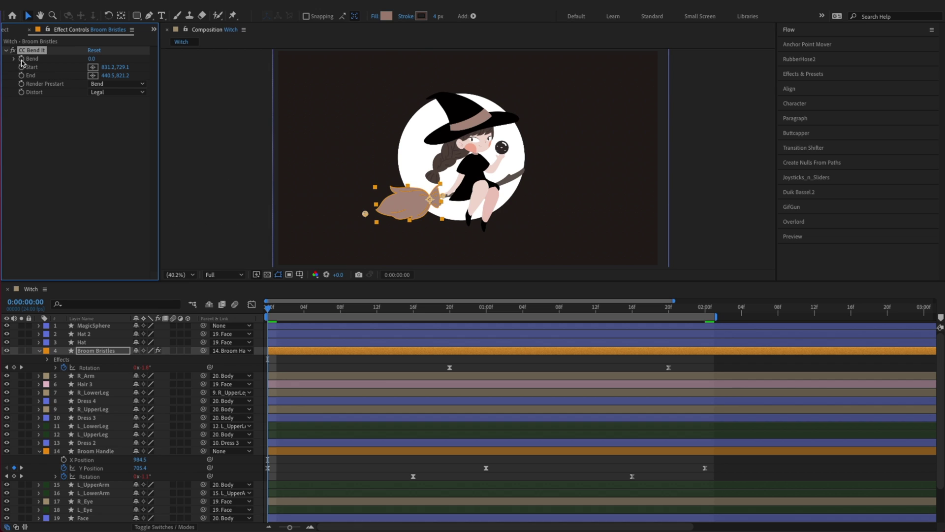
# Paste the bristles' swing keyframes into the Bend property, realign them, preview the flexing, and save.
pyautogui.press('super+c')
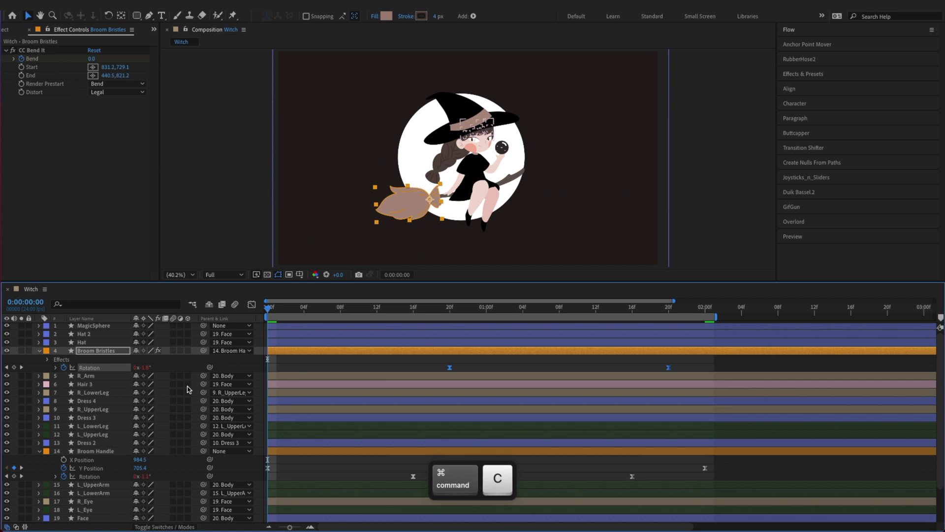
pyautogui.press('u')
pyautogui.click(94, 369)
pyautogui.press('super+v')
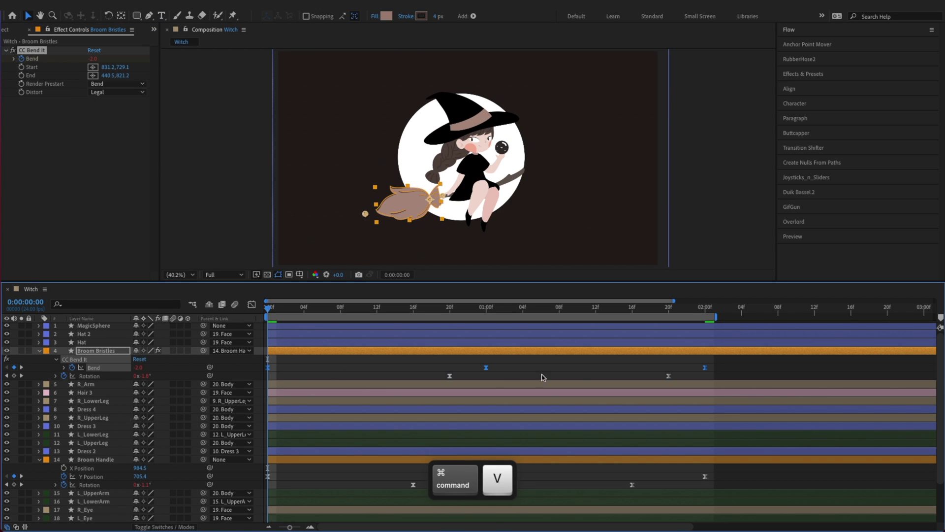
pyautogui.hotkey('alt', 'q')
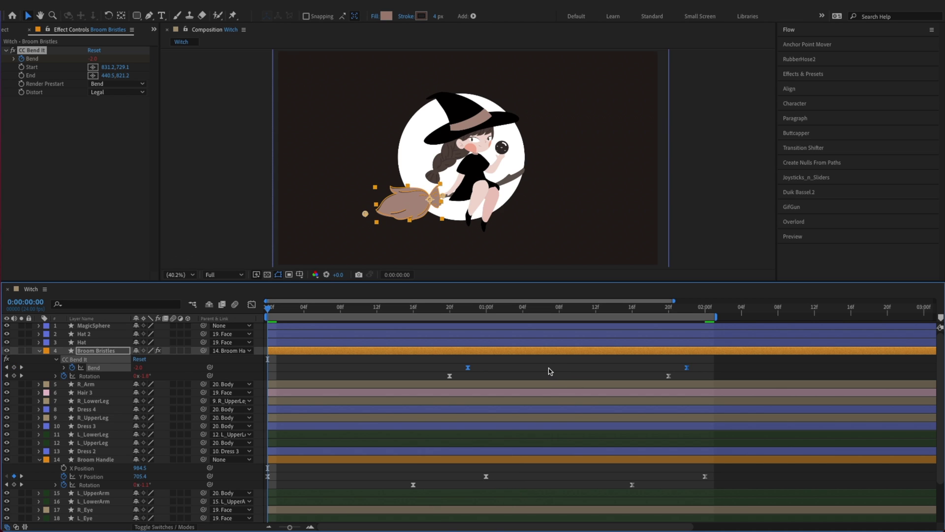
pyautogui.press('super+s')
pyautogui.hotkey('alt', 'w')
pyautogui.press('space')
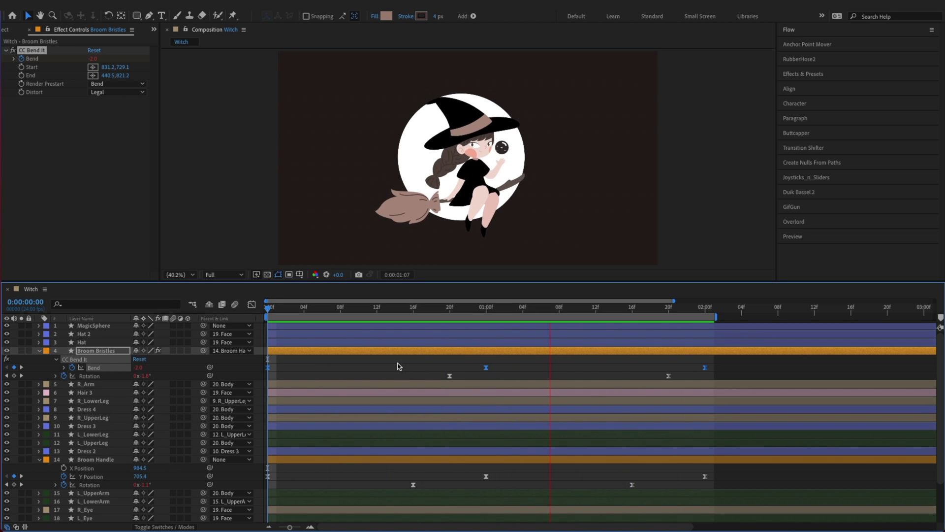
pyautogui.press('super+s')
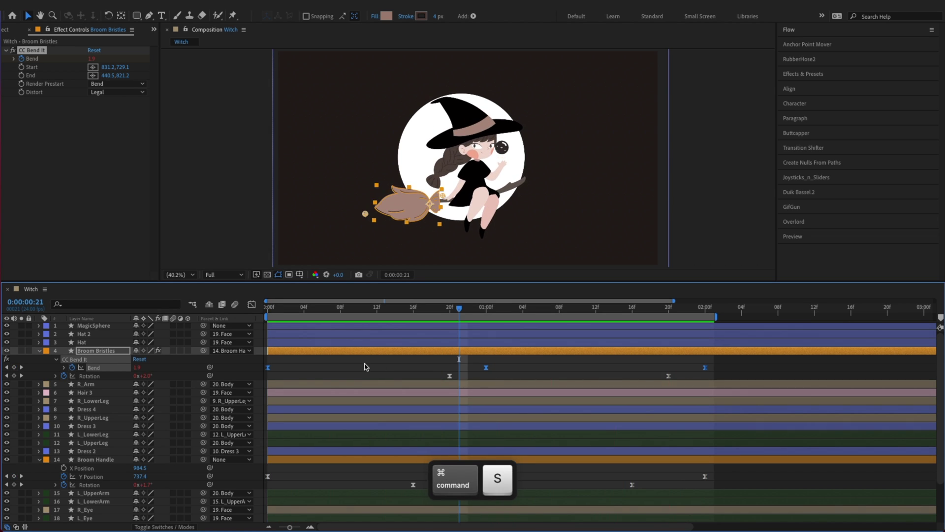
pyautogui.press('super+a')
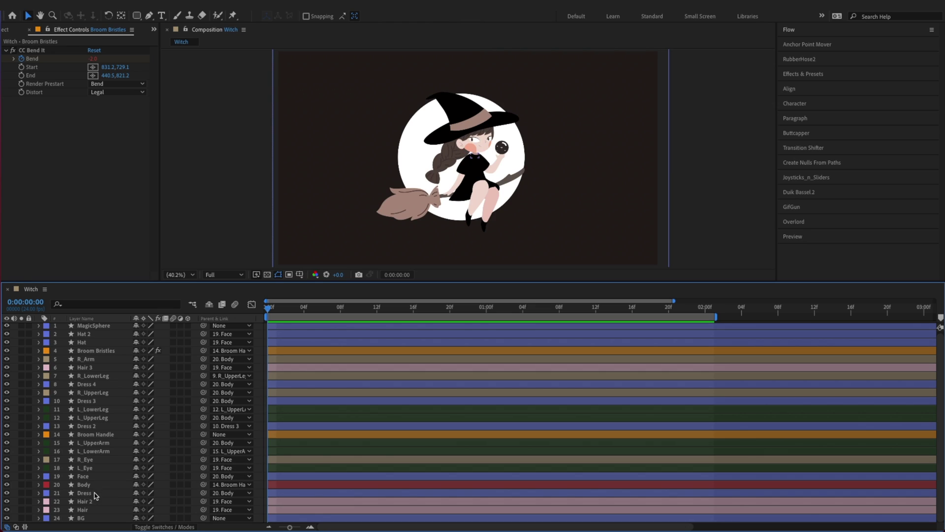
# Add Body Scale keyframes at 1 and 2 seconds.
pyautogui.click(99, 485)
pyautogui.press('s')
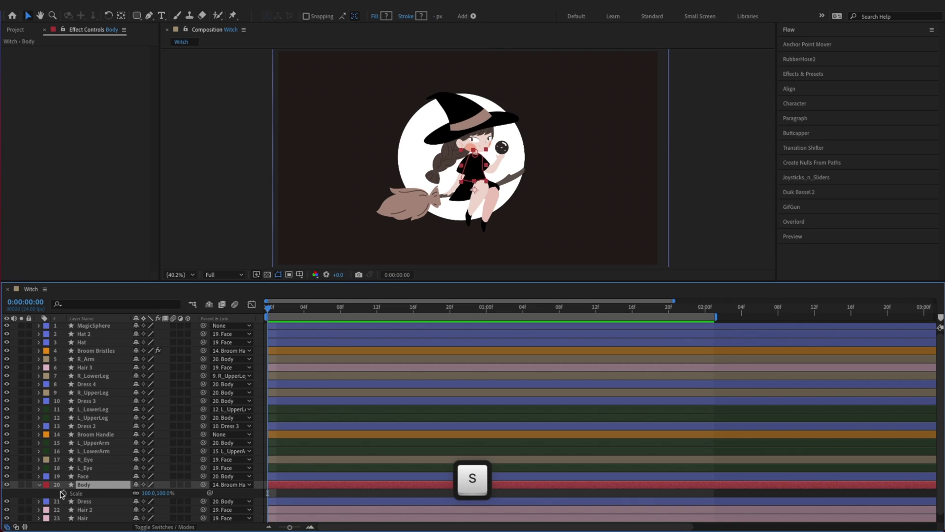
pyautogui.click(492, 310)
pyautogui.click(13, 492)
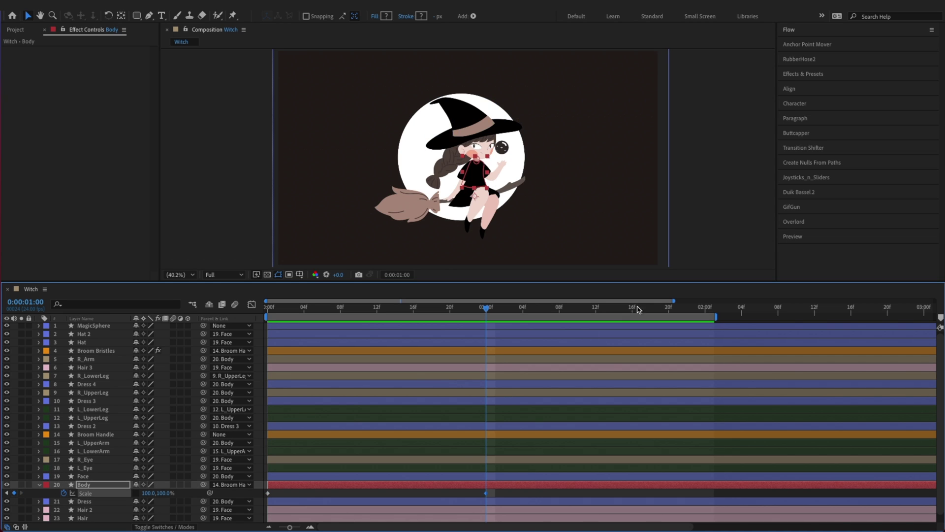
pyautogui.click(707, 310)
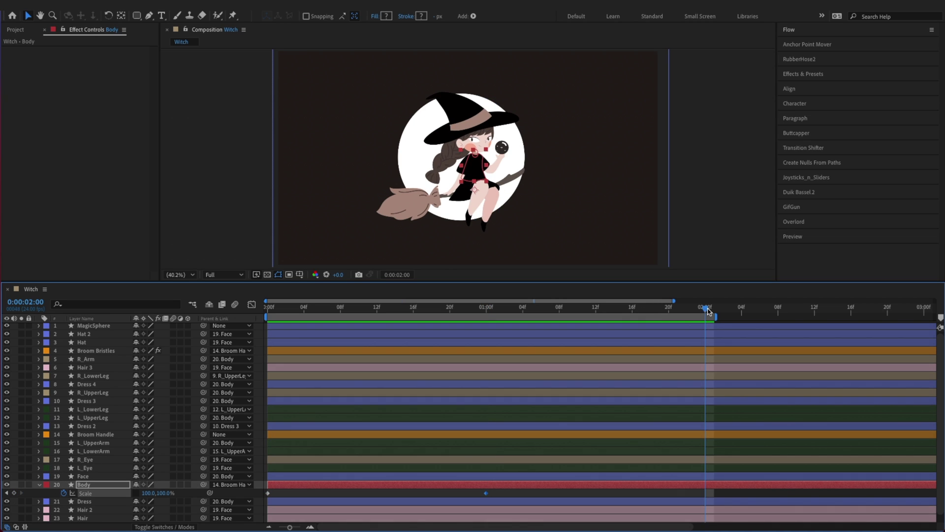
pyautogui.click(14, 492)
# Set the Body Scale to 101,99% at 1 second.
pyautogui.click(486, 309)
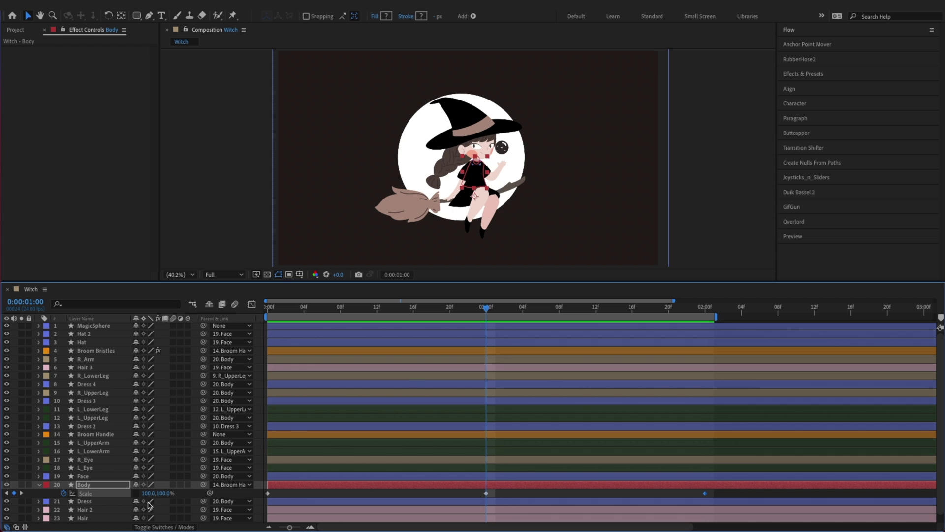
pyautogui.write('99')
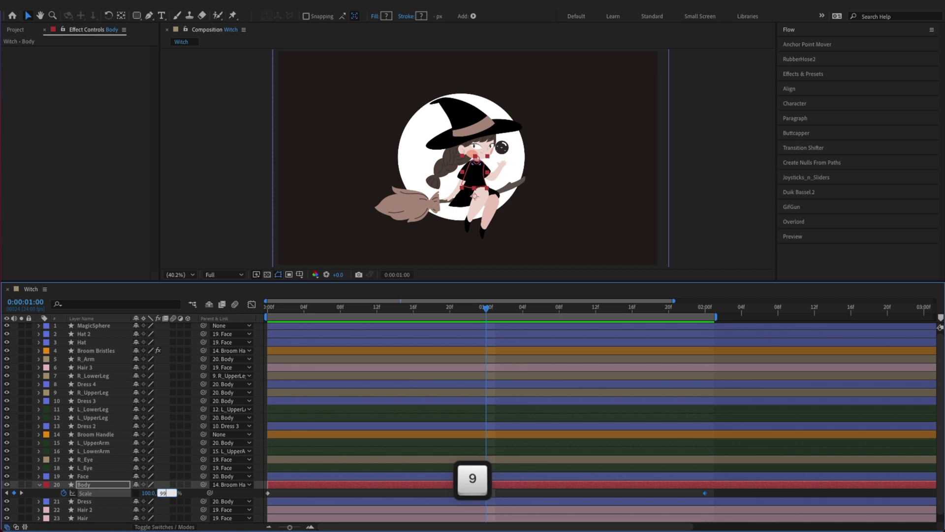
pyautogui.press('Return')
pyautogui.click(148, 493)
pyautogui.write('101')
pyautogui.press('Return')
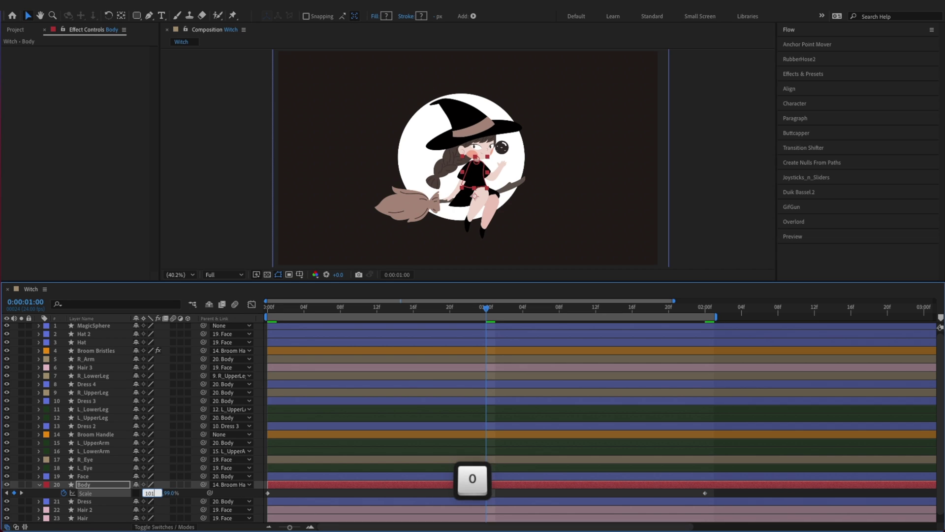
# Set the starting Body Scale to 99,101%.
pyautogui.press('Home')
pyautogui.press('z')
pyautogui.click(148, 493)
pyautogui.write('99')
pyautogui.press('Tab')
pyautogui.write('101')
pyautogui.press('Return')
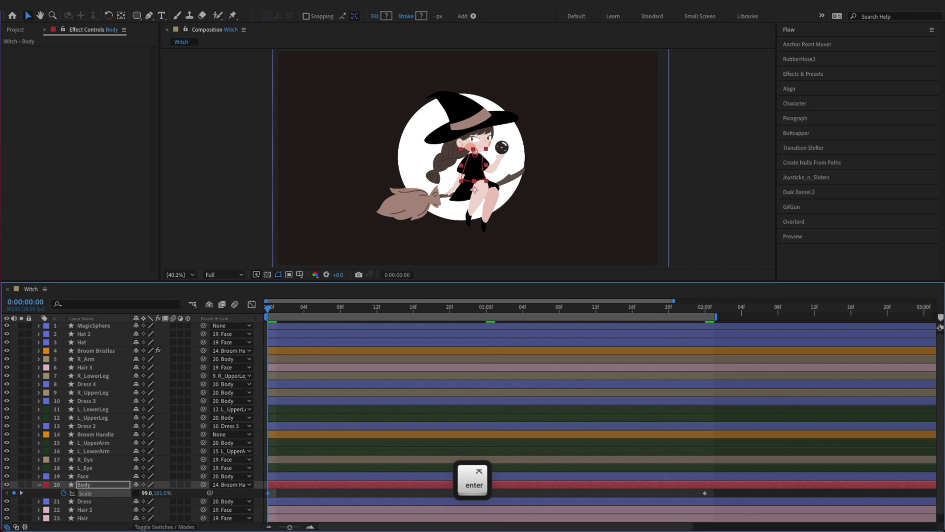
# Copy the starting Scale keyframe to 2 seconds, easy-ease all Scale keys, preview, and save.
pyautogui.press('super+c')
pyautogui.press('k')
pyautogui.press('super+v')
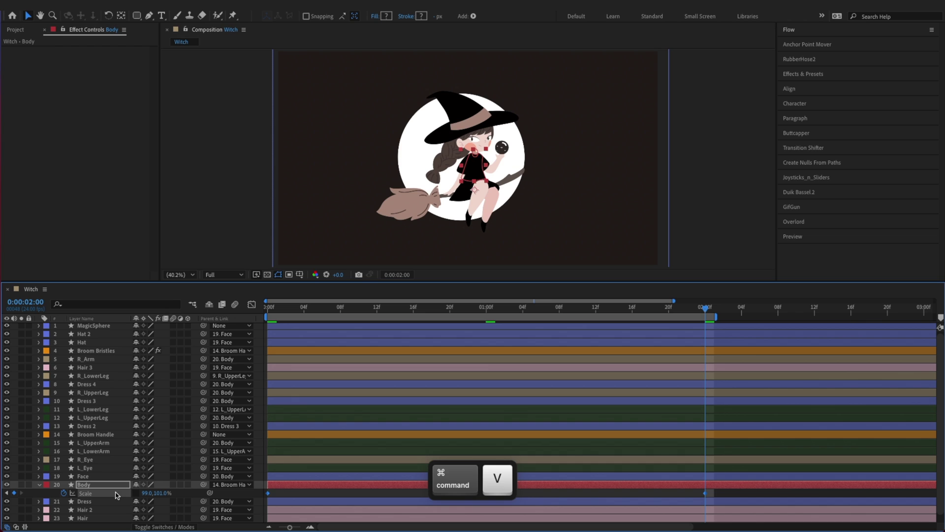
pyautogui.press('F9')
pyautogui.press('space')
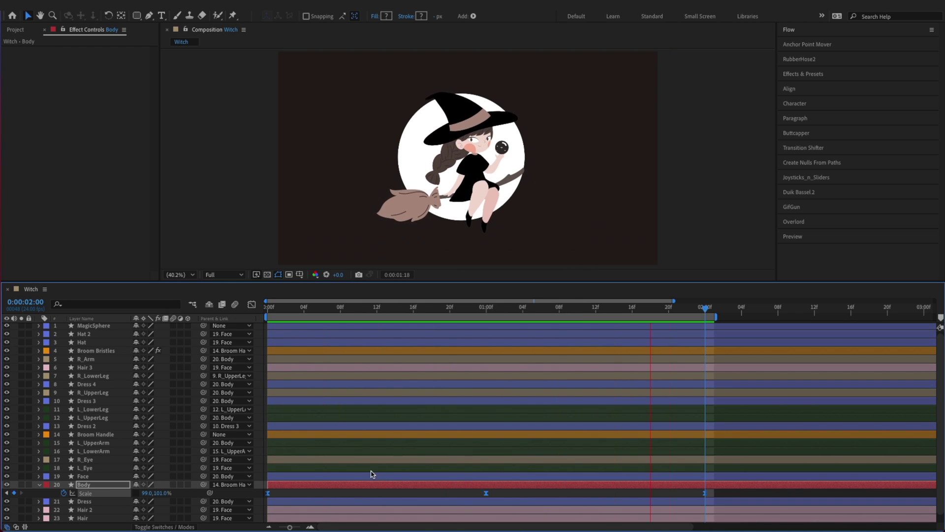
pyautogui.press('space')
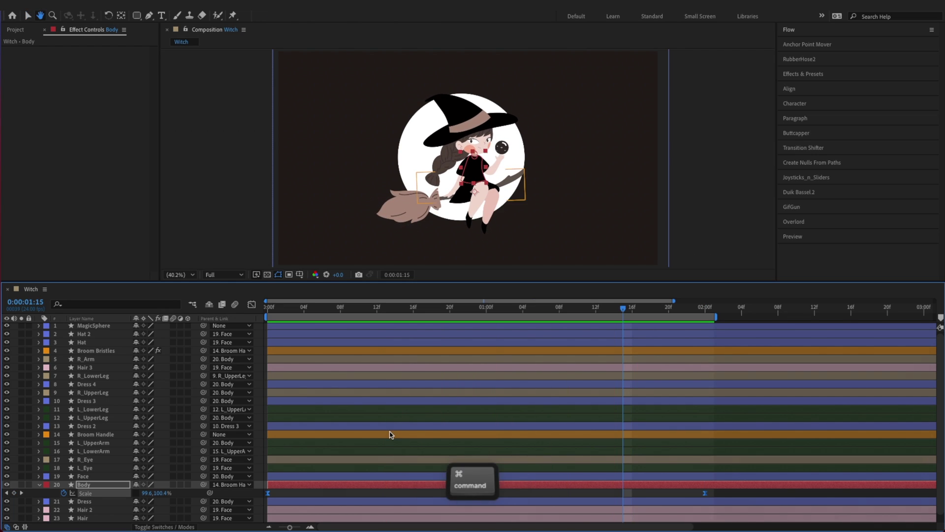
pyautogui.hotkey('ctrl', 's')
pyautogui.click(267, 307)
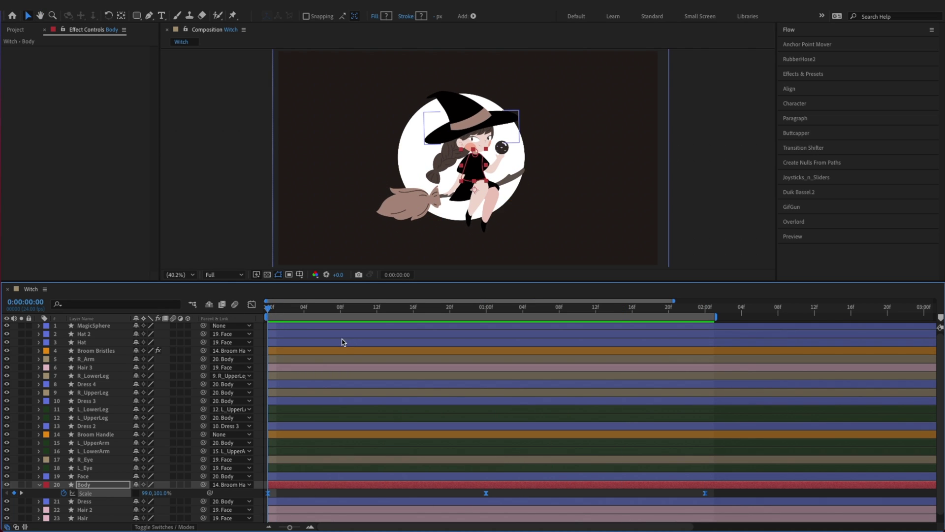
# Split the Face layer's Position into X and Y, keyframe Y Position, and reveal Rotation.
pyautogui.click(39, 484)
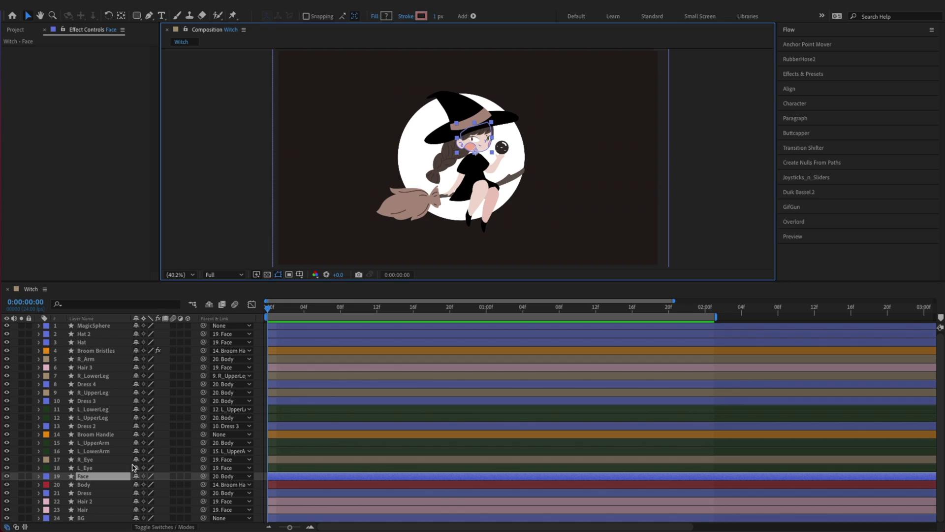
pyautogui.press('p')
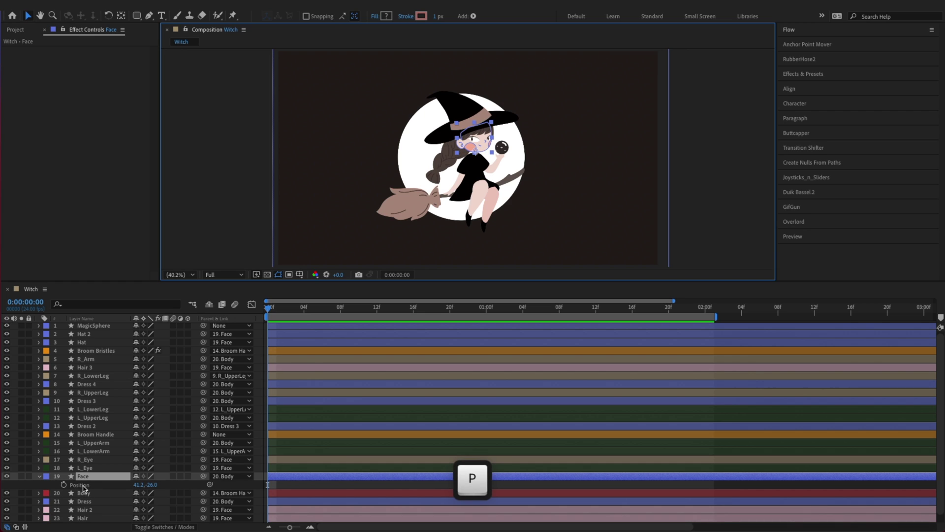
pyautogui.rightClick(83, 487)
pyautogui.click(115, 403)
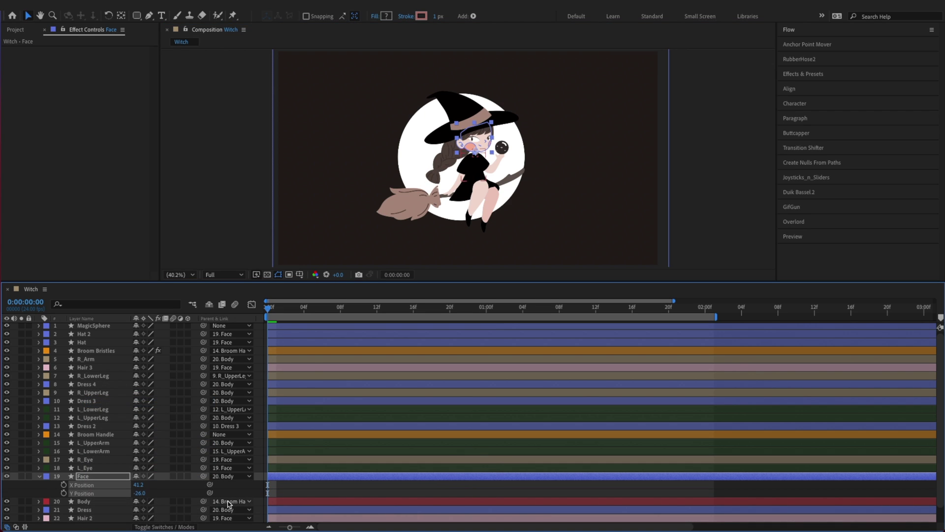
pyautogui.click(234, 494)
pyautogui.click(63, 493)
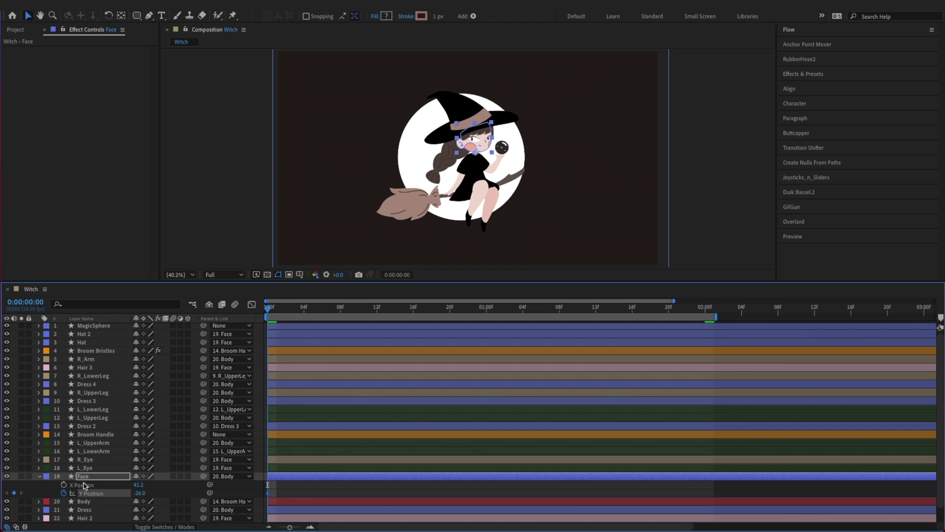
pyautogui.hotkey('shift', 'r')
pyautogui.scroll(-1, 201, 478)
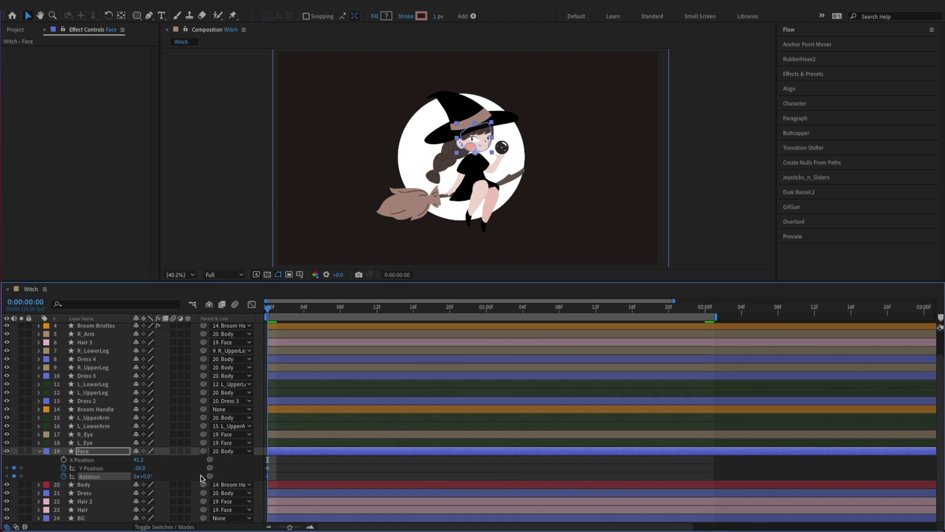
# Copy the Broom Handle's Rotation keyframes onto the Face's Rotation, preview, and save.
pyautogui.click(98, 410)
pyautogui.press('u')
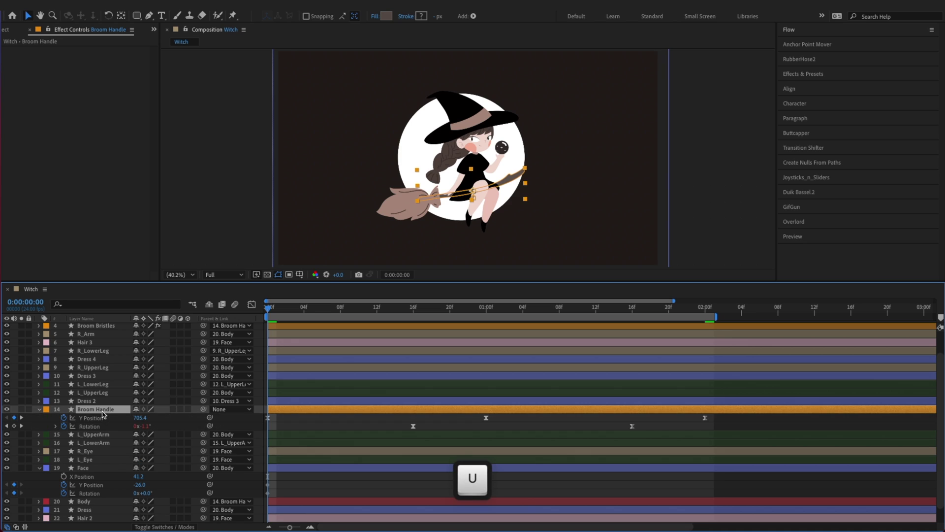
pyautogui.press('super+c')
pyautogui.click(89, 493)
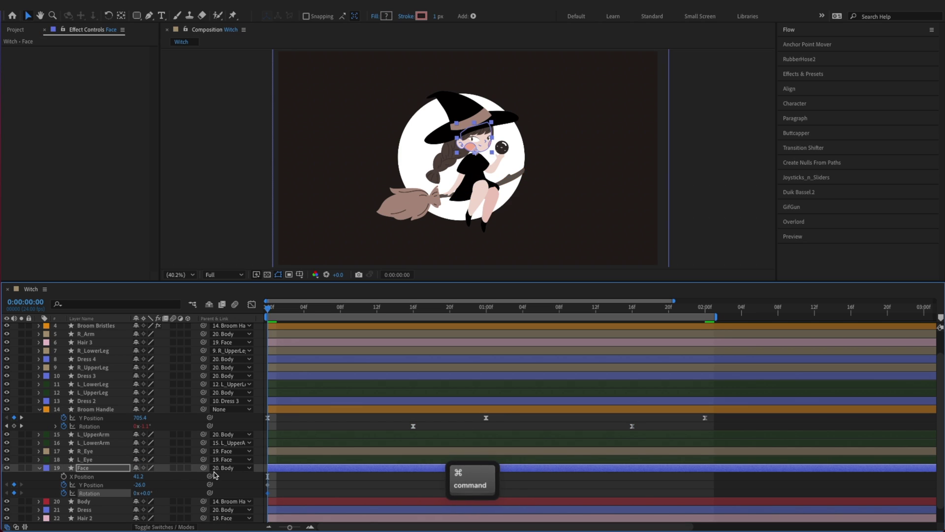
pyautogui.press('super+v')
pyautogui.press('space')
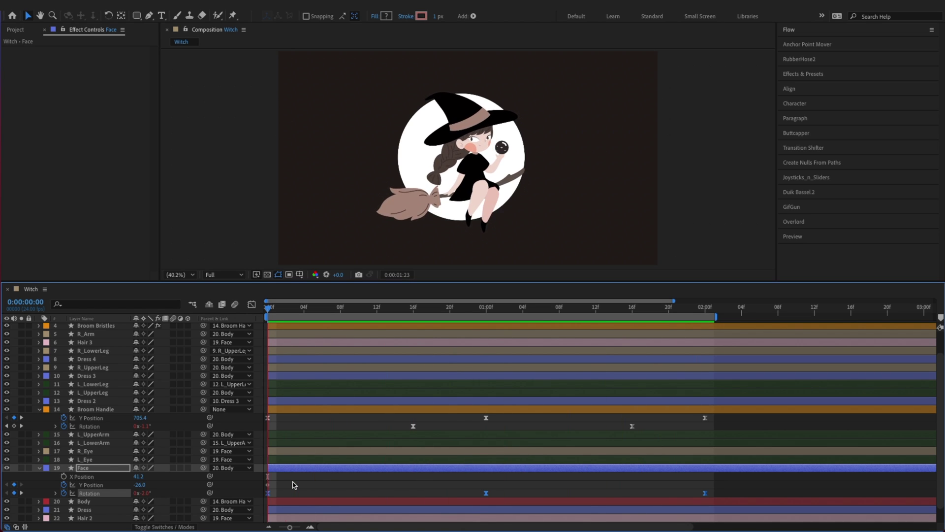
pyautogui.press('space')
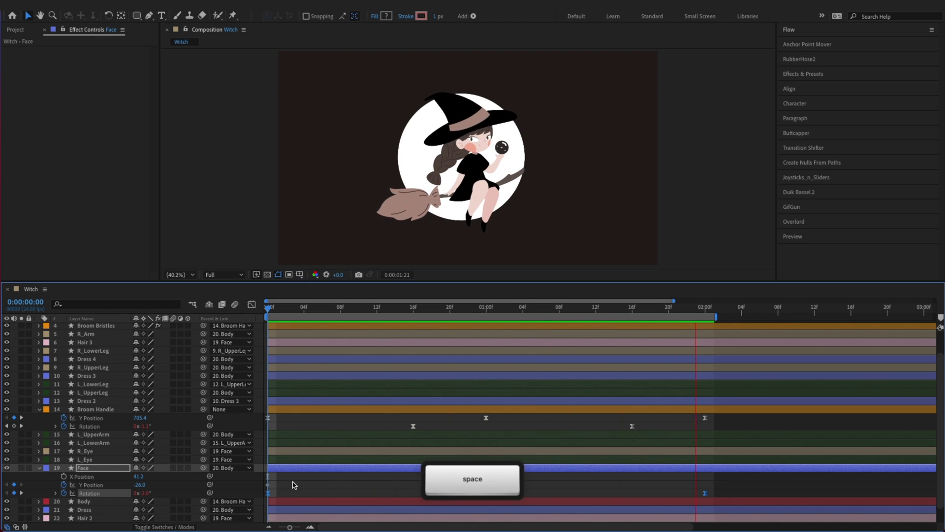
pyautogui.press('super+s')
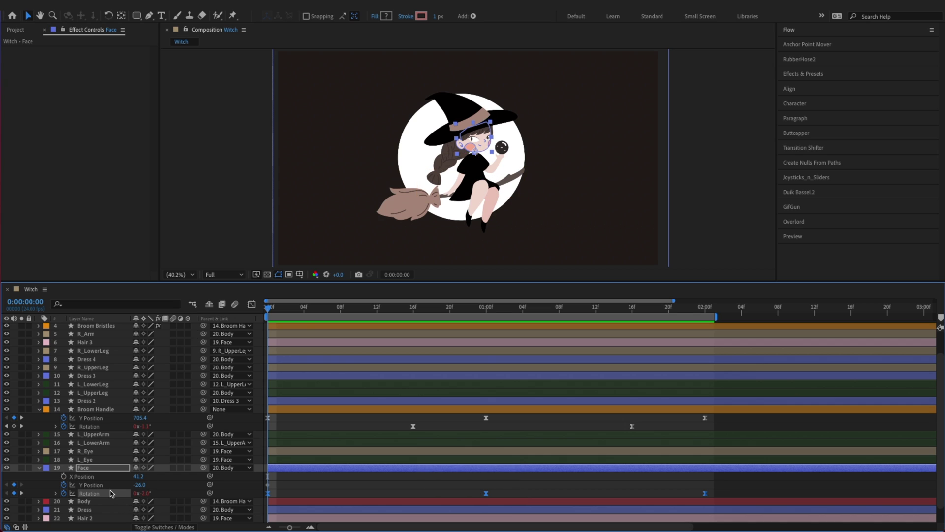
# Nudge the Face down two steps at the one-second mark, Easy Ease its Y Position keys, and save.
pyautogui.click(324, 487)
pyautogui.click(482, 313)
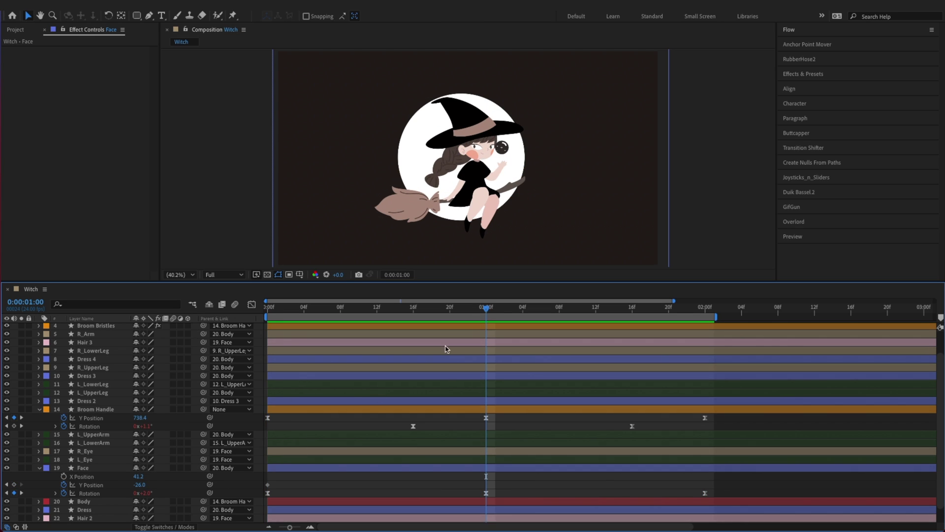
pyautogui.click(84, 467)
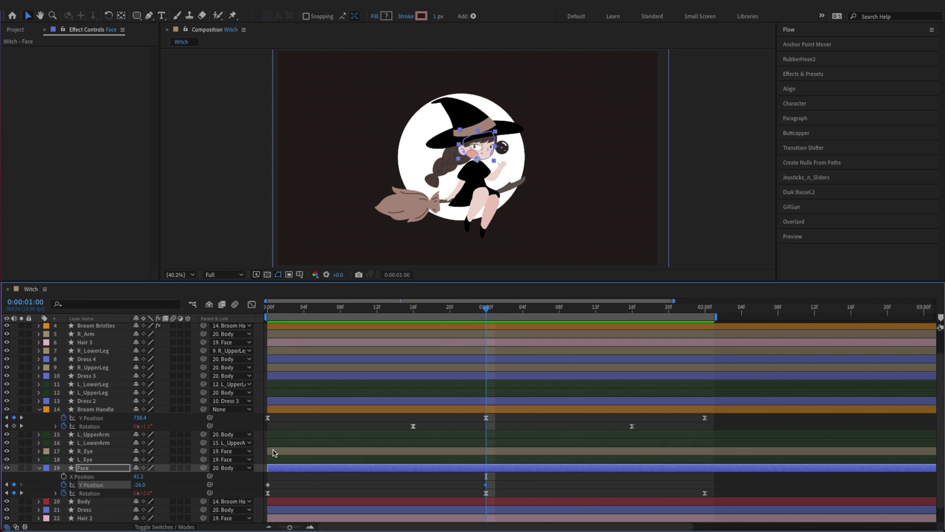
pyautogui.press('Down')
pyautogui.press('Down')
pyautogui.press('Down')
pyautogui.press('Down')
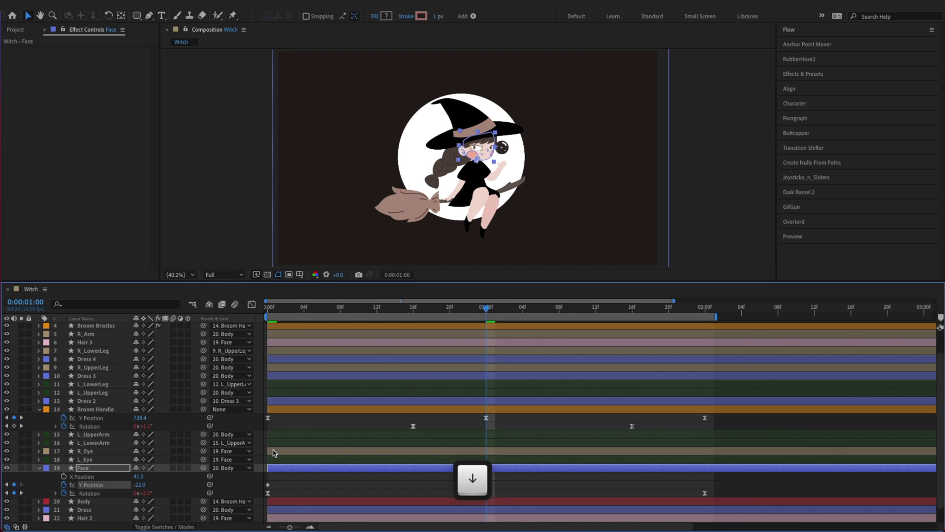
pyautogui.press('Down')
pyautogui.press('Down')
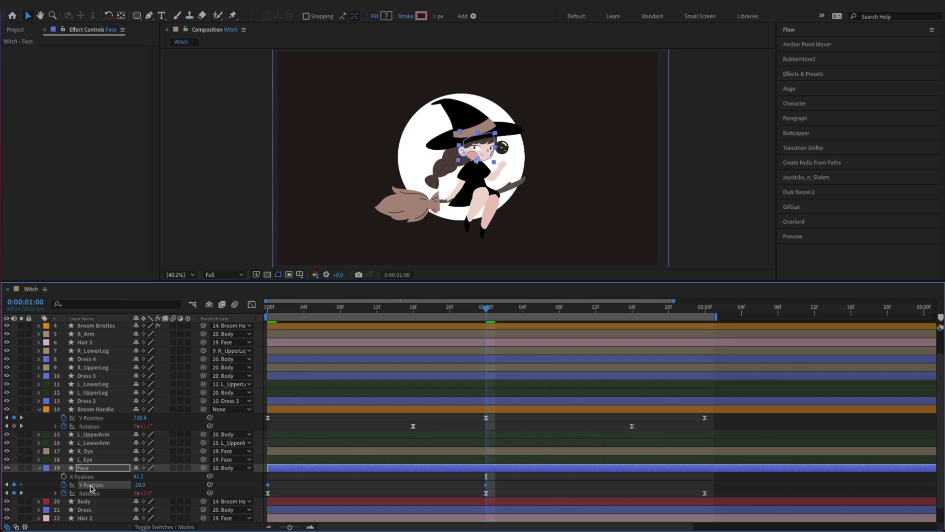
pyautogui.press('F9')
pyautogui.press('super+s')
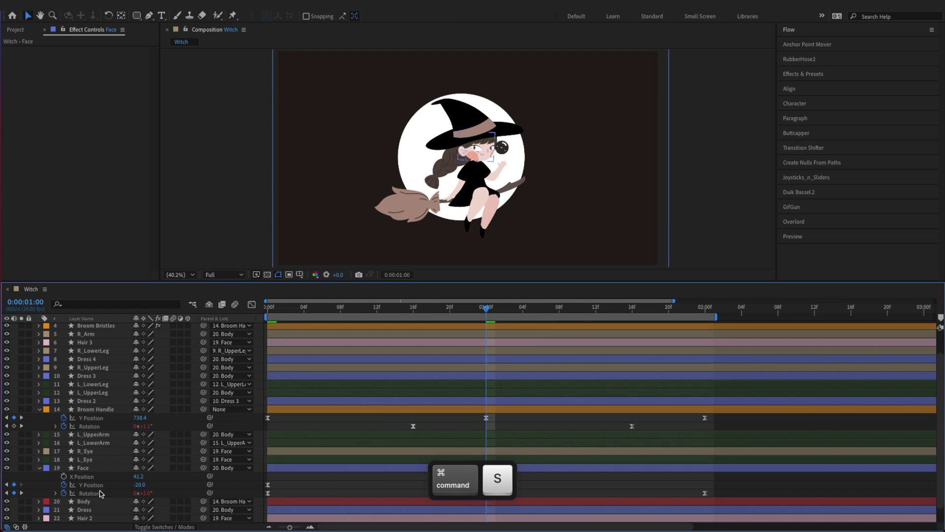
# Delay the Face's Y Position and Rotation keyframes slightly, then preview the animation.
pyautogui.hotkey('alt', 'w')
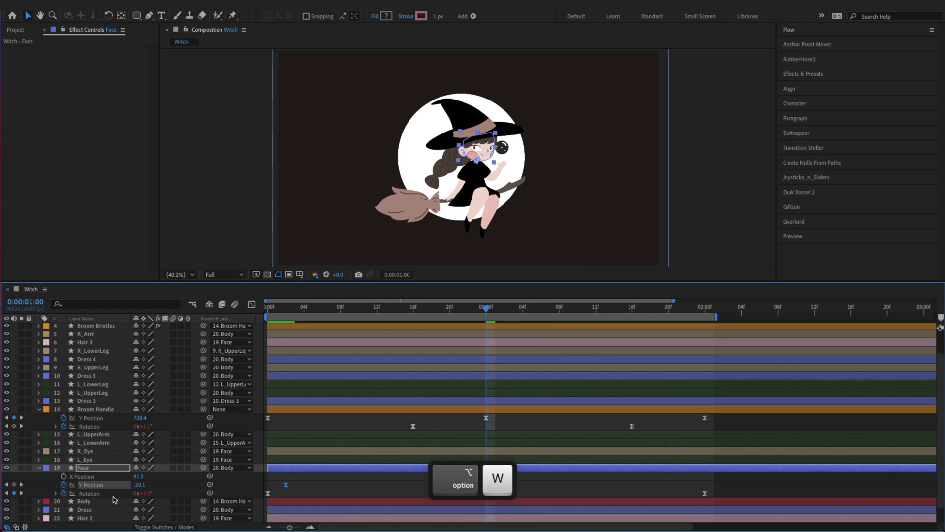
pyautogui.click(108, 494)
pyautogui.hotkey('alt', 'w')
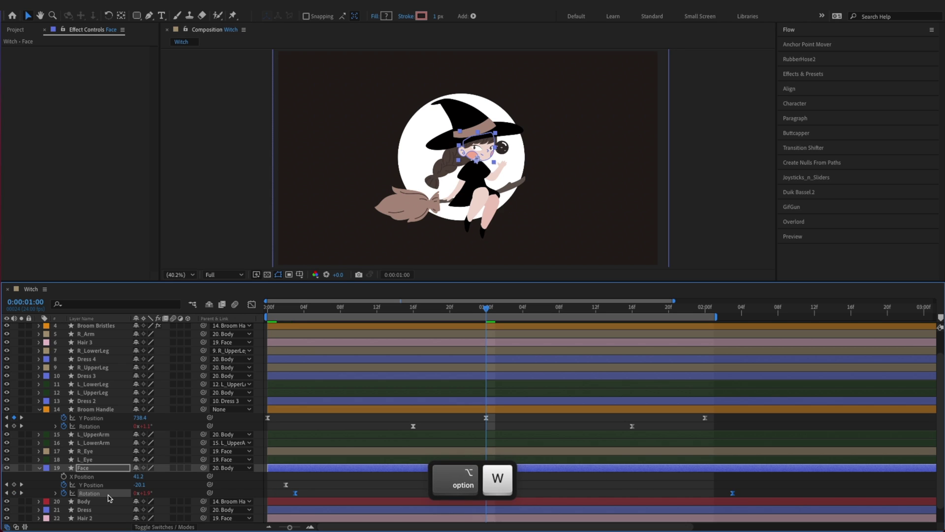
pyautogui.click(368, 489)
pyautogui.press('space')
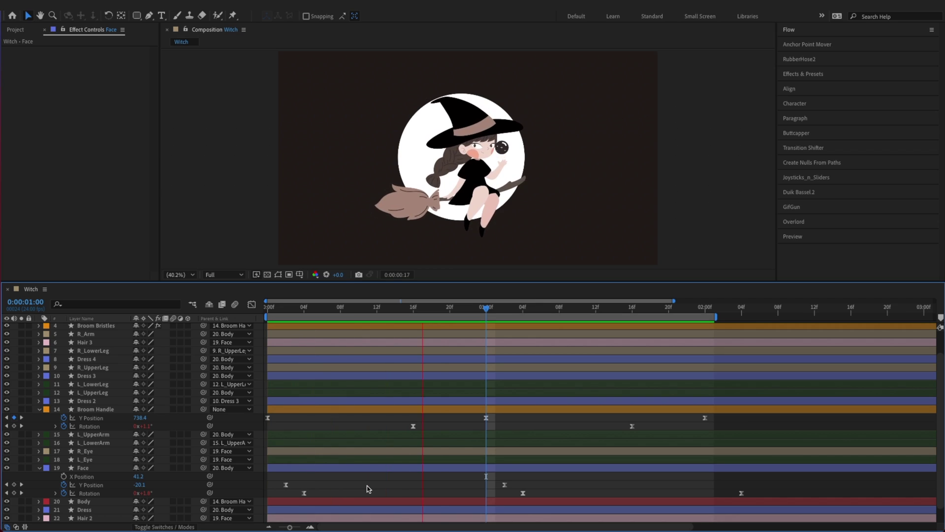
pyautogui.press('space')
# Copy the first -26.0 Y Position keyframe to 2:02 and save the project.
pyautogui.click(286, 484)
pyautogui.press('super+c')
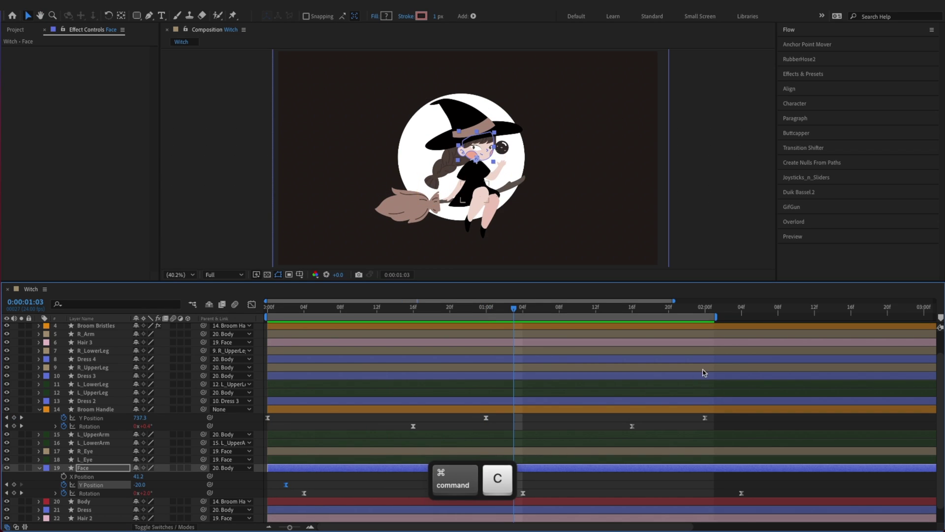
pyautogui.click(709, 310)
pyautogui.press('super+Right')
pyautogui.press('super+Right')
pyautogui.press('super+v')
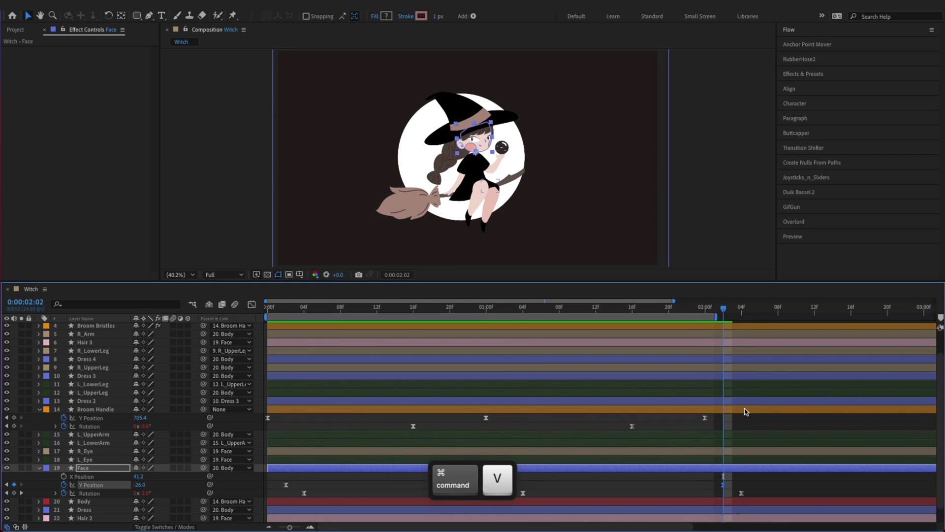
pyautogui.press('space')
pyautogui.press('super+s')
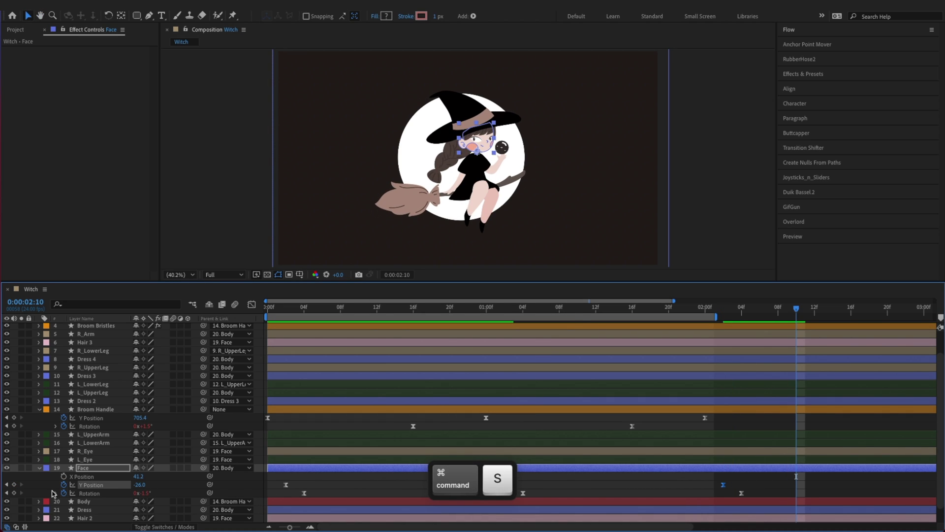
# Add a loopIn() expression to the Face's Y Position.
pyautogui.keyDown('alt'); pyautogui.click(63, 484); pyautogui.keyUp('alt')
pyautogui.write('loop')
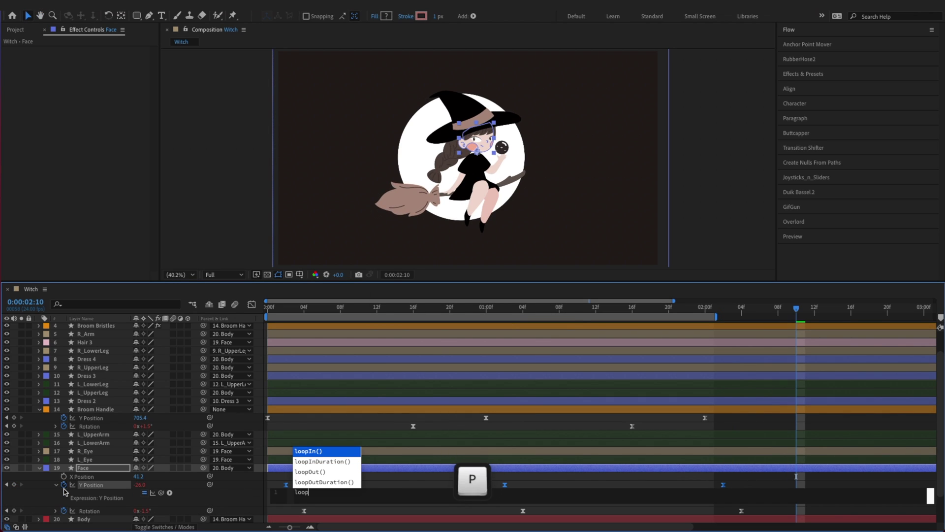
pyautogui.press('KP_Enter')
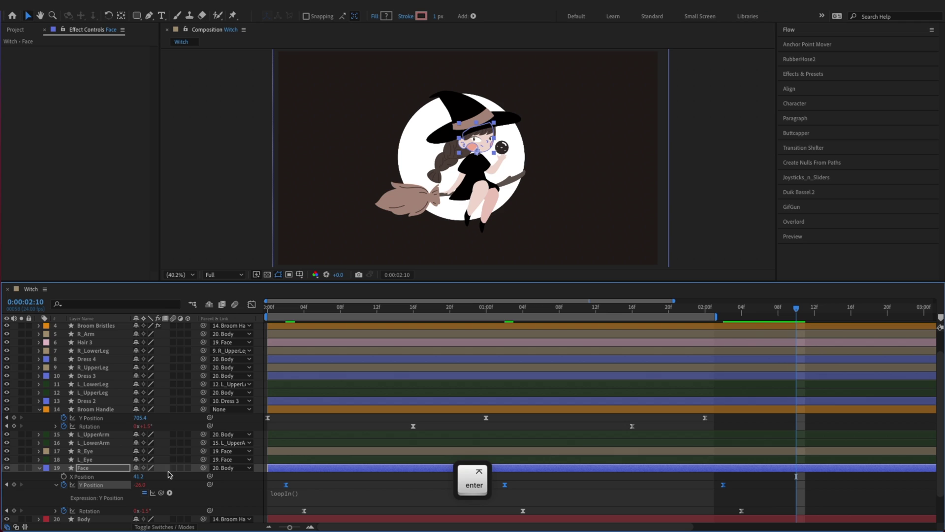
pyautogui.scroll(-2, 199, 470)
# Add a loop expression to the Face's Rotation, editing loopOut() into loopIn.
pyautogui.click(105, 476)
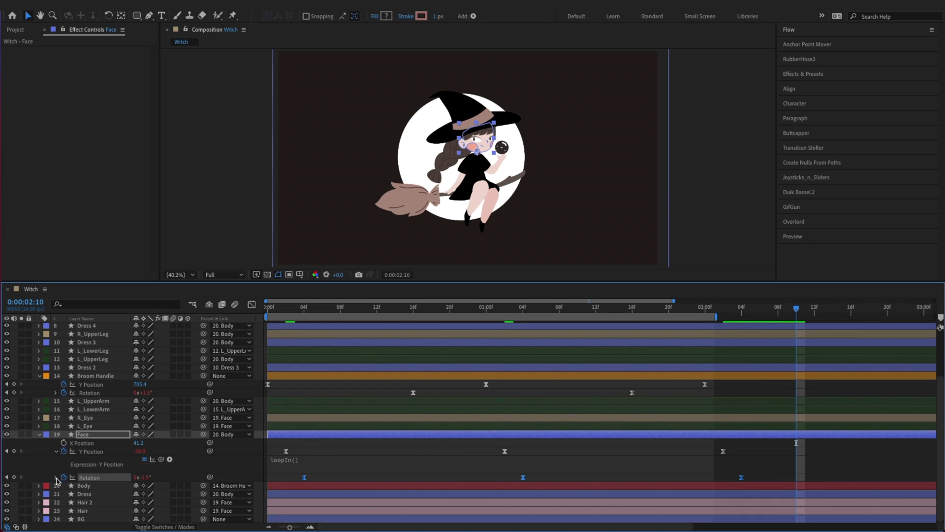
pyautogui.keyDown('alt'); pyautogui.click(64, 477); pyautogui.keyUp('alt')
pyautogui.hotkey('ctrl', 'v')
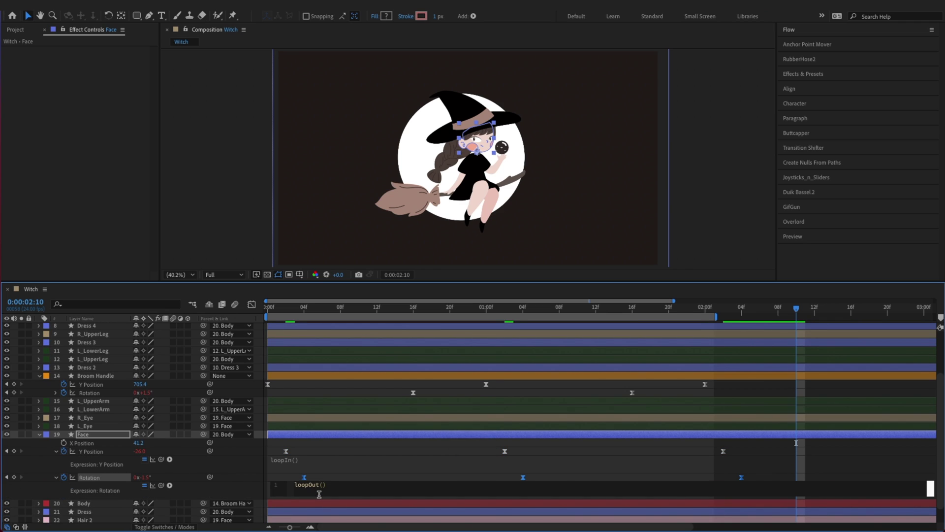
pyautogui.press('BackSpace')
pyautogui.press('BackSpace')
pyautogui.press('BackSpace')
pyautogui.write('in')
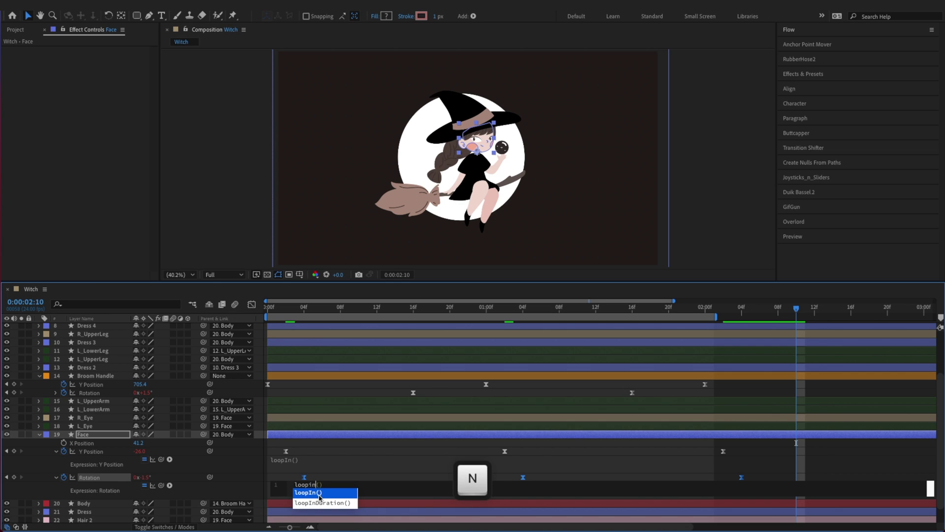
pyautogui.press('Right')
pyautogui.press('KP_Enter')
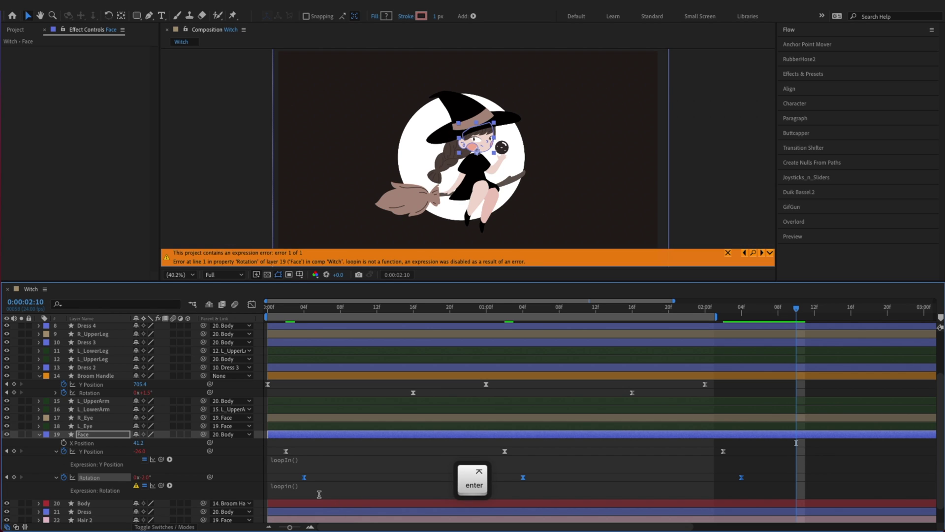
# Fix the Rotation expression's capitalisation to loopIn() so it runs without error.
pyautogui.click(299, 487)
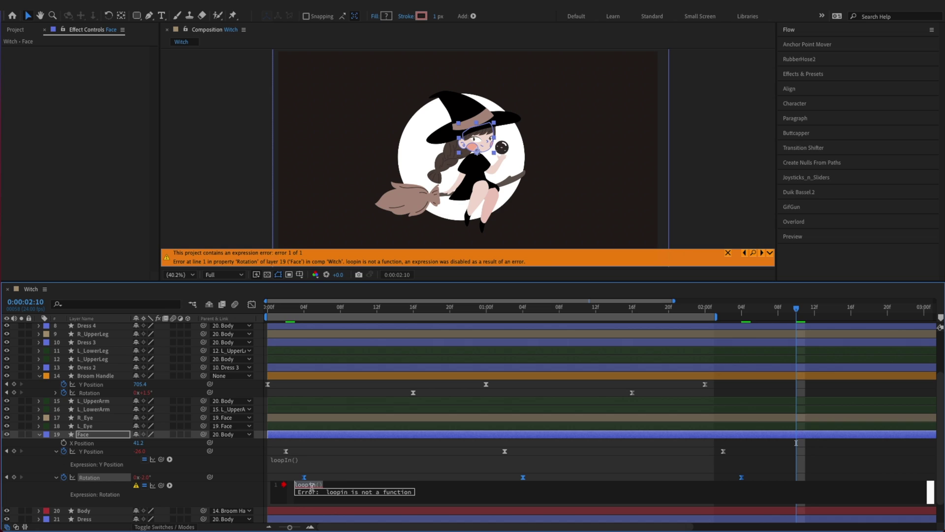
pyautogui.write('I')
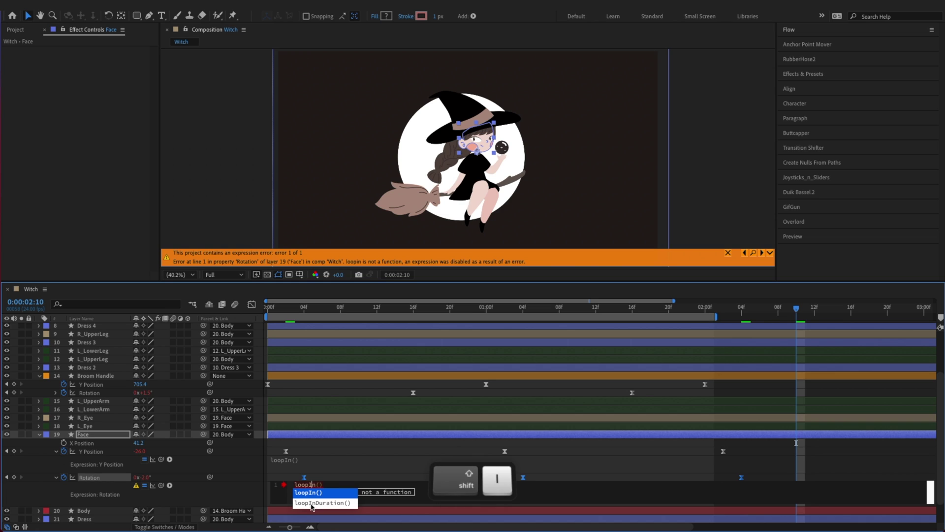
pyautogui.press('Right')
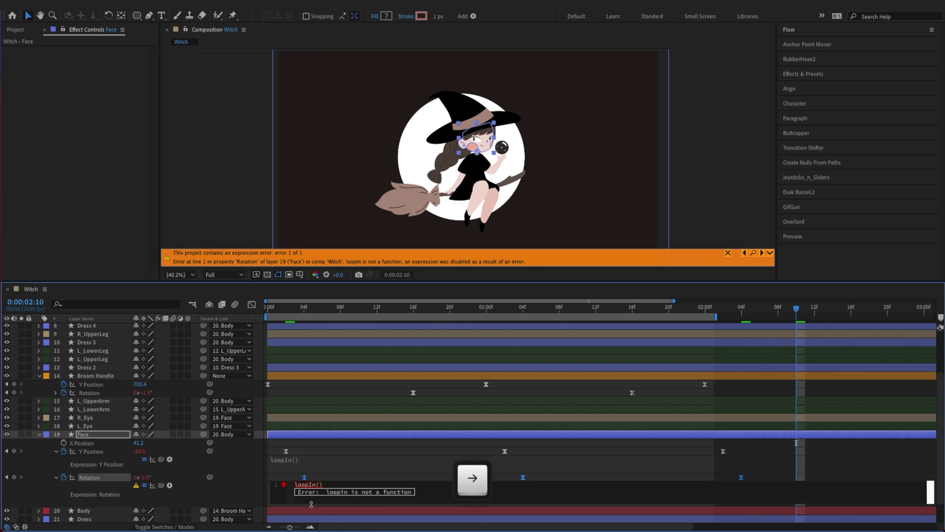
pyautogui.press('KP_Enter')
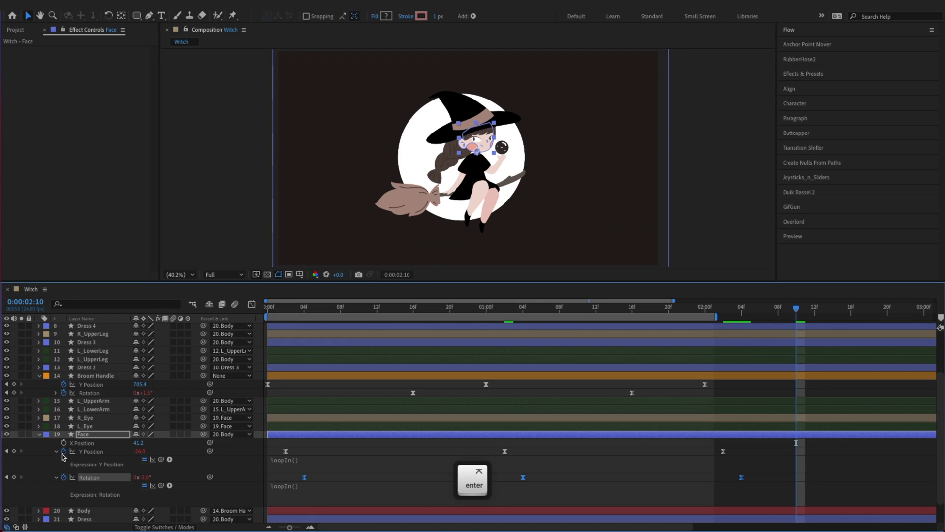
pyautogui.click(109, 394)
# Check the Broom Handle's rotation expression, save, and collapse that layer.
pyautogui.click(55, 393)
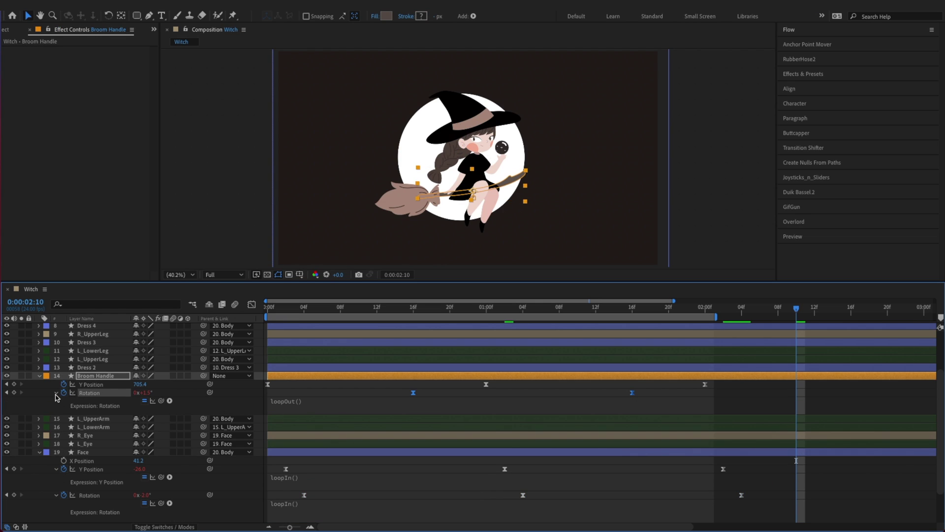
pyautogui.press('super+s')
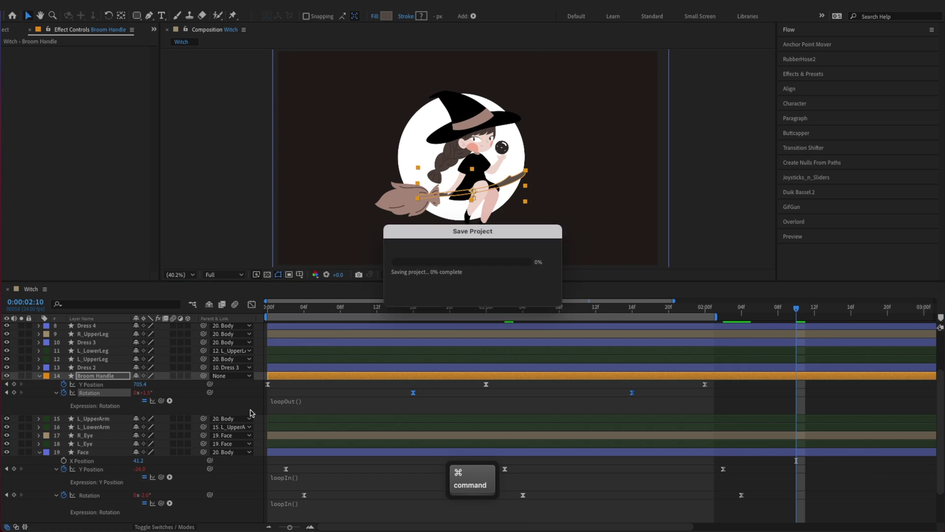
pyautogui.click(55, 393)
pyautogui.click(39, 376)
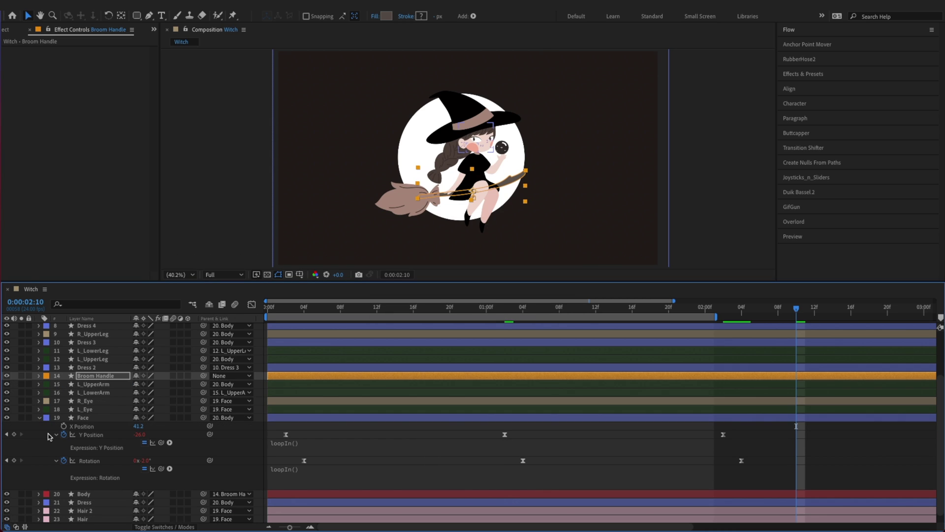
# Show only the Face's animated properties, preview the head bob from the start, and save.
pyautogui.click(85, 418)
pyautogui.press('Home')
pyautogui.press('u')
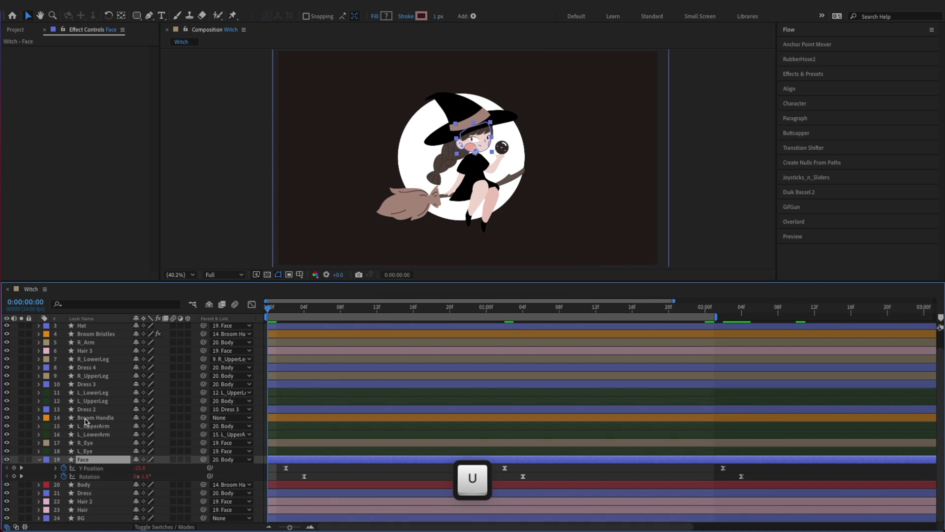
pyautogui.press('space')
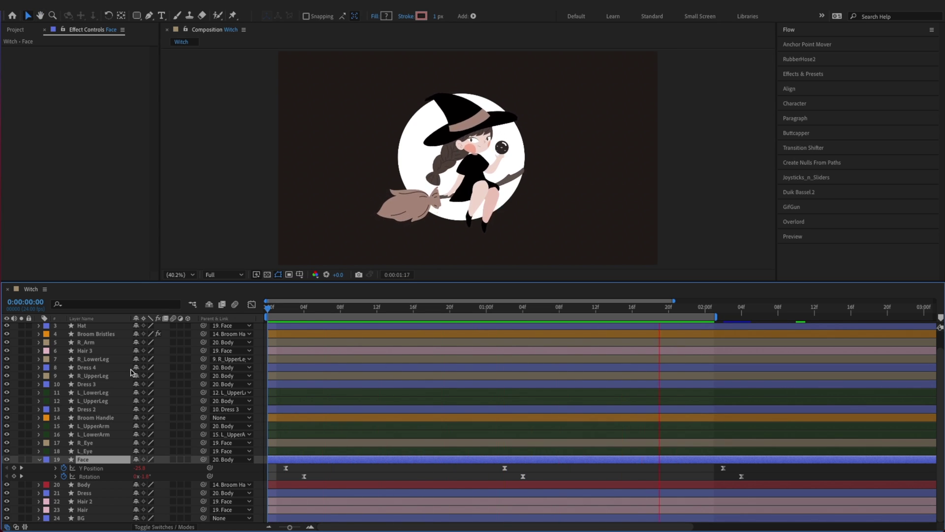
pyautogui.press('super+s')
pyautogui.press('k')
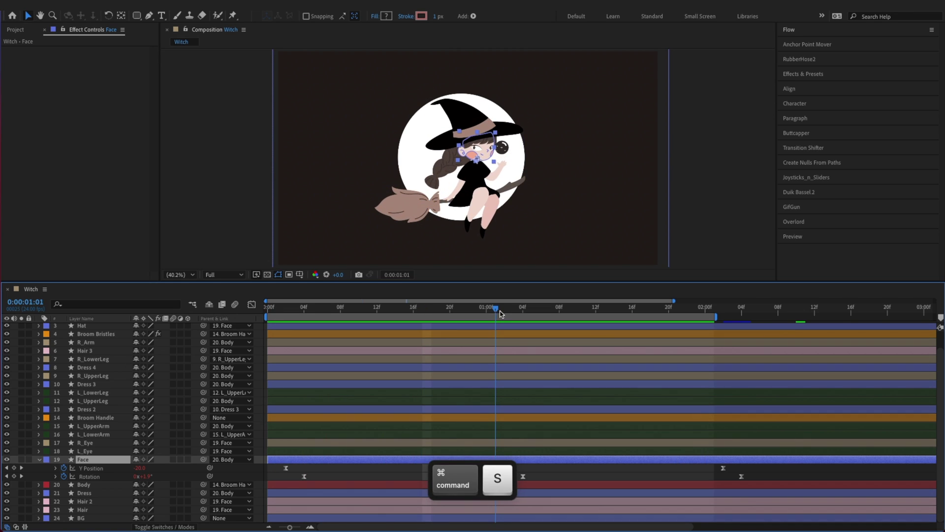
pyautogui.click(251, 305)
# In the Graph Editor, Easy Ease the Face's Y Position keys and lower the peak to about -22 px.
pyautogui.click(94, 469)
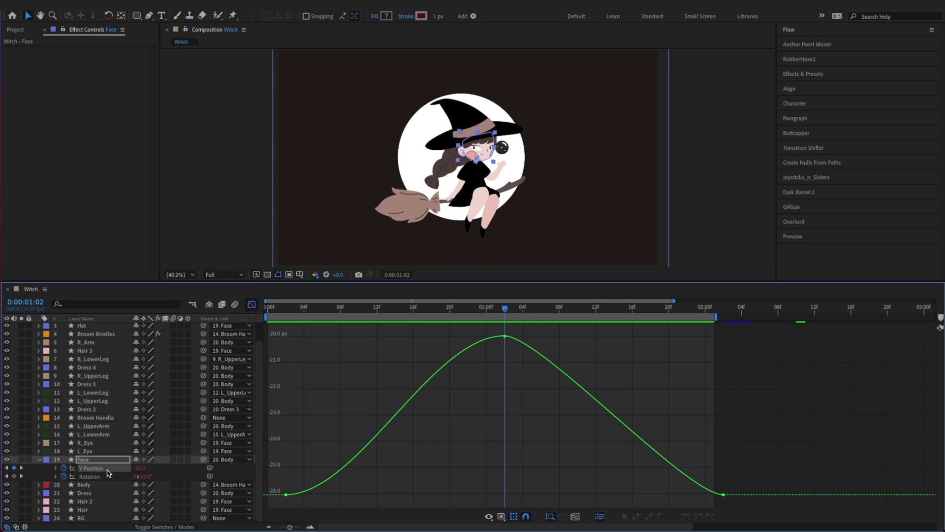
pyautogui.click(108, 471)
pyautogui.press('F9')
pyautogui.click(578, 385)
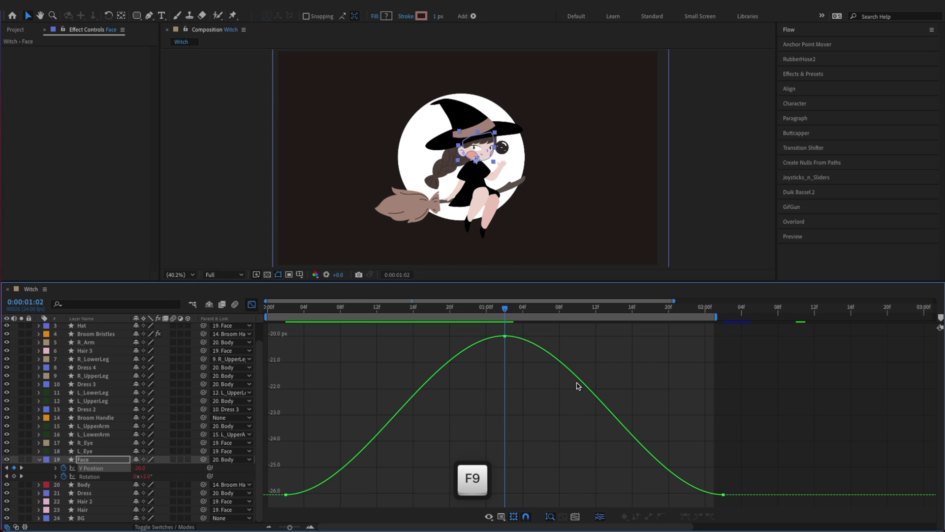
pyautogui.click(505, 337)
pyautogui.moveTo(504, 337)
pyautogui.mouseDown()
pyautogui.moveTo(507, 384)
pyautogui.moveTo(506, 339)
pyautogui.mouseUp()
pyautogui.press('super+s')
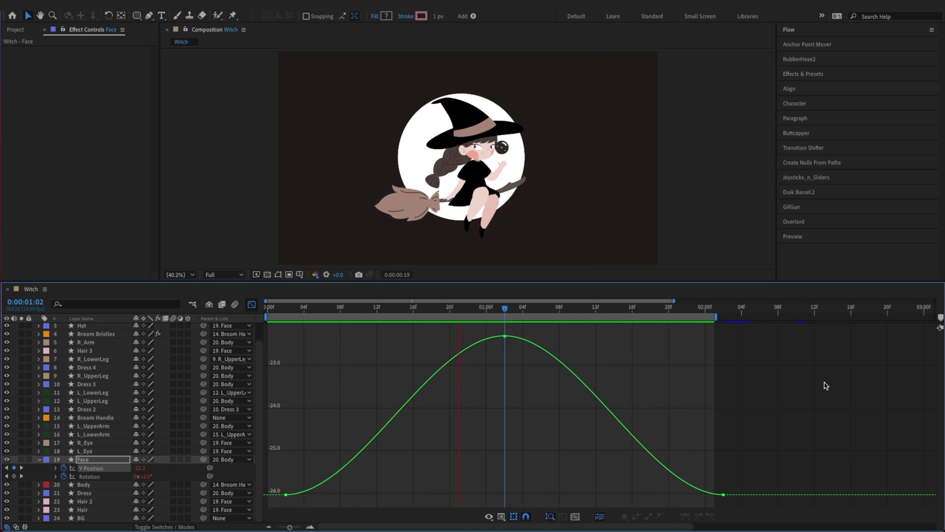
pyautogui.press('super+s')
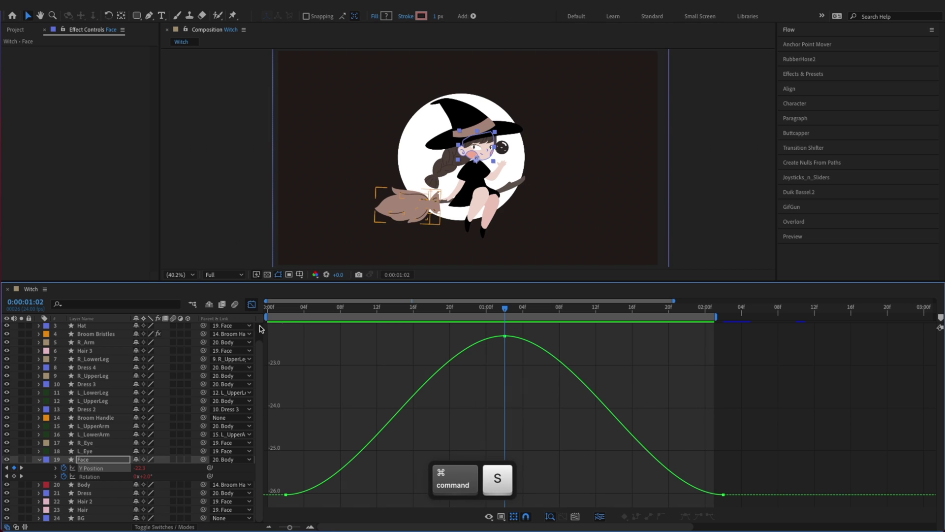
pyautogui.press('Home')
pyautogui.click(38, 460)
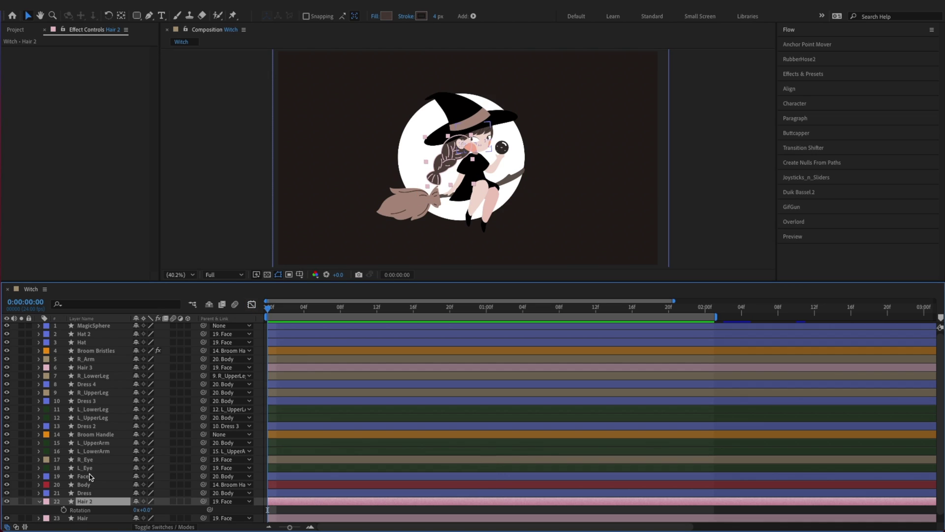
# Paste the Face's Rotation keyframes onto Hair 2, offset them a few frames later, preview, and save.
pyautogui.click(96, 478)
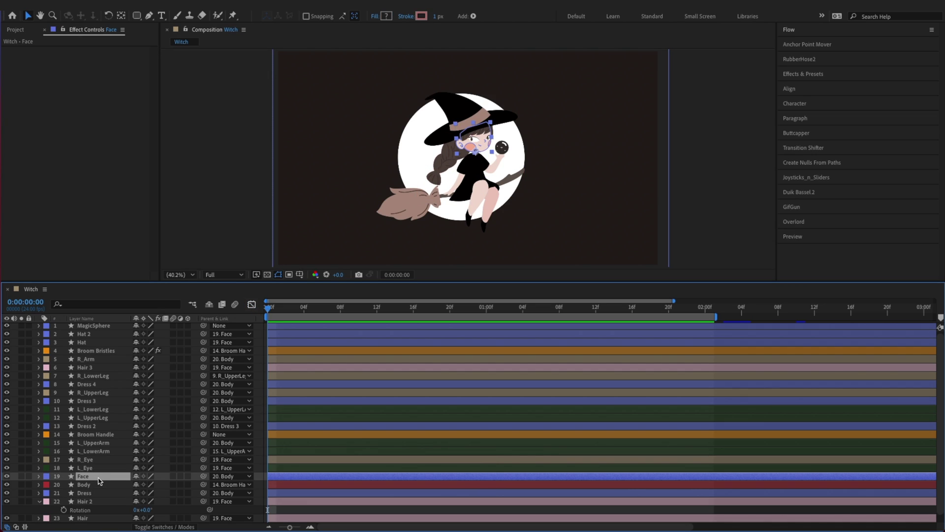
pyautogui.press('u')
pyautogui.click(91, 493)
pyautogui.press('super+c')
pyautogui.scroll(-1, 145, 486)
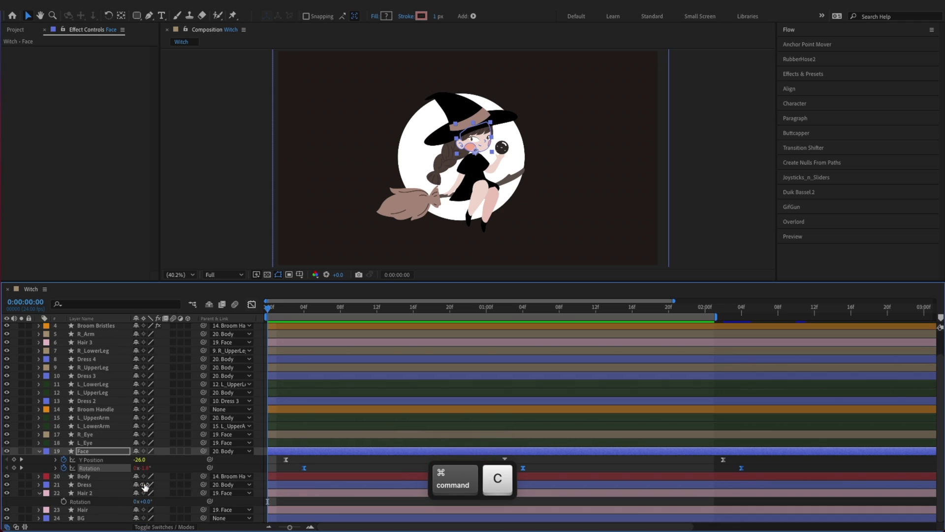
pyautogui.click(89, 502)
pyautogui.press('super+v')
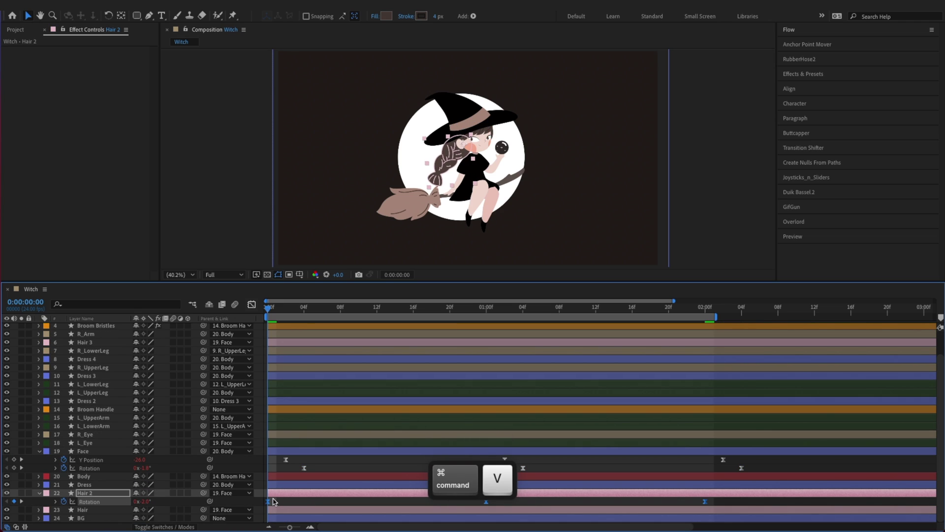
pyautogui.hotkey('alt', 'w')
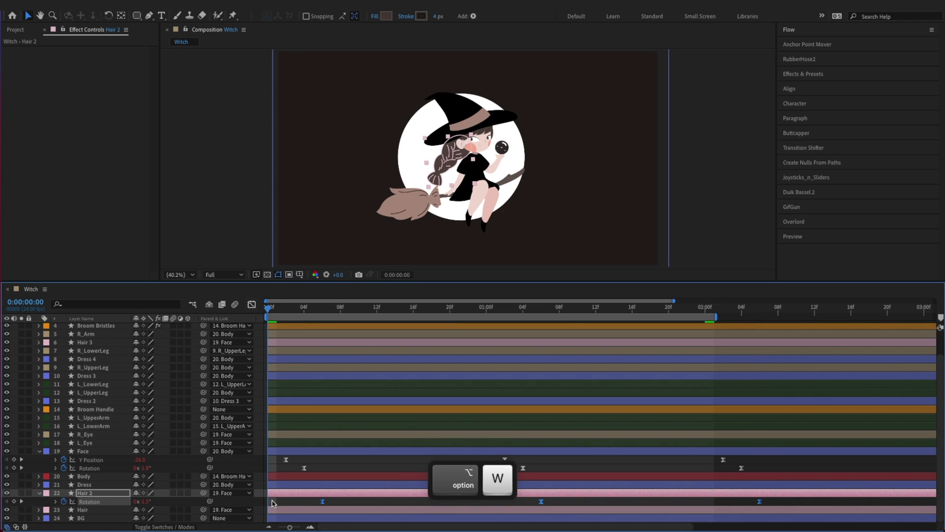
pyautogui.press('space')
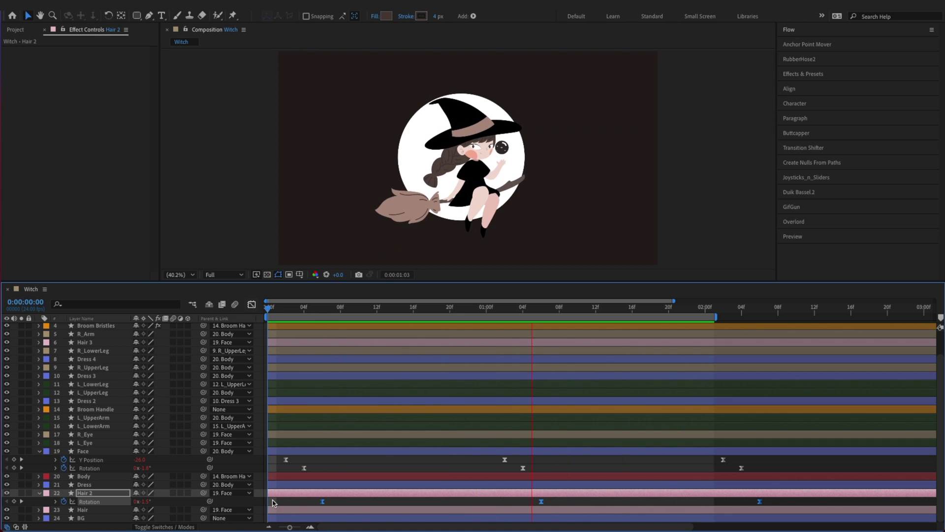
pyautogui.press('space')
pyautogui.press('super+s')
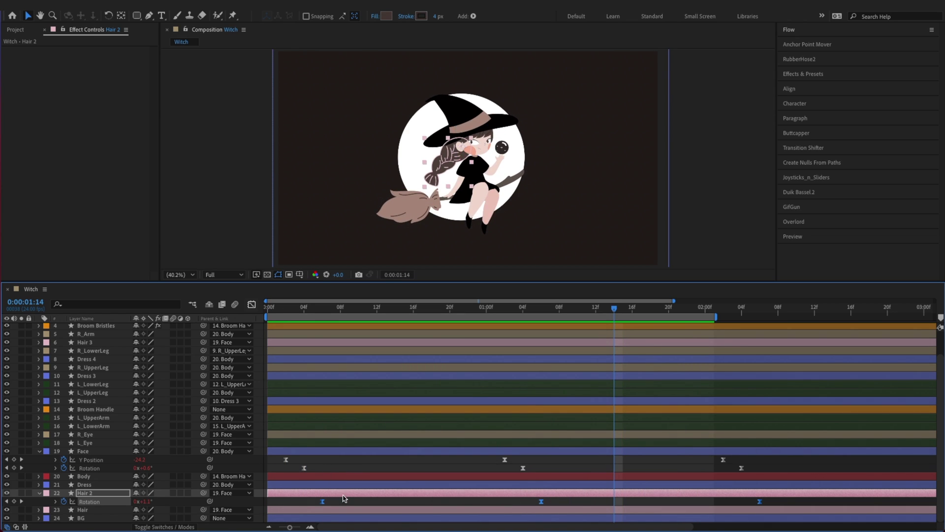
pyautogui.moveTo(333, 314); pyautogui.dragTo(322, 314)
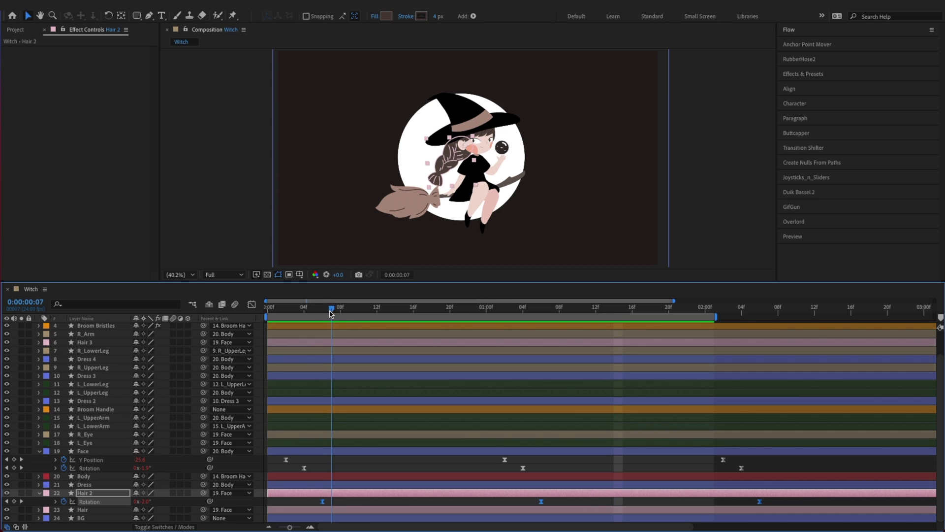
# Apply CC Bend It to Hair 2 and set its start and end points along the braid.
pyautogui.keyDown('super'); pyautogui.click(273, 411); pyautogui.keyUp('super')
pyautogui.hotkey('shift', 'space')
pyautogui.write('cc ben')
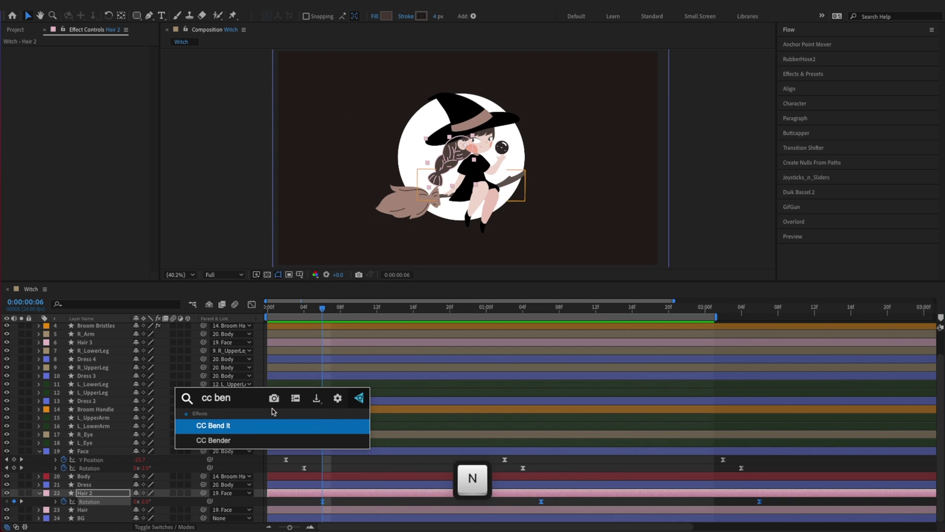
pyautogui.press('Return')
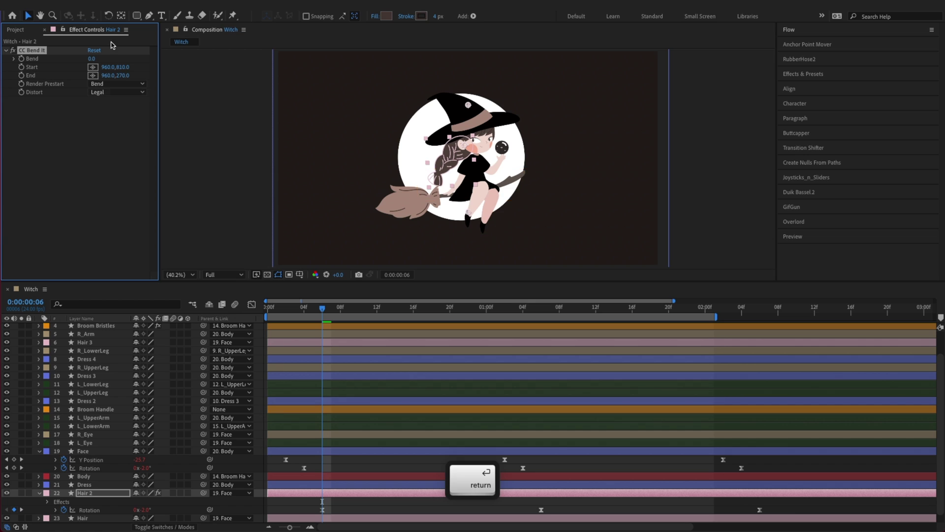
pyautogui.click(473, 137)
pyautogui.click(93, 76)
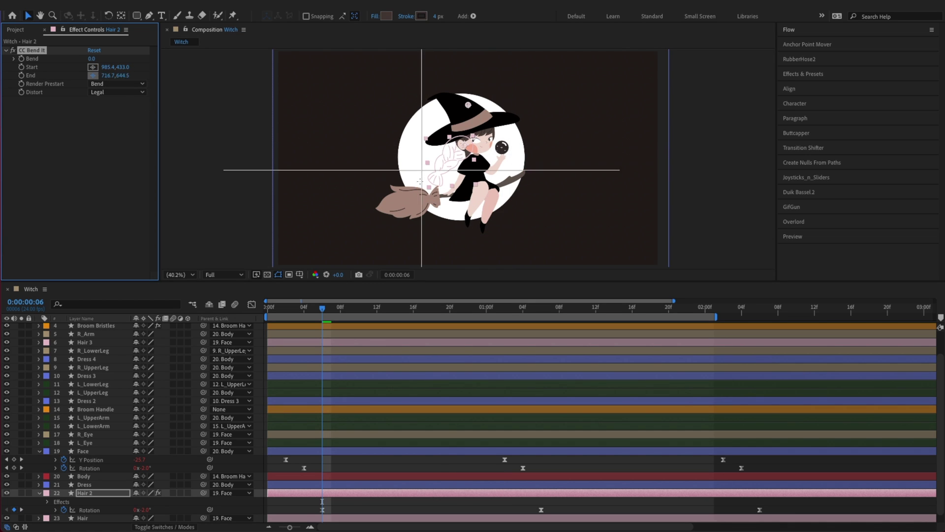
pyautogui.click(427, 194)
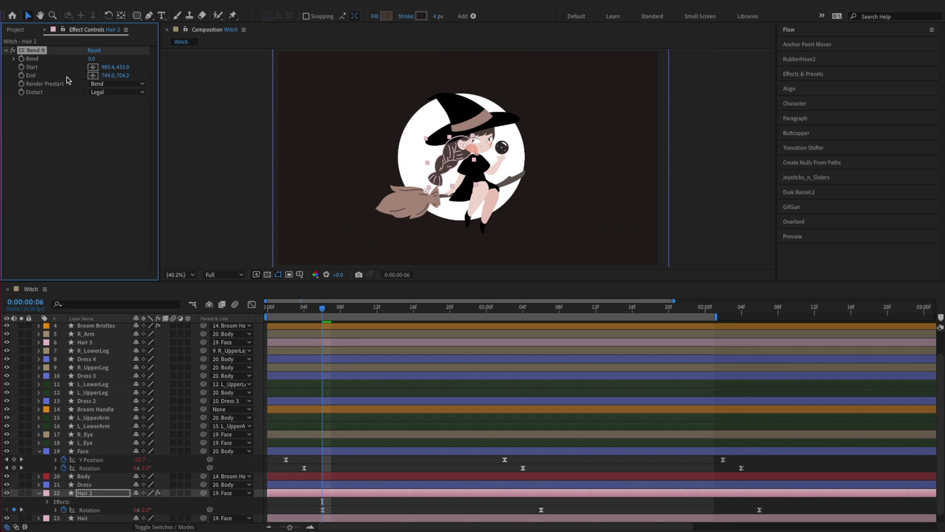
# Paste Hair 2's Rotation keyframes onto the Bend property and preview the sway.
pyautogui.click(298, 491)
pyautogui.press('u')
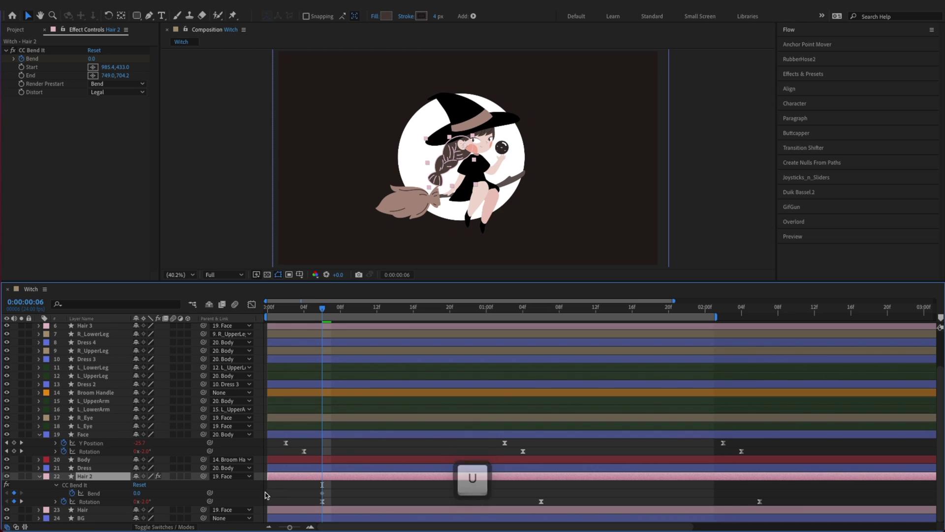
pyautogui.scroll(-1, 212, 513)
pyautogui.click(105, 495)
pyautogui.press('super+c')
pyautogui.press('super+v')
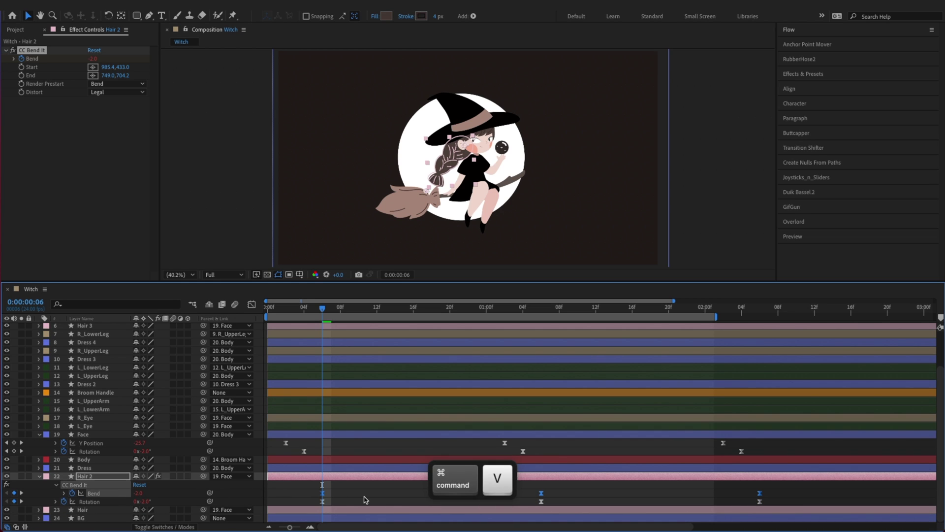
pyautogui.press('space')
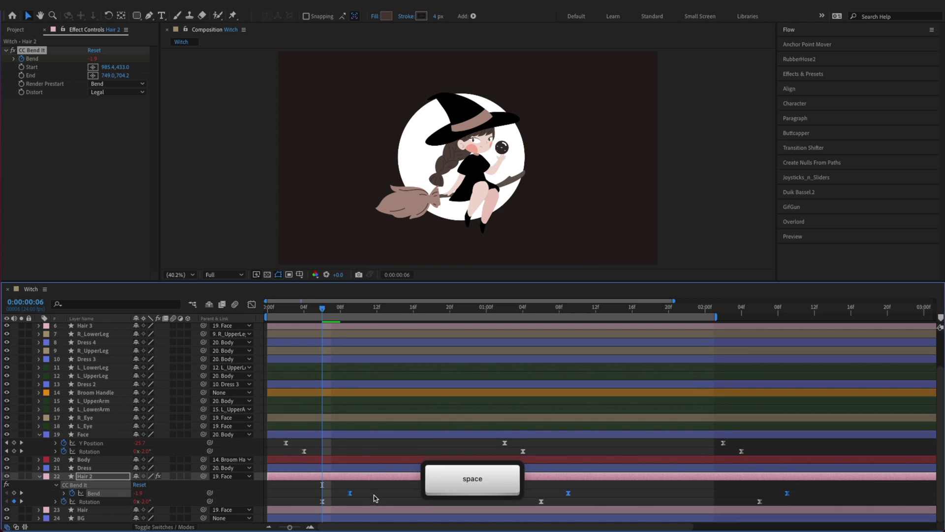
pyautogui.click(383, 489)
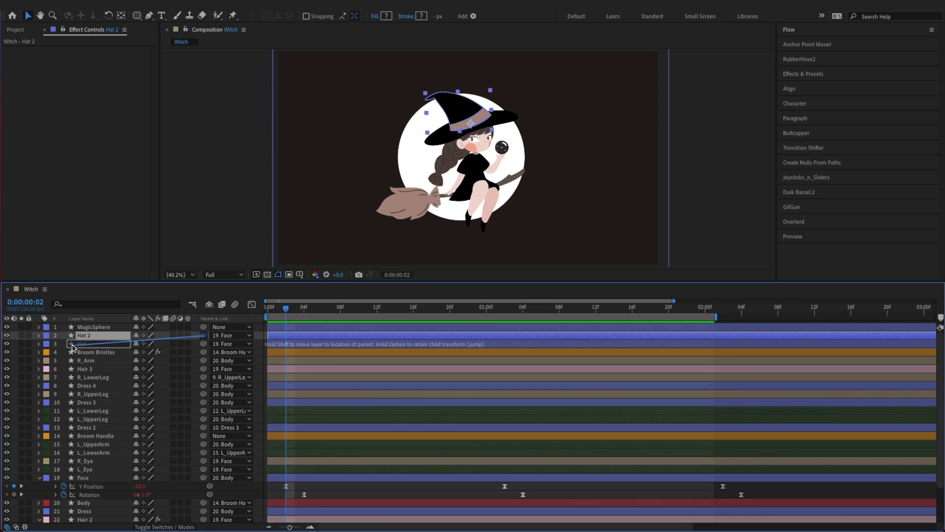
# Save, return the playhead to the first frame, and reveal the Hat layer's Scale.
pyautogui.press('super+s')
pyautogui.moveTo(281, 312); pyautogui.dragTo(269, 312)
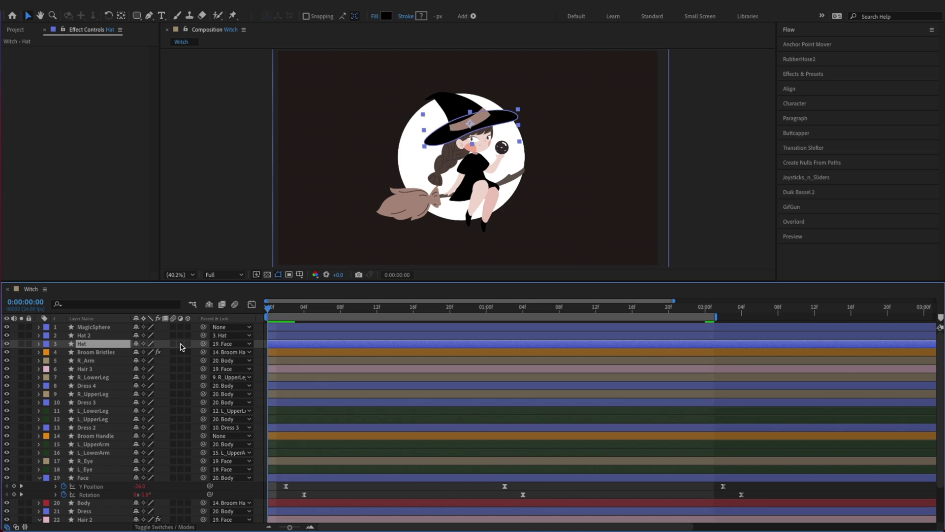
pyautogui.press('s')
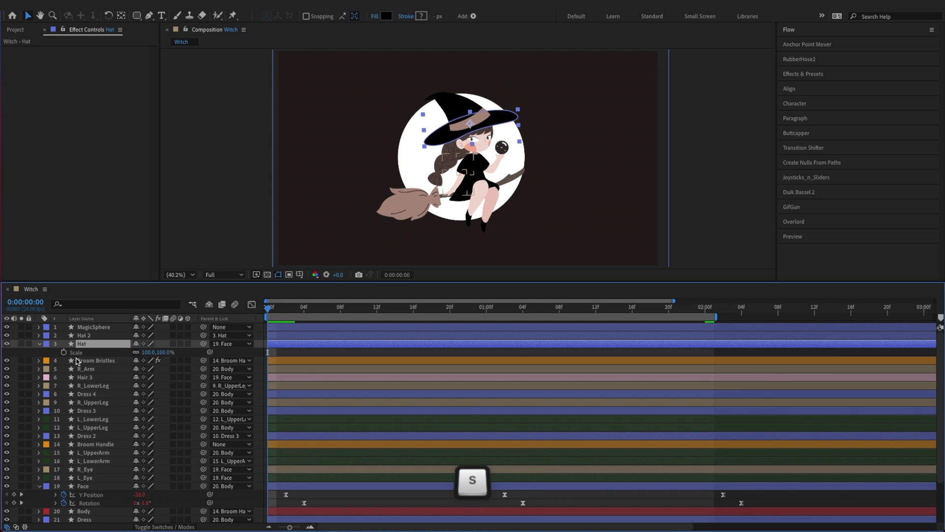
pyautogui.scroll(-2, 118, 485)
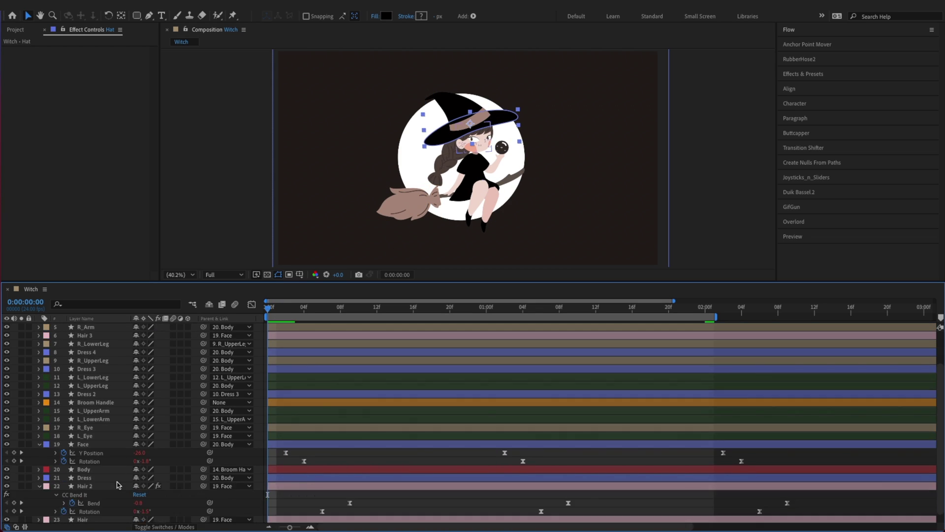
pyautogui.click(39, 444)
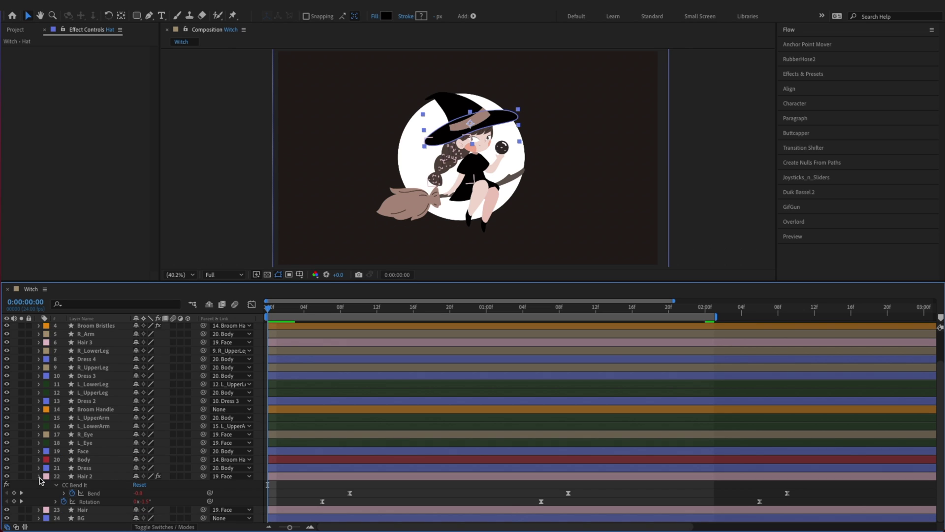
pyautogui.click(40, 477)
# Paste the Body's Scale keyframes onto the Hat's Scale, delay them a frame, and preview.
pyautogui.click(98, 485)
pyautogui.press('u')
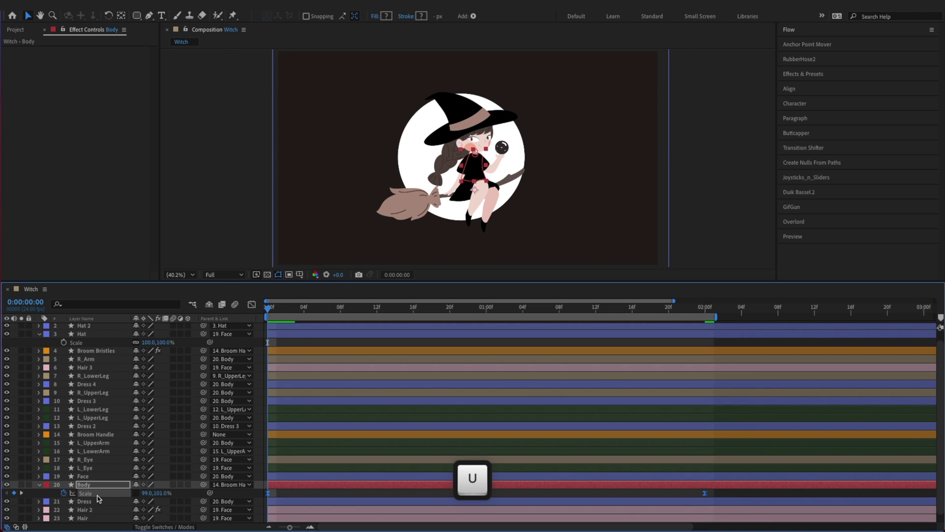
pyautogui.click(99, 494)
pyautogui.press('super+c')
pyautogui.click(91, 343)
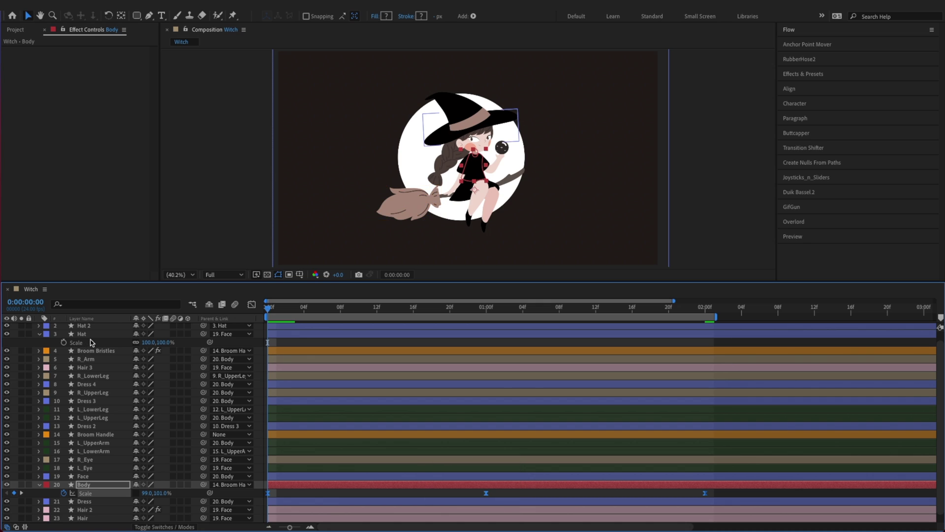
pyautogui.click(91, 343)
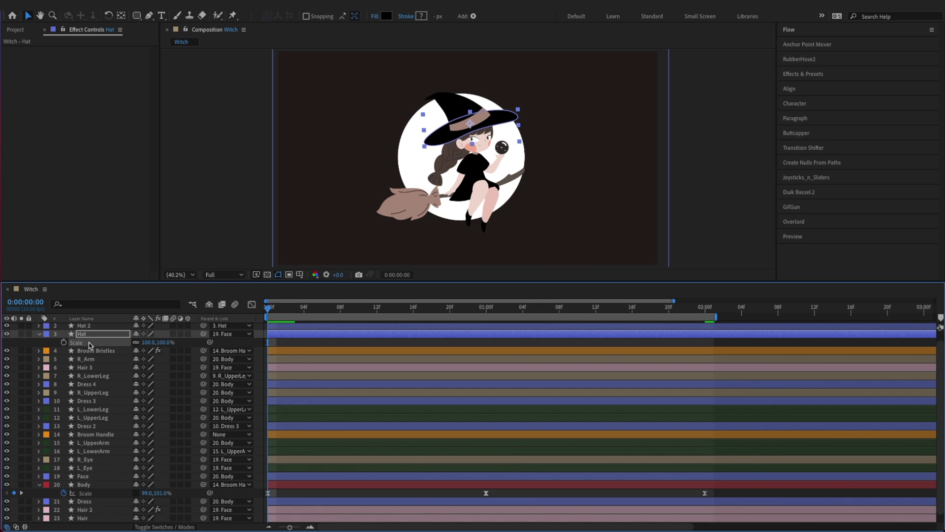
pyautogui.press('super+v')
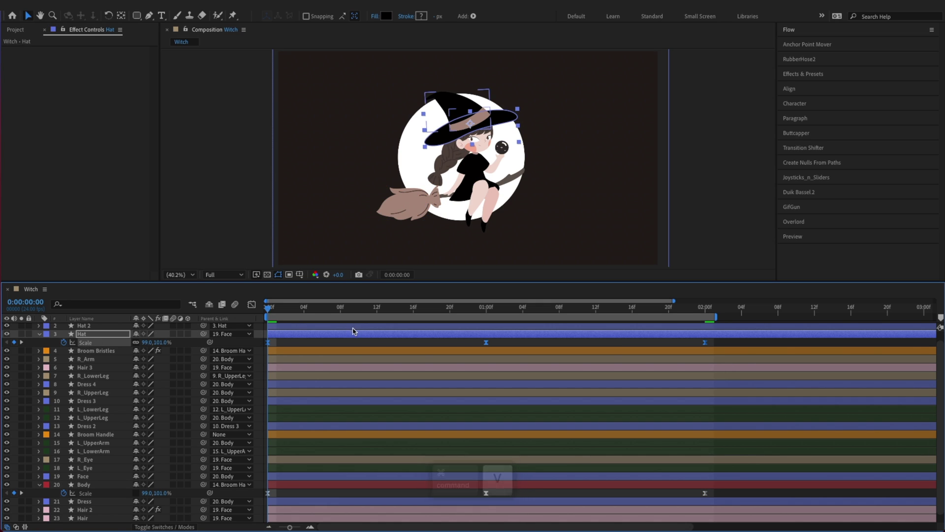
pyautogui.hotkey('alt', 'w')
pyautogui.press('space')
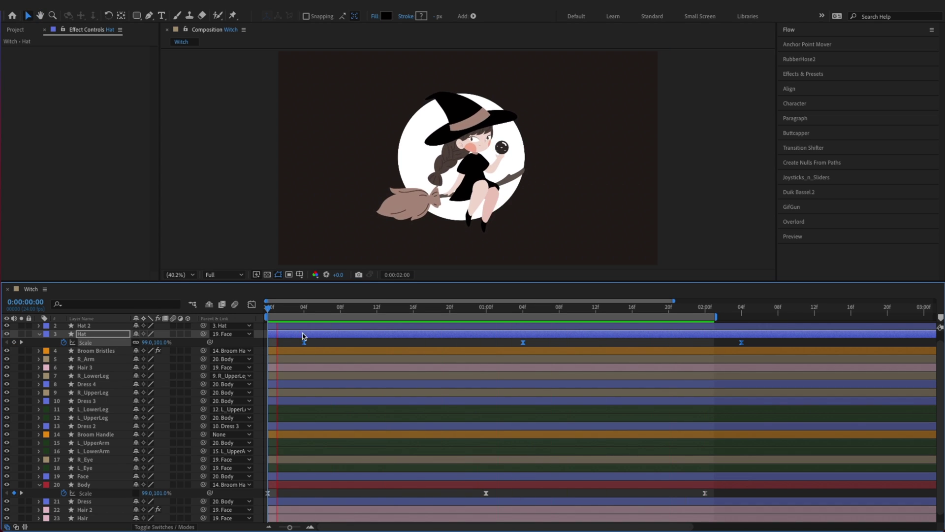
pyautogui.press('super+s')
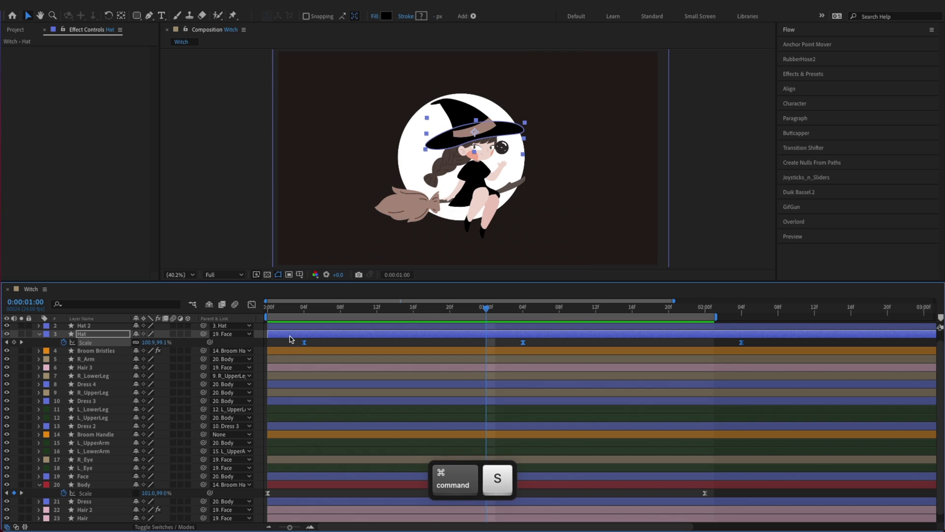
# Move the playhead to frame 4, save, and reveal the Hat's Rotation property.
pyautogui.scroll(1, 290, 340)
pyautogui.click(305, 310)
pyautogui.press('super+s')
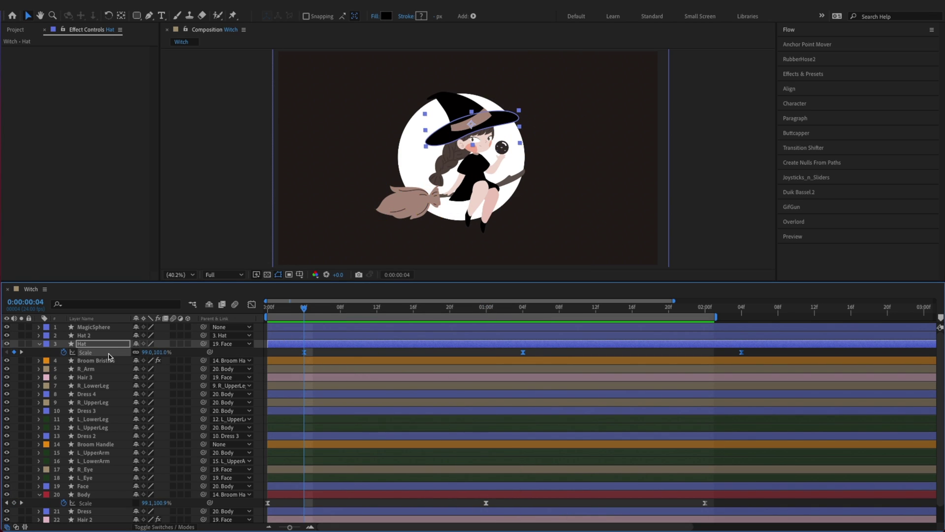
pyautogui.hotkey('shift', 'r')
pyautogui.scroll(-3, 127, 421)
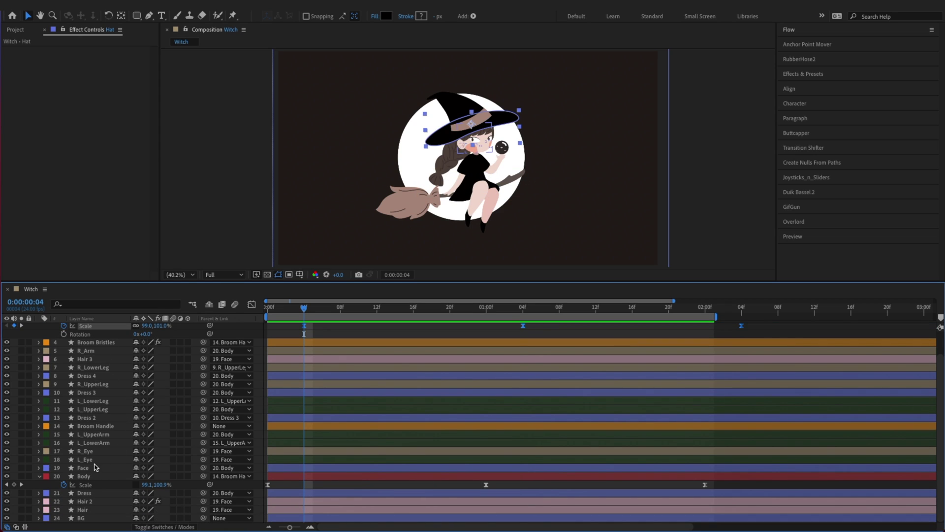
pyautogui.click(95, 469)
# Paste the Face's Rotation keyframes onto the Hat's Rotation, save, and preview.
pyautogui.press('r')
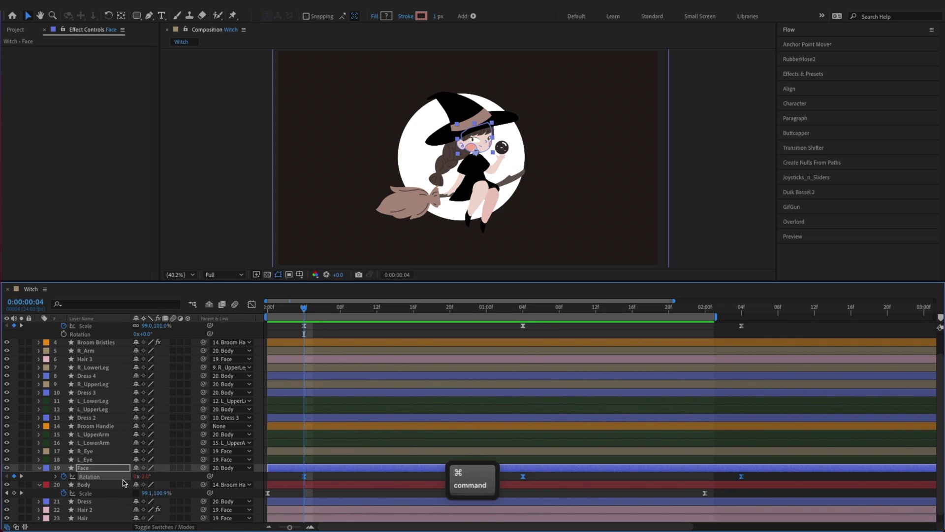
pyautogui.hotkey('alt', 'x')
pyautogui.click(101, 334)
pyautogui.press('pagedown')
pyautogui.press('super+v')
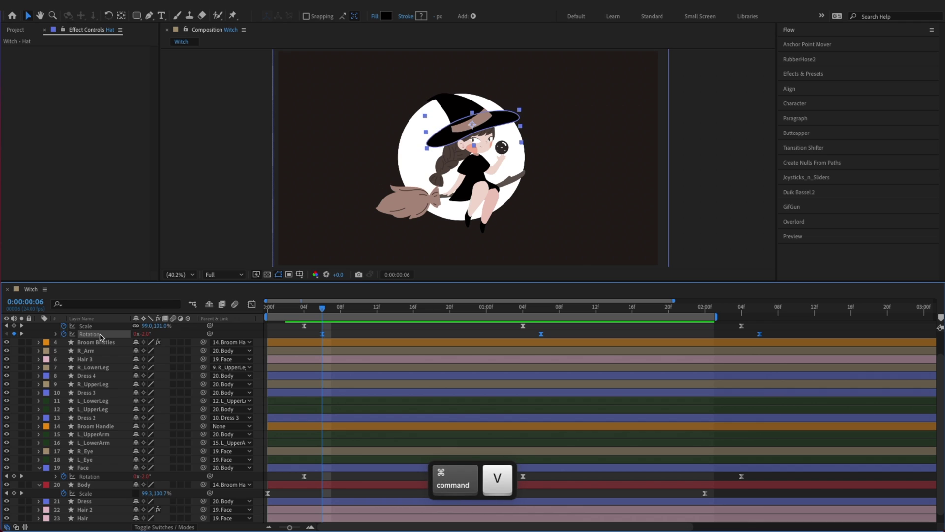
pyautogui.press('super+s')
pyautogui.press('space')
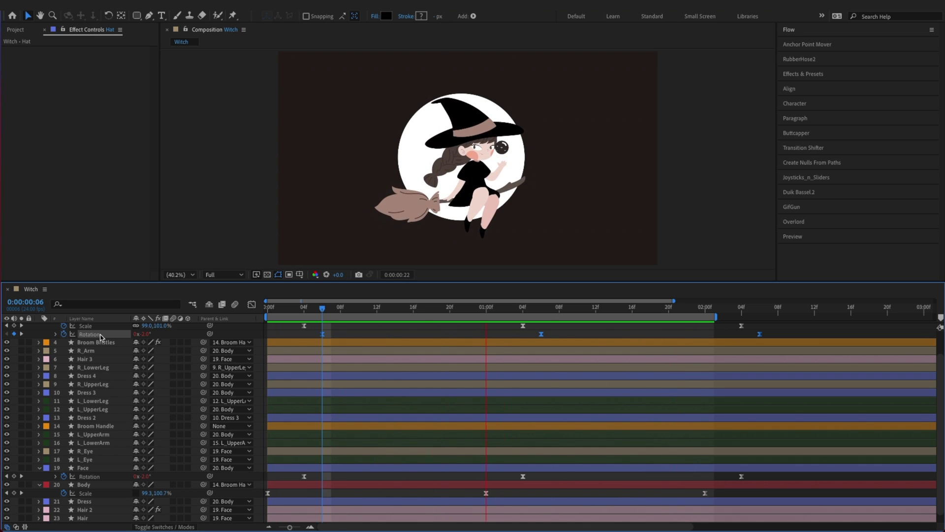
pyautogui.press('super+s')
# Return to the start, select all layers, and collapse their properties.
pyautogui.click(270, 308)
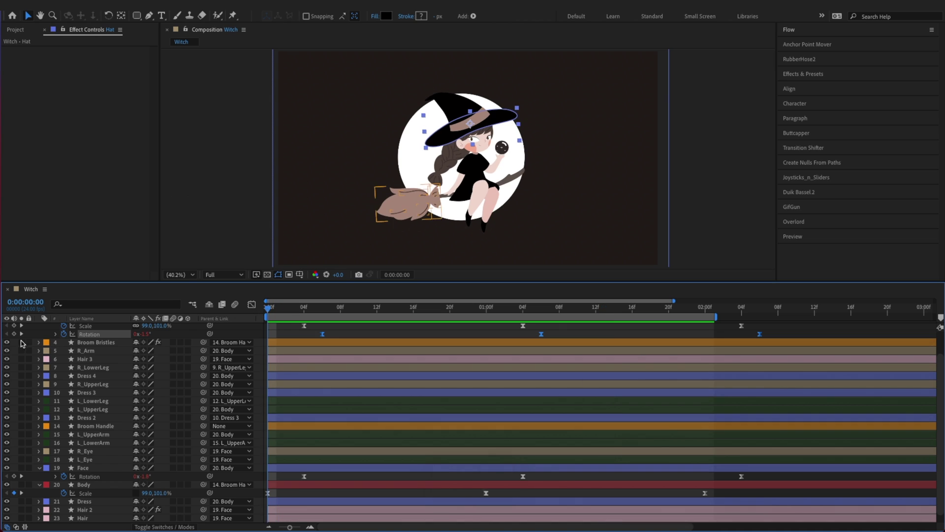
pyautogui.press('super+a')
pyautogui.scroll(2, 40, 347)
pyautogui.press('u')
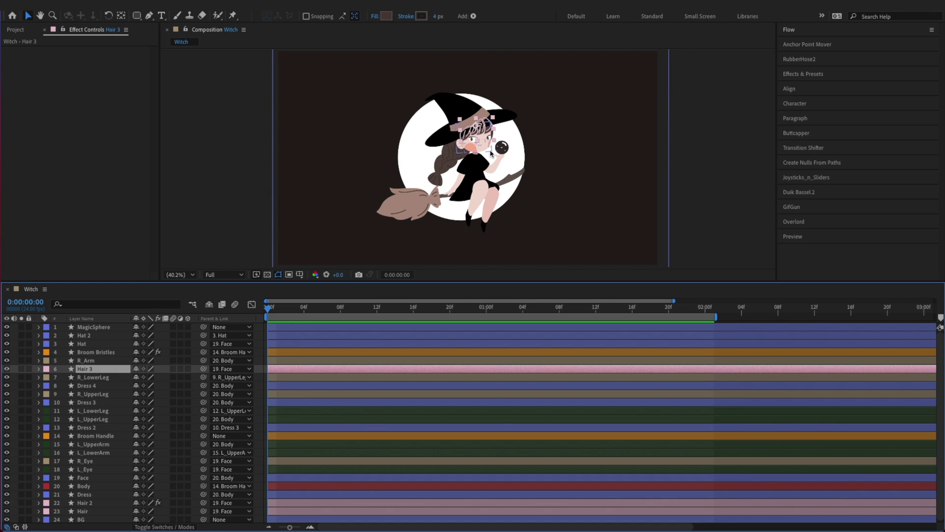
# Frame the witch's head and expand Hair 3 > Contents > Group 1 > Transform.
pyautogui.scroll(3, 491, 153)
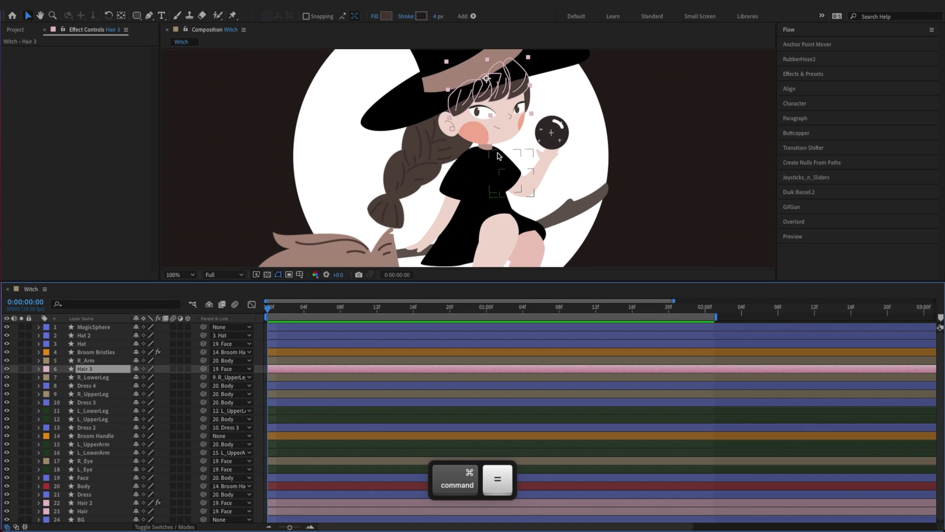
pyautogui.moveTo(498, 148); pyautogui.dragTo(444, 184)
pyautogui.click(39, 369)
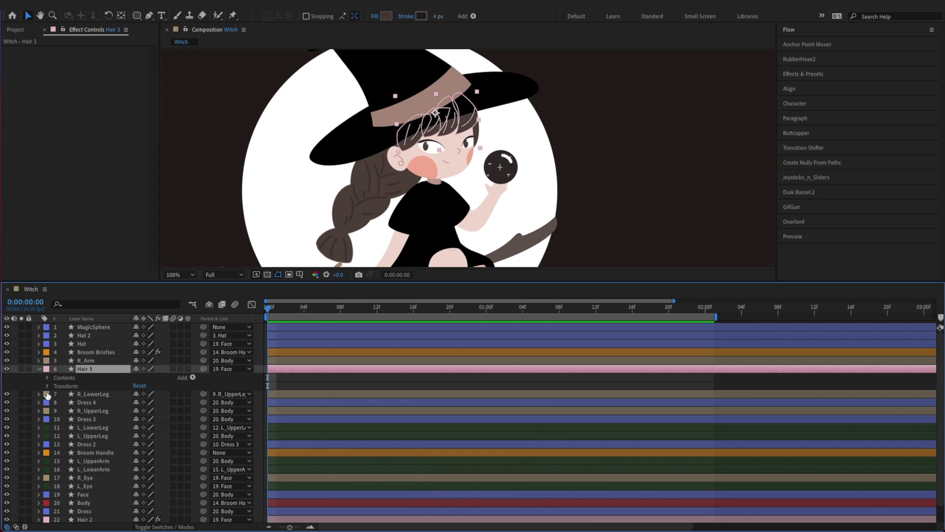
pyautogui.click(47, 378)
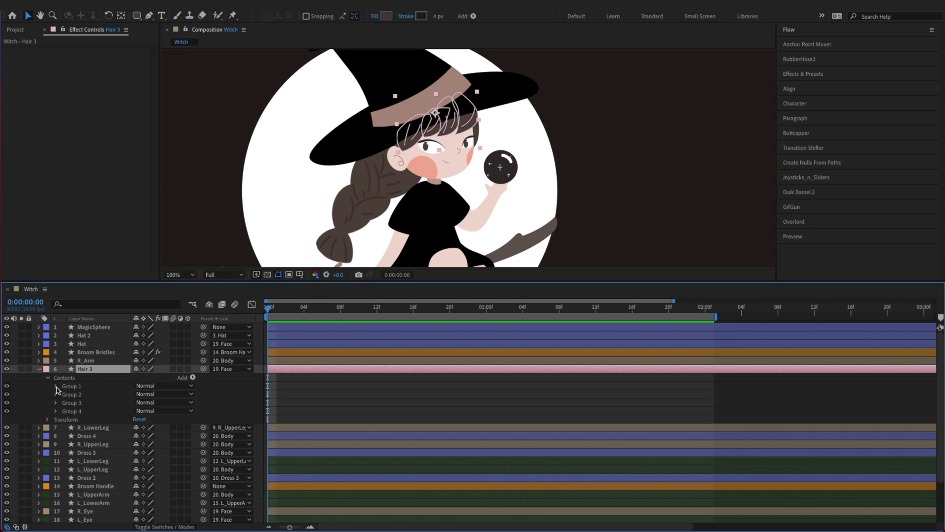
pyautogui.click(56, 387)
pyautogui.click(63, 412)
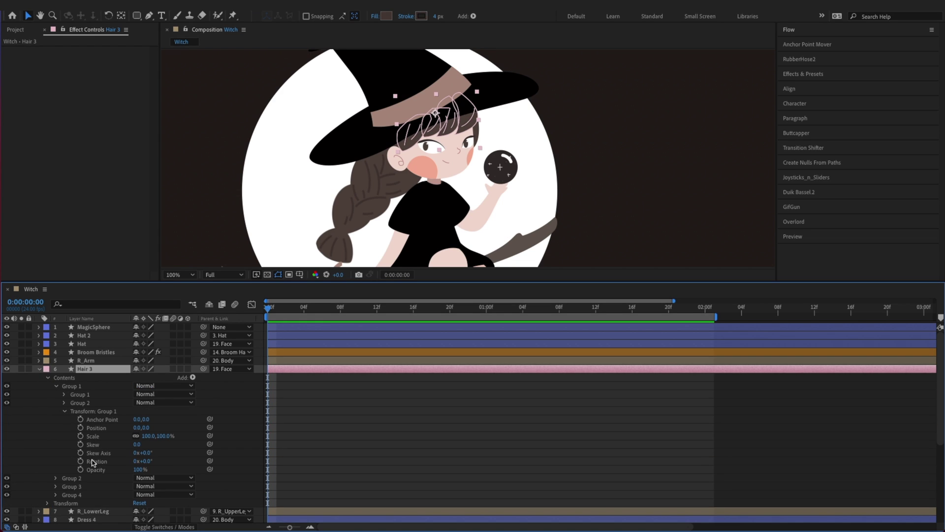
# Move Hair 3 Group 1's anchor point up to the top of the hair.
pyautogui.click(71, 386)
pyautogui.press('y')
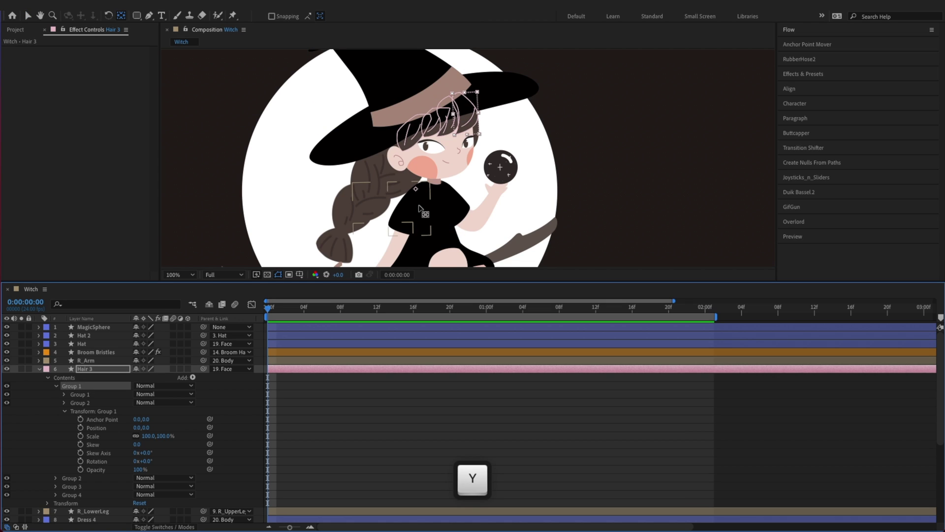
pyautogui.moveTo(416, 190); pyautogui.dragTo(461, 129)
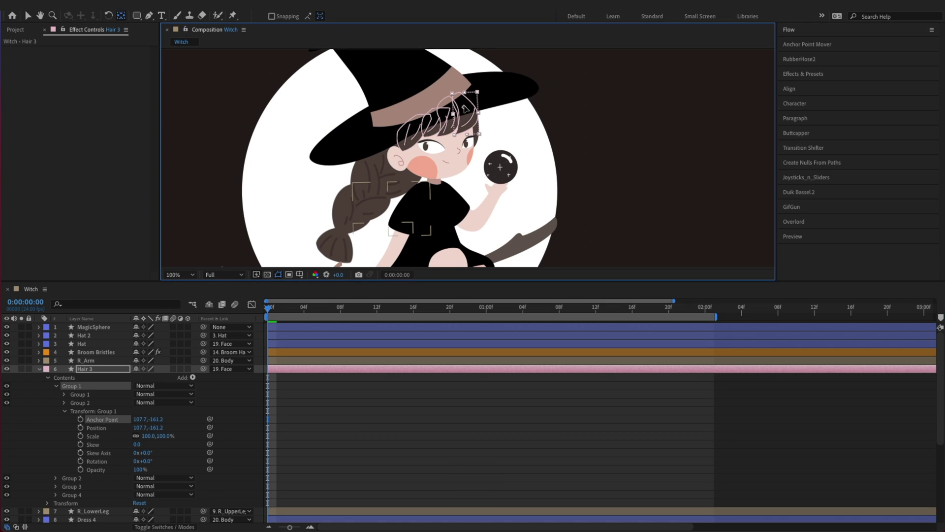
# Select Hair 3's Groups 3, 2 and 4 in turn, ending on Group 2.
pyautogui.click(90, 486)
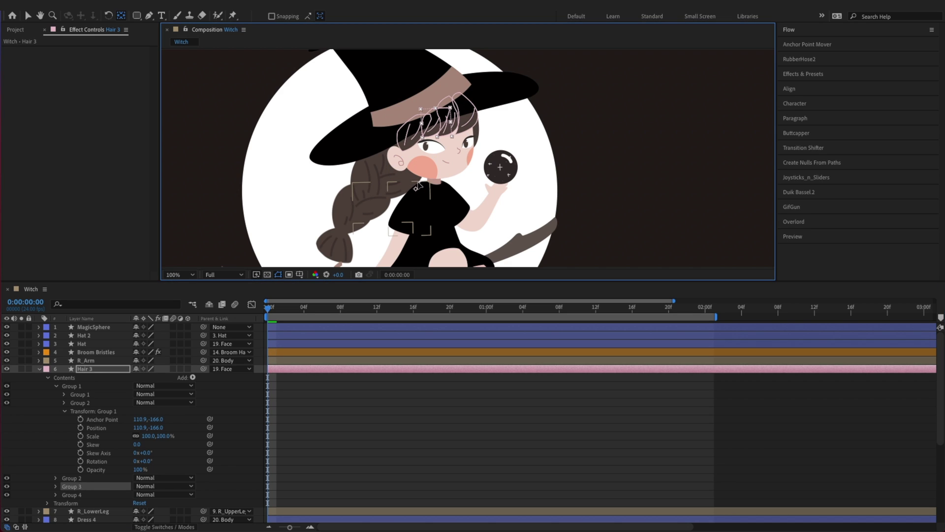
pyautogui.click(75, 480)
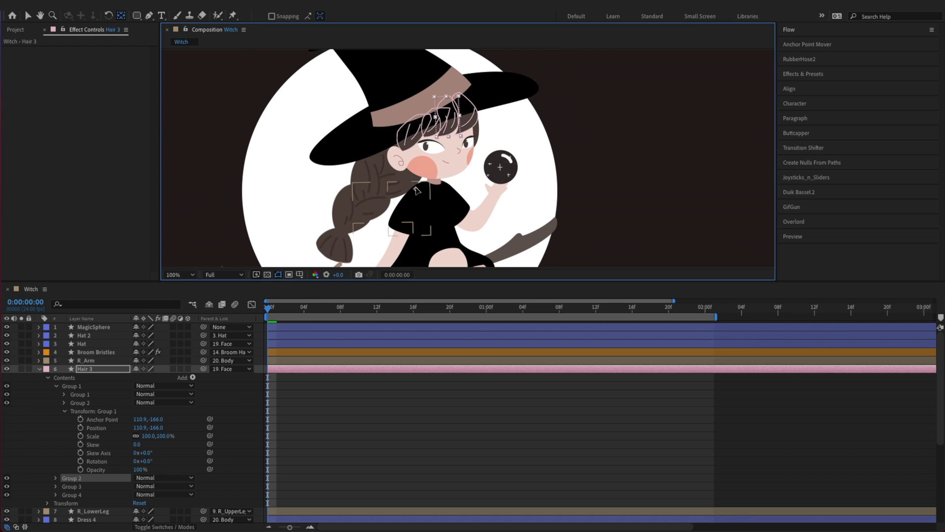
pyautogui.click(76, 495)
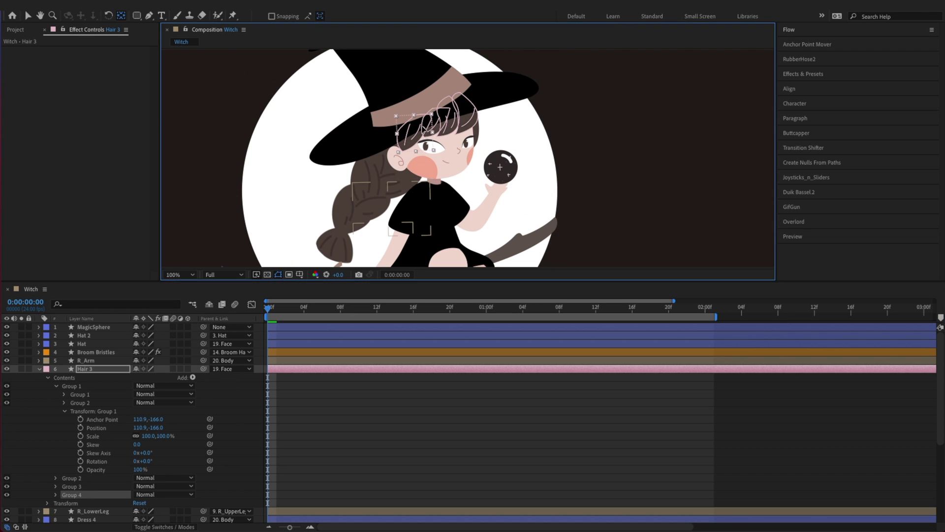
pyautogui.click(98, 478)
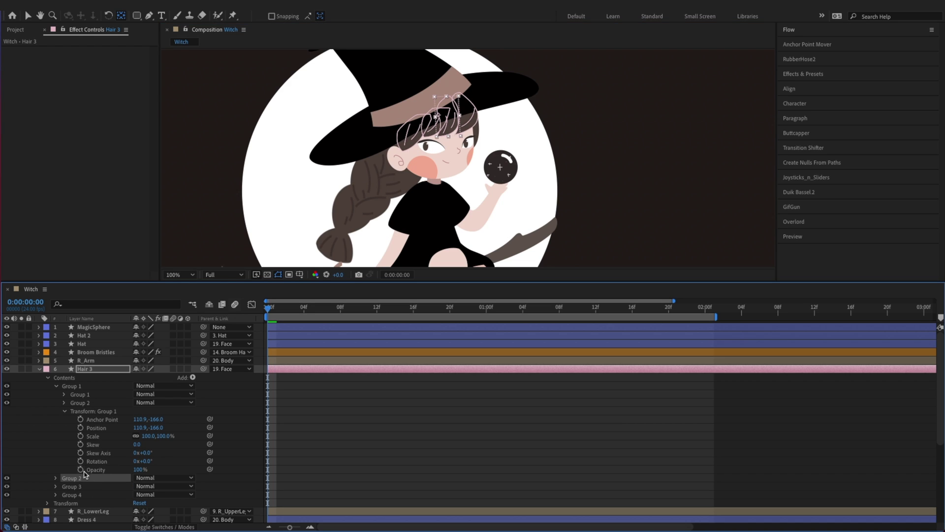
# Keyframe Group 1's Rotation at 0:00 and set it to 3° at 1:00.
pyautogui.click(94, 461)
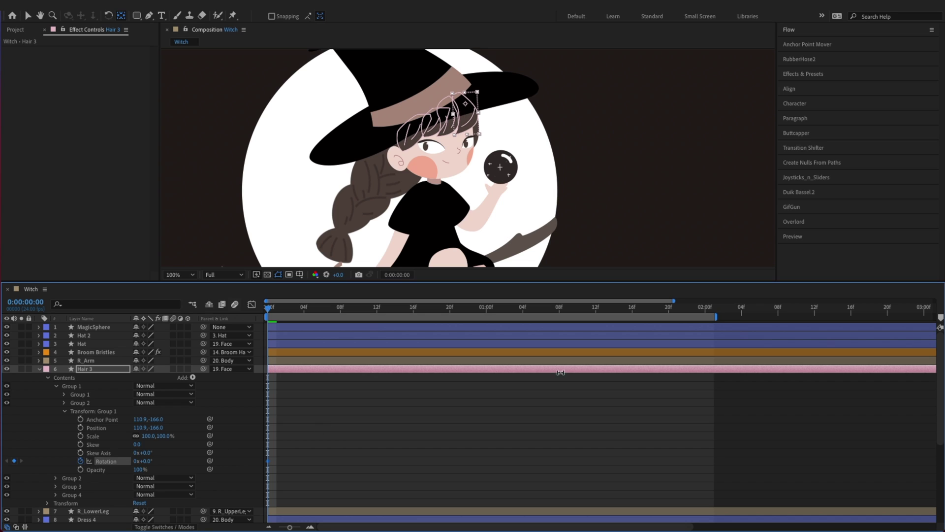
pyautogui.click(703, 308)
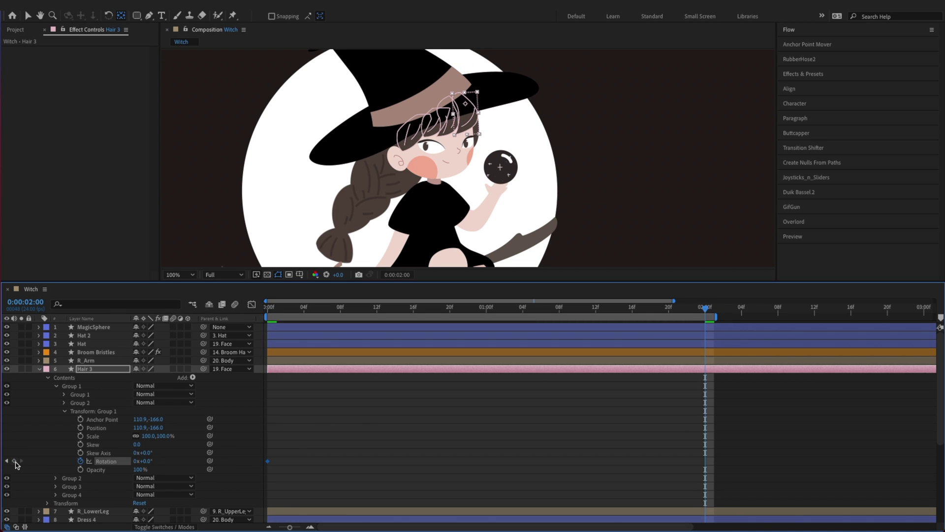
pyautogui.click(480, 313)
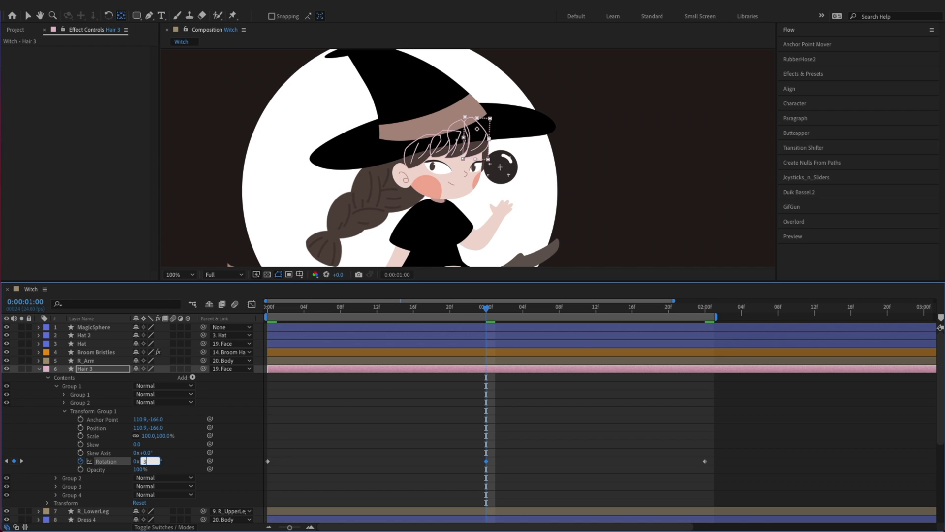
pyautogui.write('3')
pyautogui.press('Return')
pyautogui.press('Home')
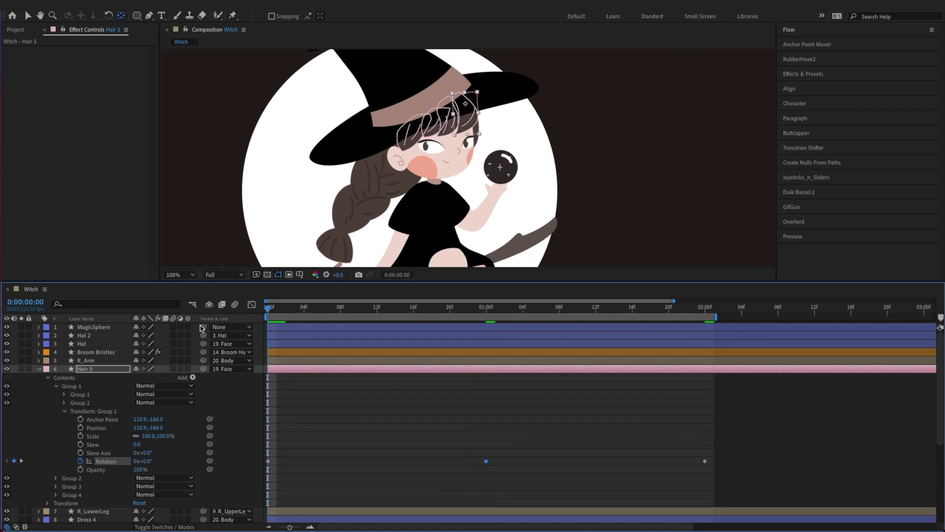
pyautogui.write('2')
# Copy the first Rotation keyframe to 2:00, apply Easy Ease, and save.
pyautogui.moveTo(298, 433); pyautogui.dragTo(253, 476)
pyautogui.press('super+c')
pyautogui.click(702, 312)
pyautogui.press('super+v')
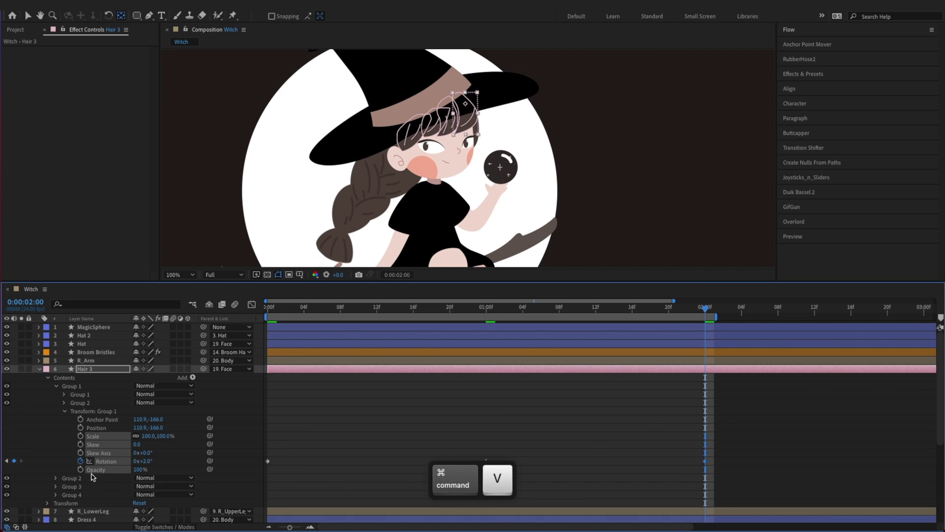
pyautogui.press('F9')
pyautogui.click(418, 426)
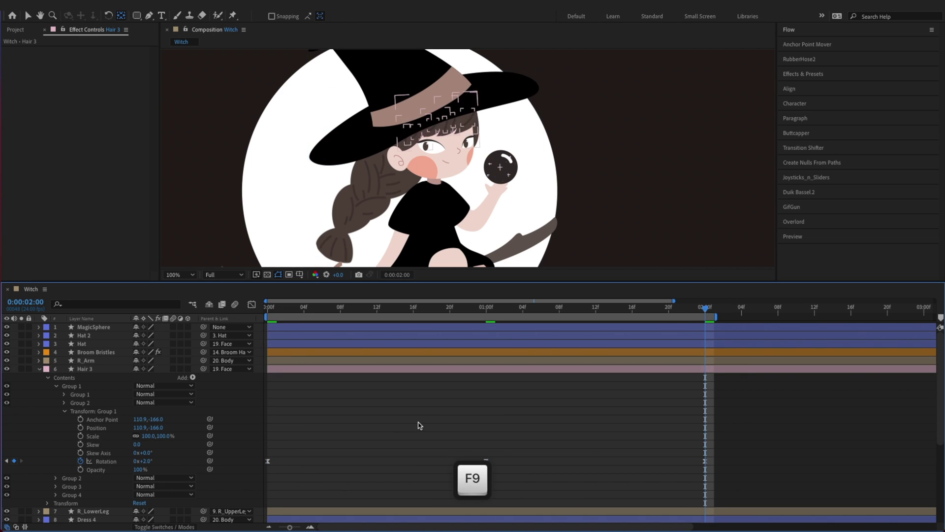
pyautogui.press('super+s')
# Add a loopIn() expression to Group 1's Rotation and nudge its keyframes two frames later.
pyautogui.keyDown('alt'); pyautogui.click(80, 461); pyautogui.keyUp('alt')
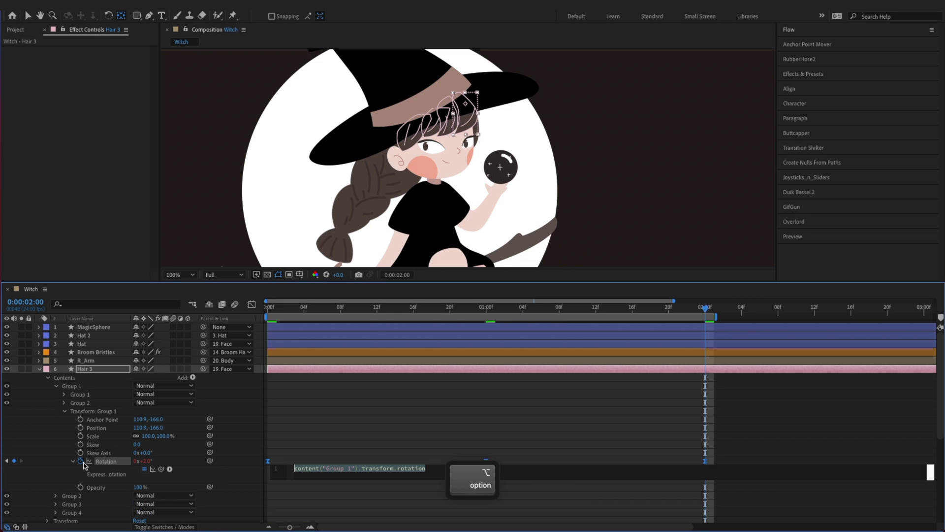
pyautogui.write('loop')
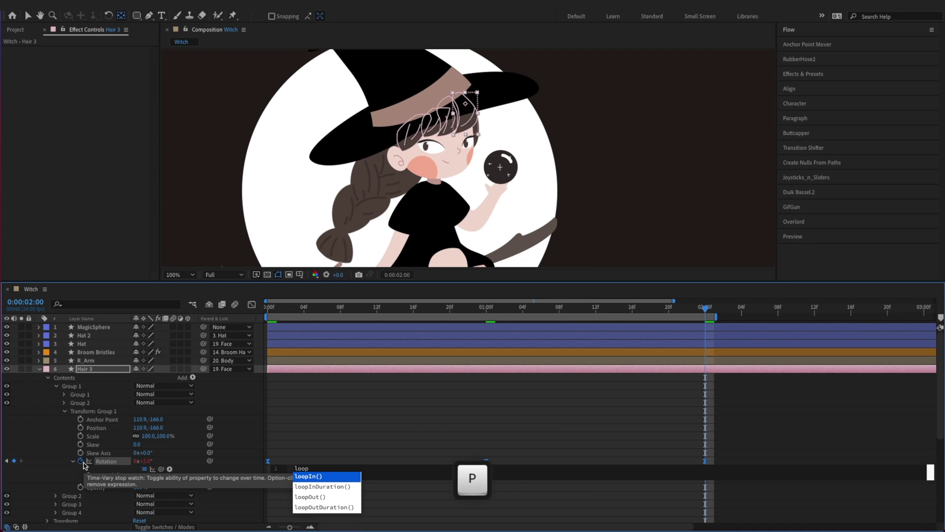
pyautogui.press('Return')
pyautogui.press('KP_Enter')
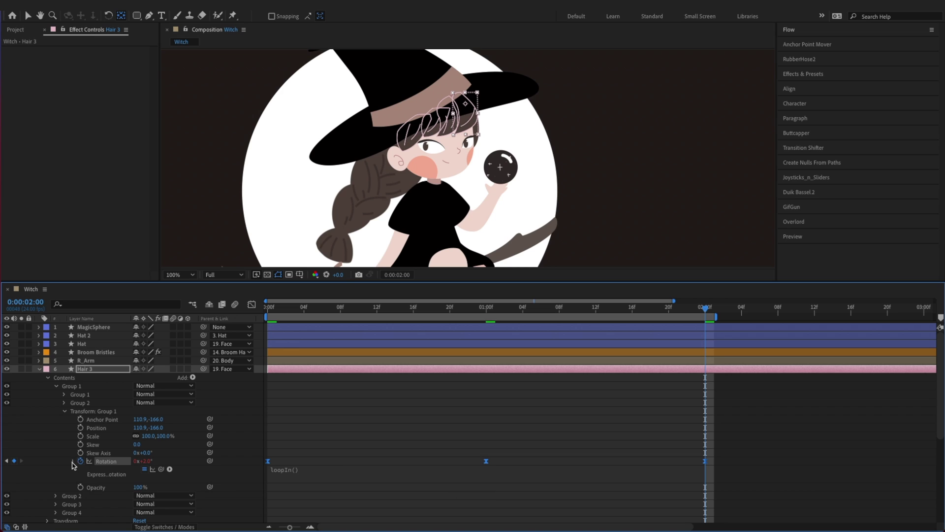
pyautogui.click(72, 463)
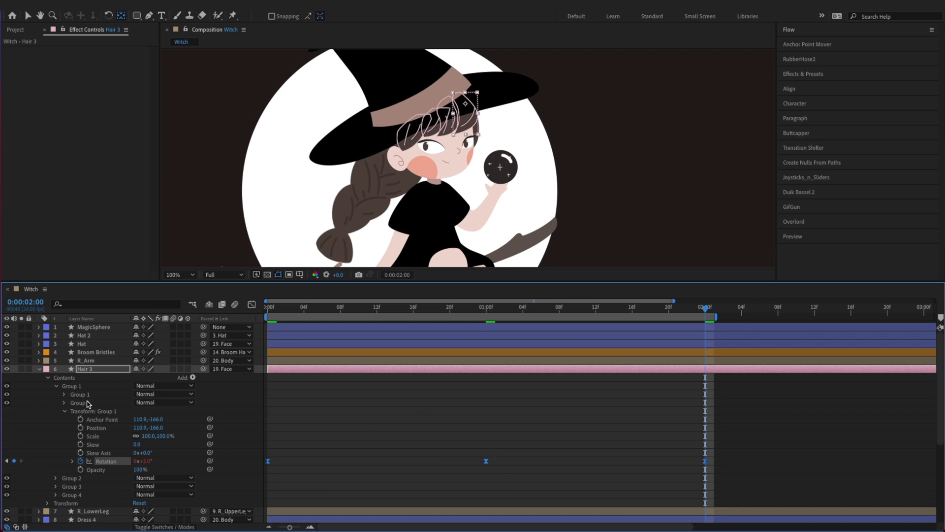
pyautogui.hotkey('alt', 'w')
pyautogui.press('super+s')
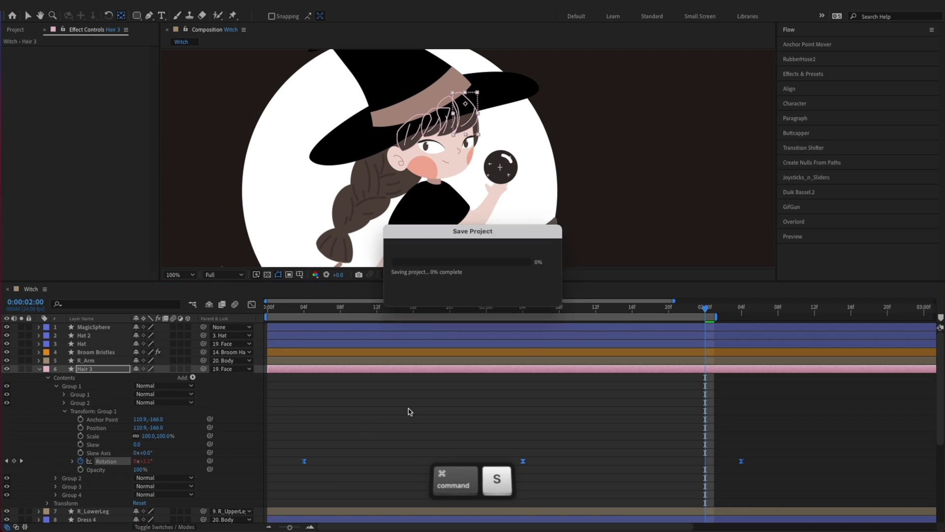
pyautogui.hotkey('alt', 'w')
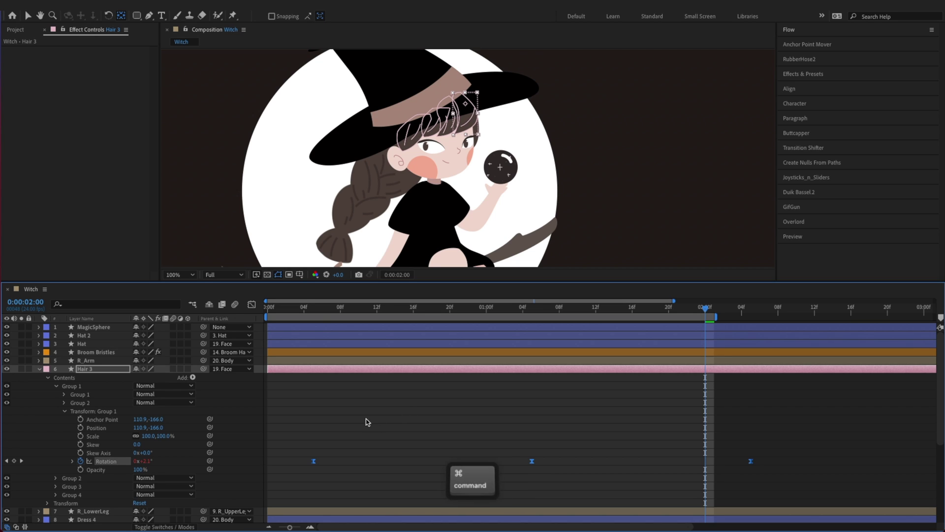
# Paste the Rotation keyframes onto Group 2, shifted two frames earlier.
pyautogui.press('super+c')
pyautogui.click(313, 309)
pyautogui.click(55, 478)
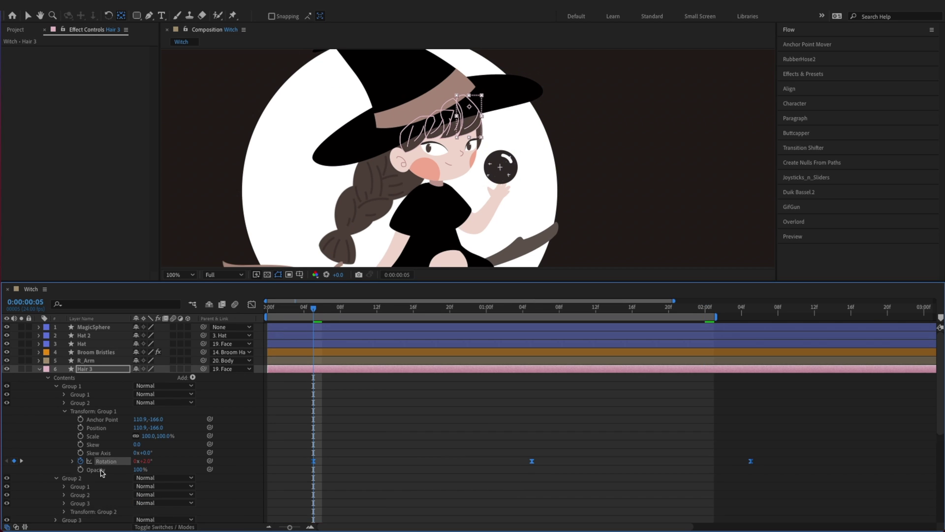
pyautogui.scroll(-5, 113, 468)
pyautogui.click(65, 411)
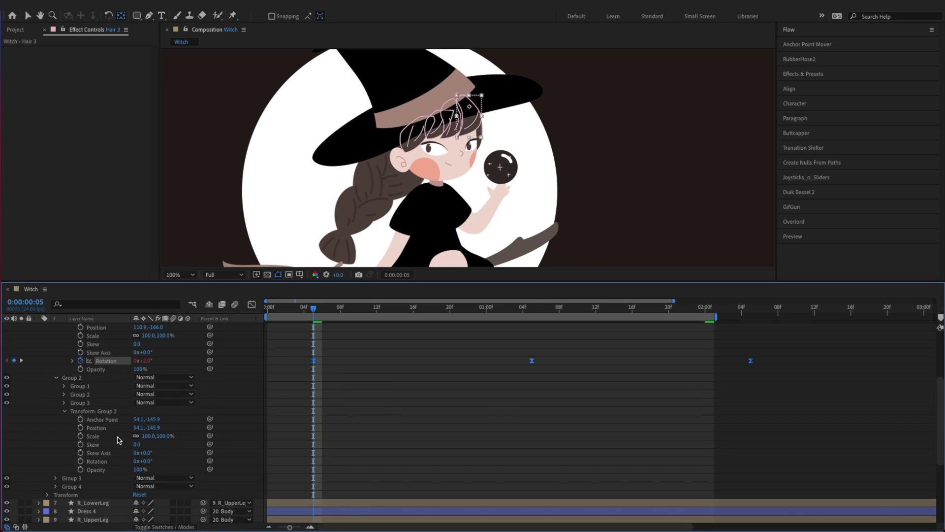
pyautogui.click(80, 460)
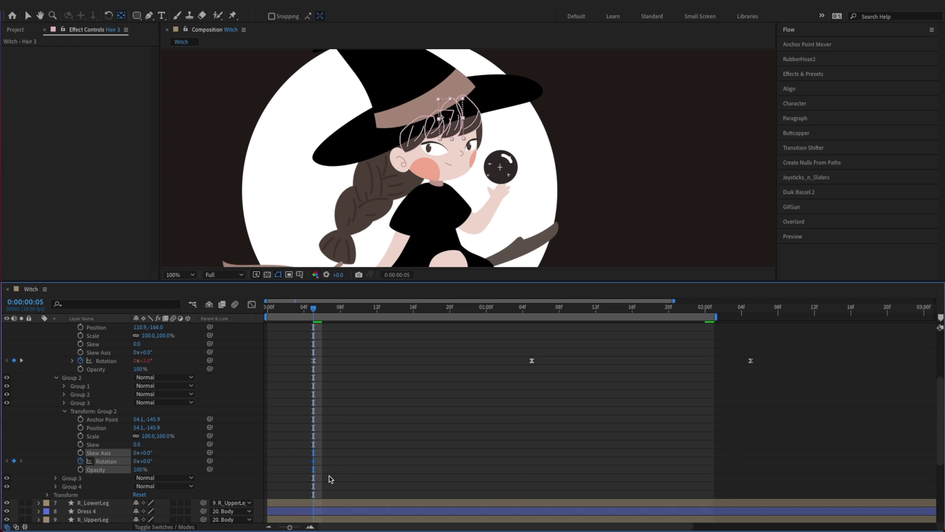
pyautogui.press('super+v')
pyautogui.hotkey('alt', 'q')
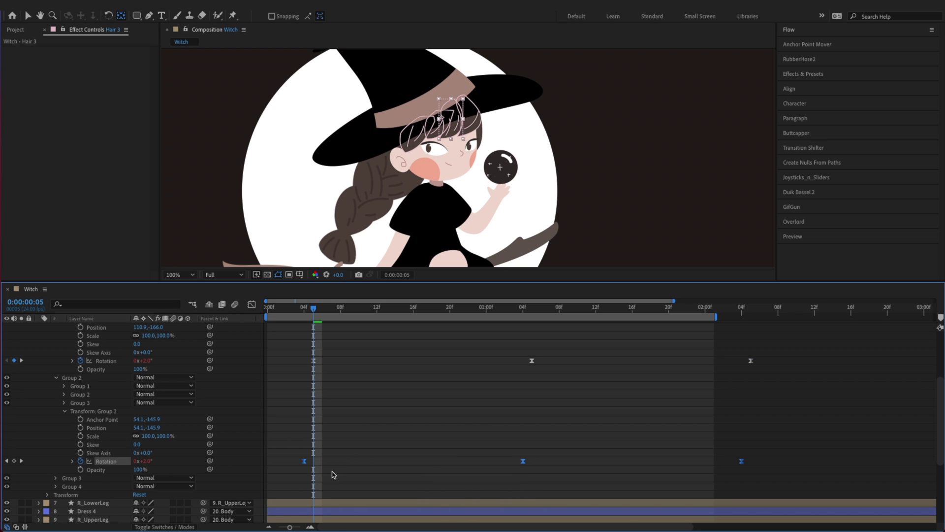
pyautogui.hotkey('alt', 'q')
# Paste the Rotation keyframes onto Group 3, shifted one frame earlier.
pyautogui.click(56, 478)
pyautogui.scroll(-3, 99, 468)
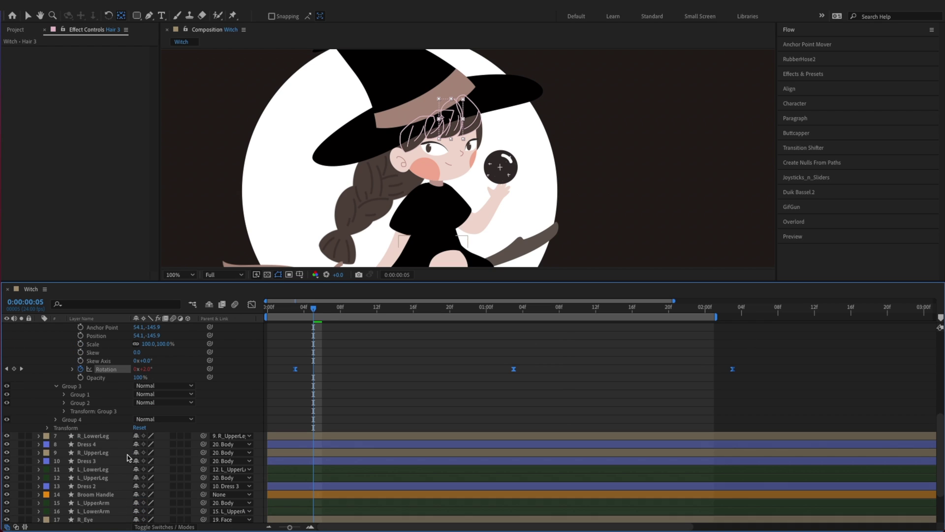
pyautogui.click(65, 412)
pyautogui.click(81, 469)
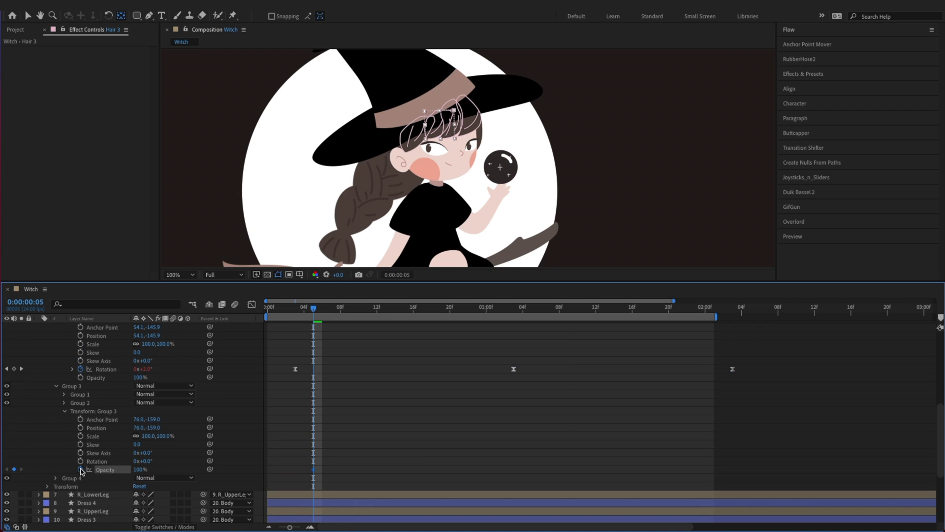
pyautogui.press('super+v')
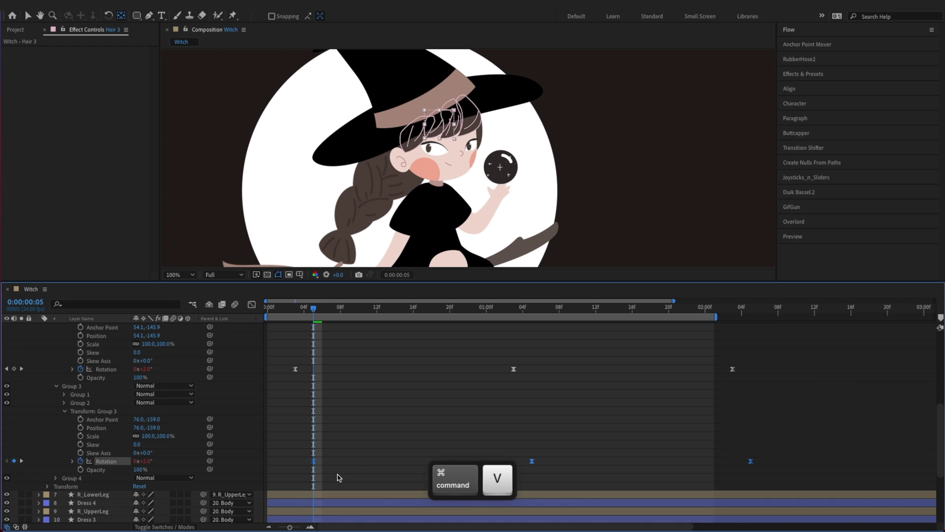
pyautogui.hotkey('alt', 'q')
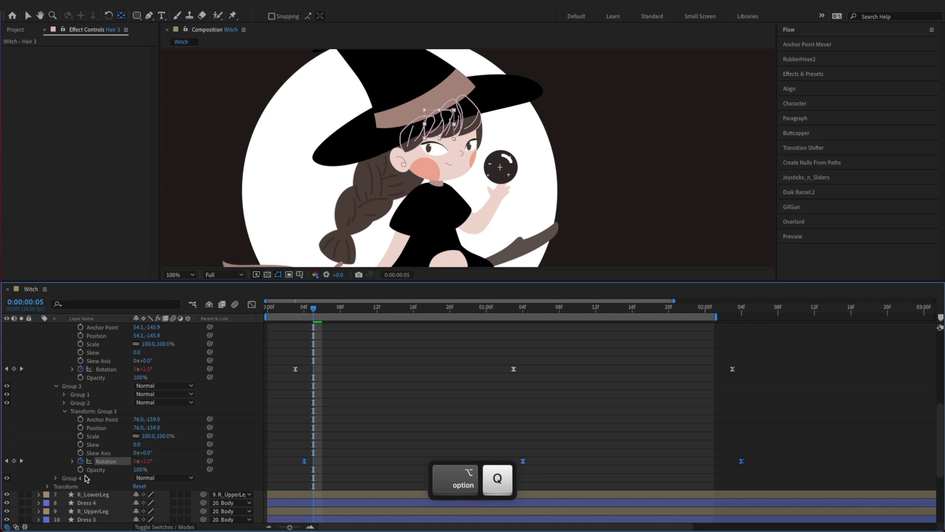
# Paste the Rotation keyframes onto Group 4 one frame later, save, and preview.
pyautogui.click(55, 477)
pyautogui.scroll(-3, 154, 463)
pyautogui.click(64, 419)
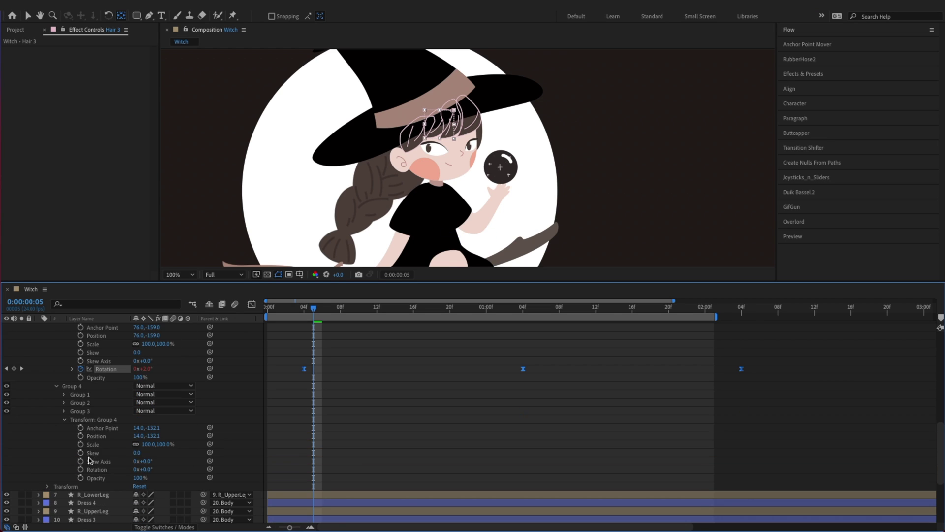
pyautogui.click(81, 469)
pyautogui.moveTo(351, 432); pyautogui.dragTo(288, 492)
pyautogui.press('super+v')
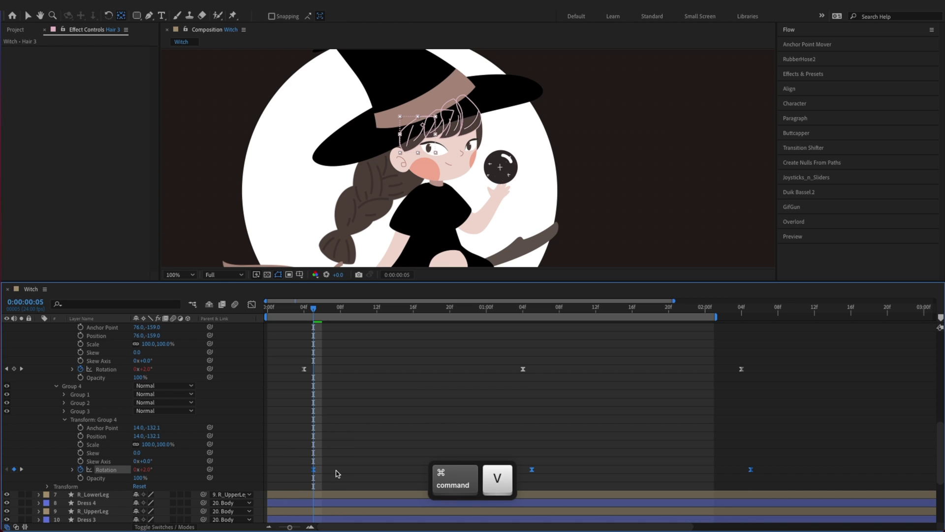
pyautogui.hotkey('alt', 'w')
pyautogui.hotkey('alt', 'w')
pyautogui.press('super+s')
pyautogui.press('space')
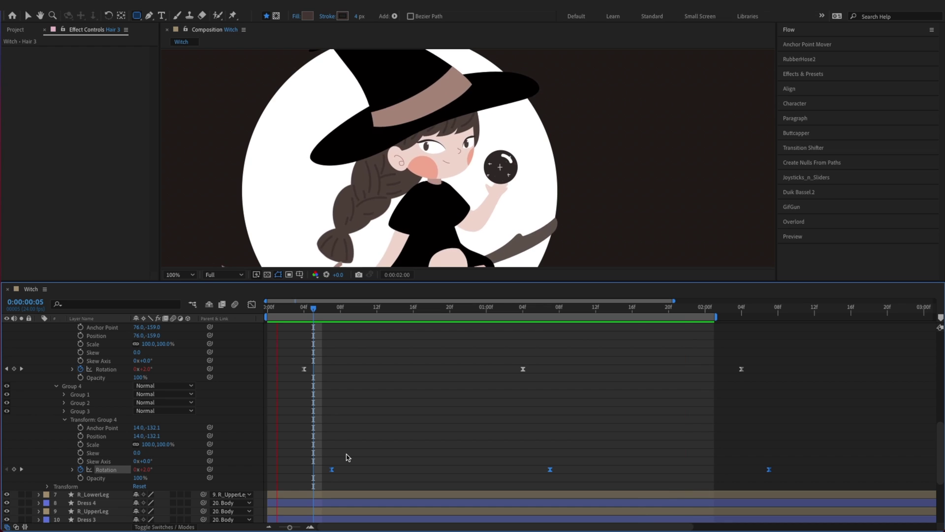
# Stop the preview and scrub through the timeline to check the hair swing.
pyautogui.press('space')
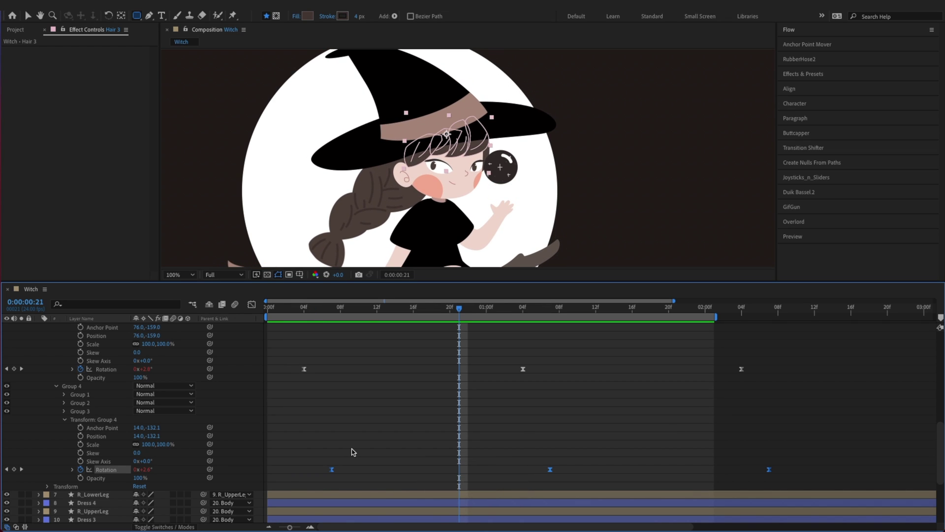
pyautogui.scroll(8, 353, 452)
pyautogui.scroll(4, 352, 453)
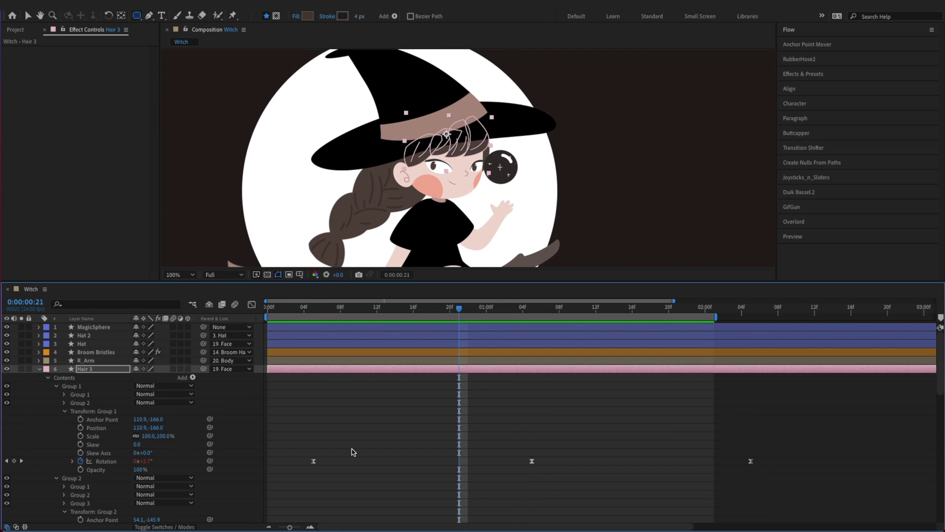
pyautogui.click(320, 435)
pyautogui.moveTo(317, 310); pyautogui.dragTo(530, 326)
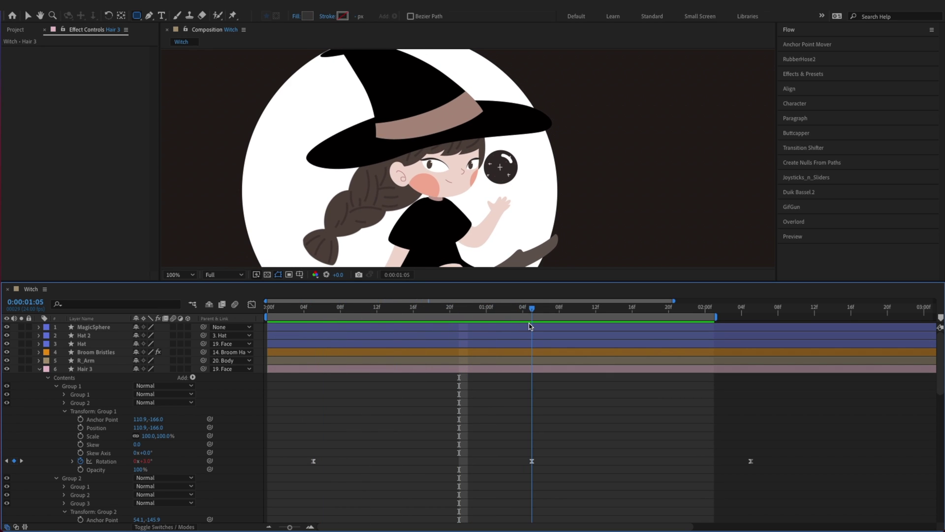
# Set Group 1's Rotation to -2° at 5f and at 2:05.
pyautogui.press('j')
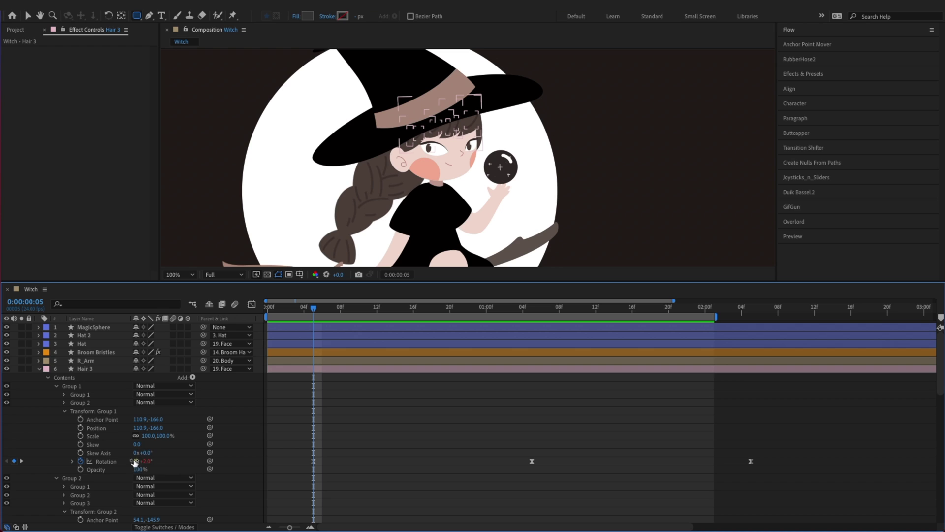
pyautogui.moveTo(157, 477)
pyautogui.press('Return')
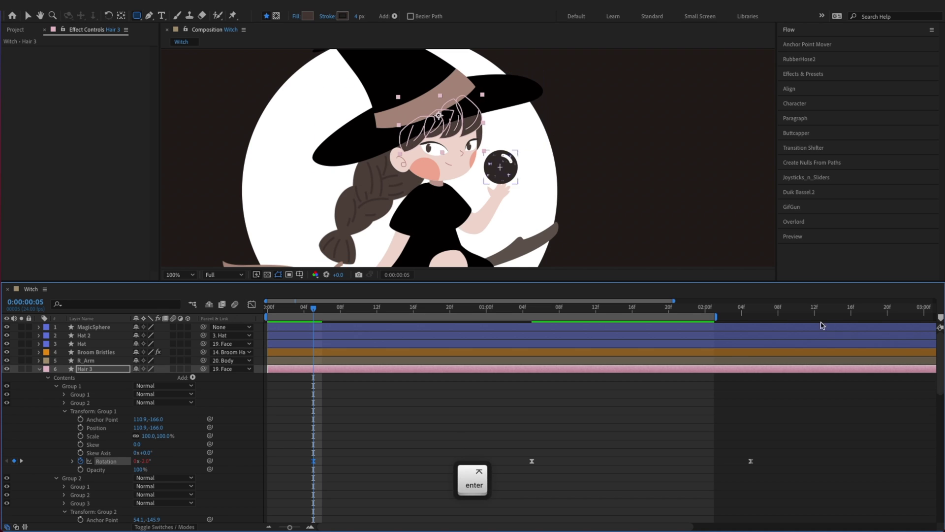
pyautogui.click(746, 311)
pyautogui.press('super+v')
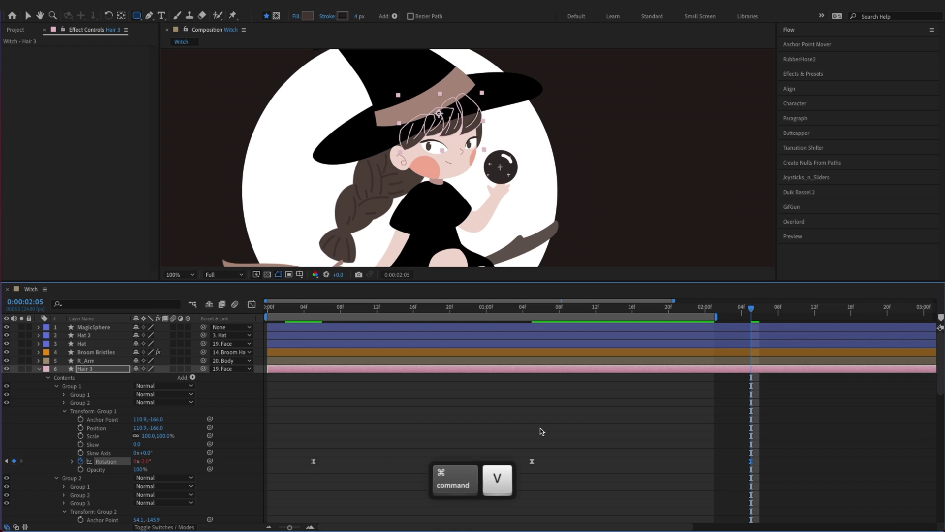
pyautogui.scroll(-3, 277, 493)
pyautogui.click(314, 308)
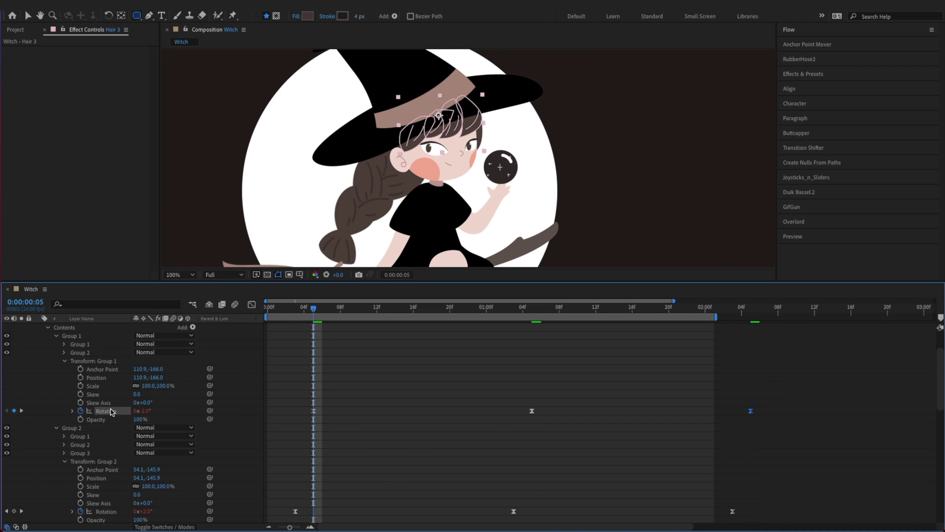
# Copy the Rotation keyframes and show only Hair 3's animated properties, picking Group 2's Rotation.
pyautogui.press('super+c')
pyautogui.scroll(3, 118, 394)
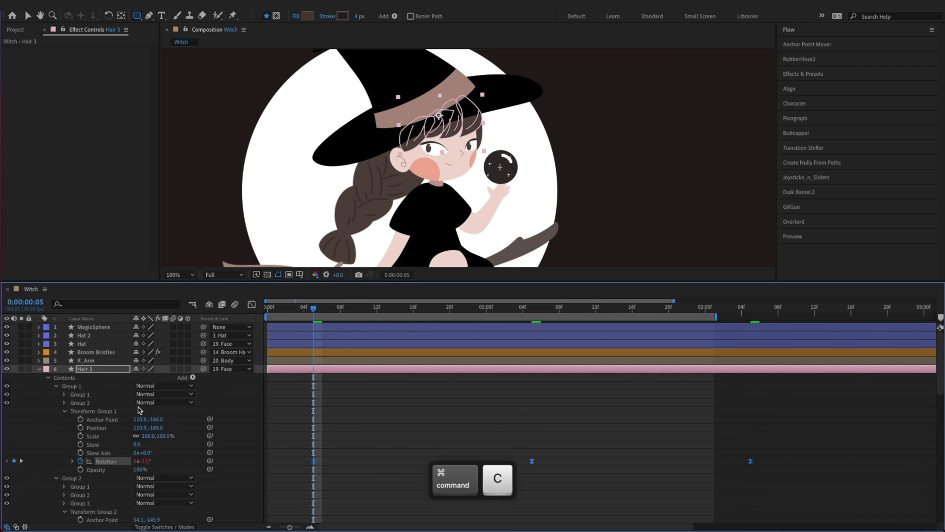
pyautogui.click(116, 370)
pyautogui.press('u')
pyautogui.click(404, 389)
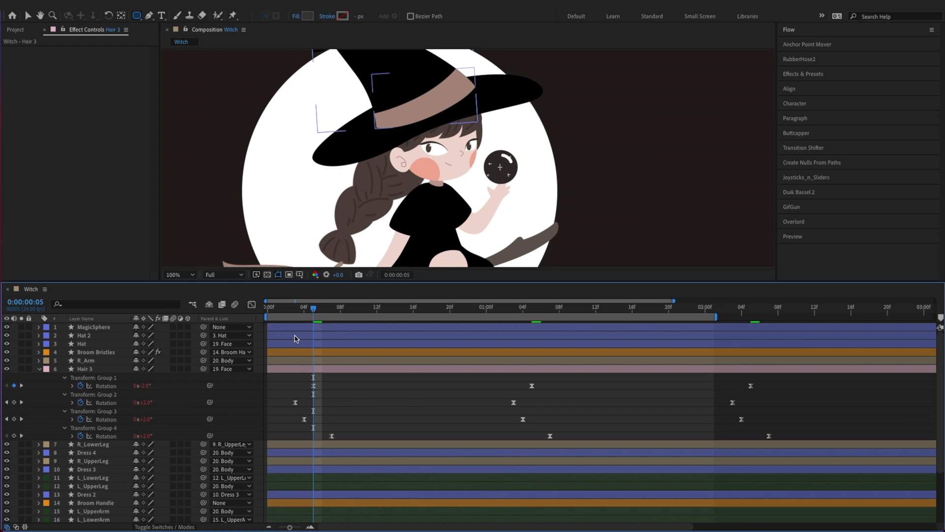
# Paste the Rotation keyframes into Groups 2, 3 and 4 at frame 3, Group 4 one frame earlier.
pyautogui.press('j')
pyautogui.press('j')
pyautogui.click(295, 402)
pyautogui.press('super+v')
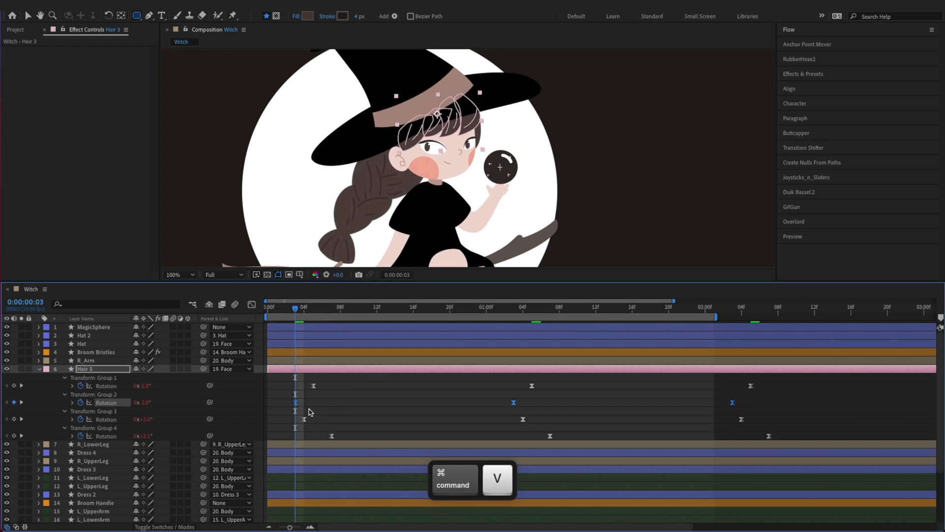
pyautogui.press('x')
pyautogui.press('super+v')
pyautogui.press('x')
pyautogui.press('x')
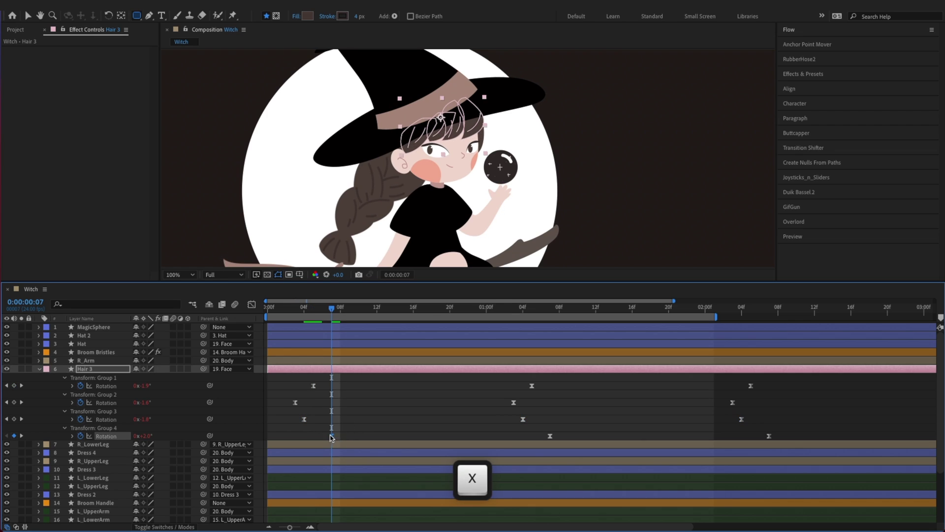
pyautogui.press('super+v')
pyautogui.hotkey('alt', 'q')
# Save the project and preview the swaying hair.
pyautogui.press('super+s')
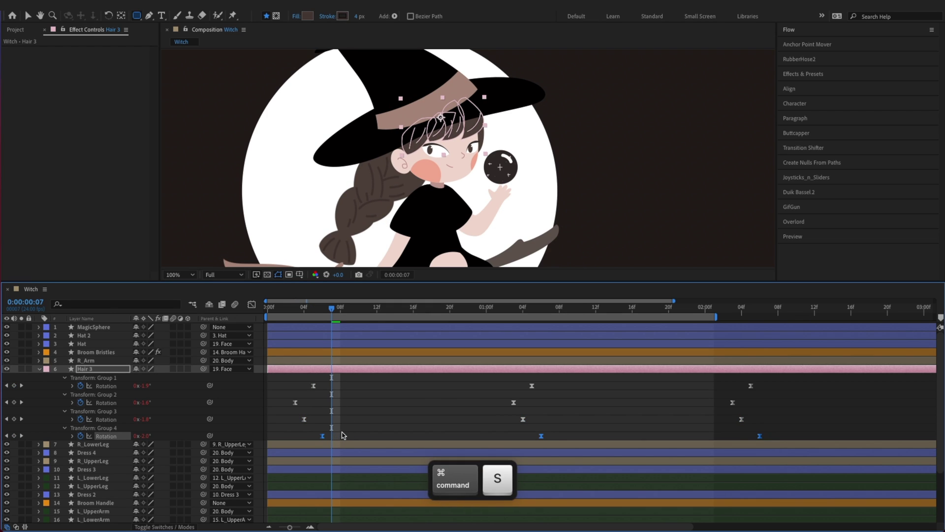
pyautogui.press('space')
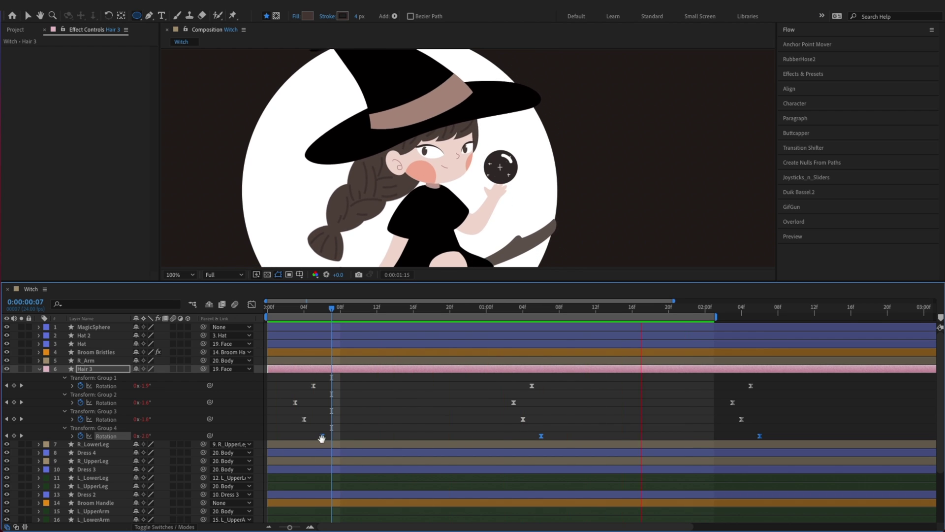
pyautogui.press('space')
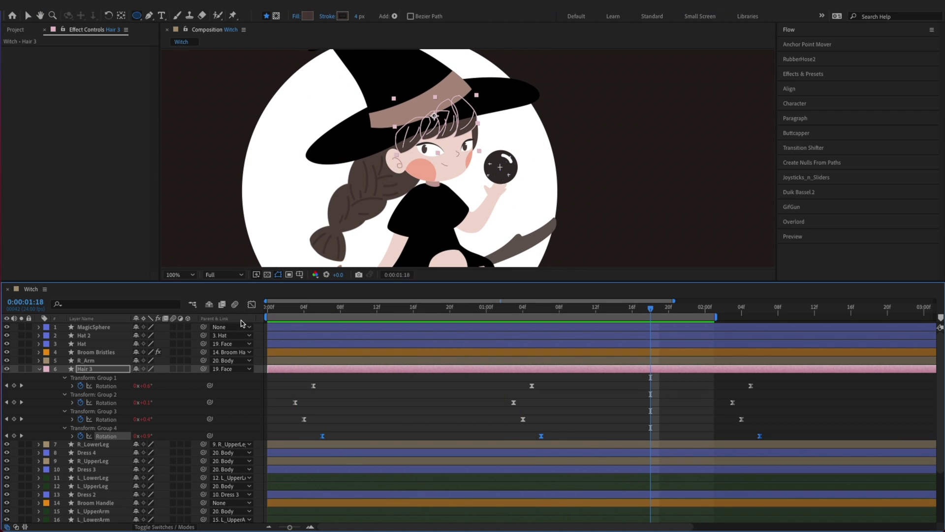
# In the Graph Editor, ease Group 4's Rotation keys and raise its swing to about 0–5°.
pyautogui.click(251, 304)
pyautogui.click(106, 436)
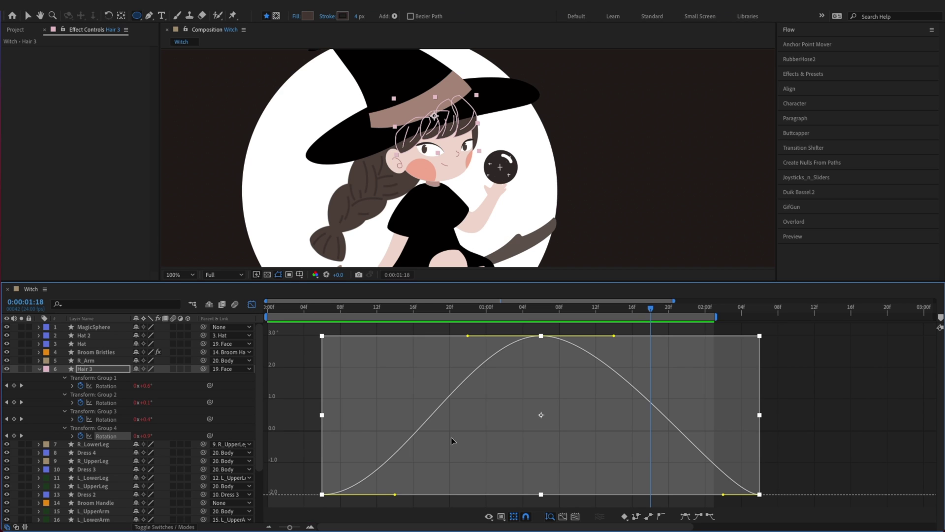
pyautogui.press('F9')
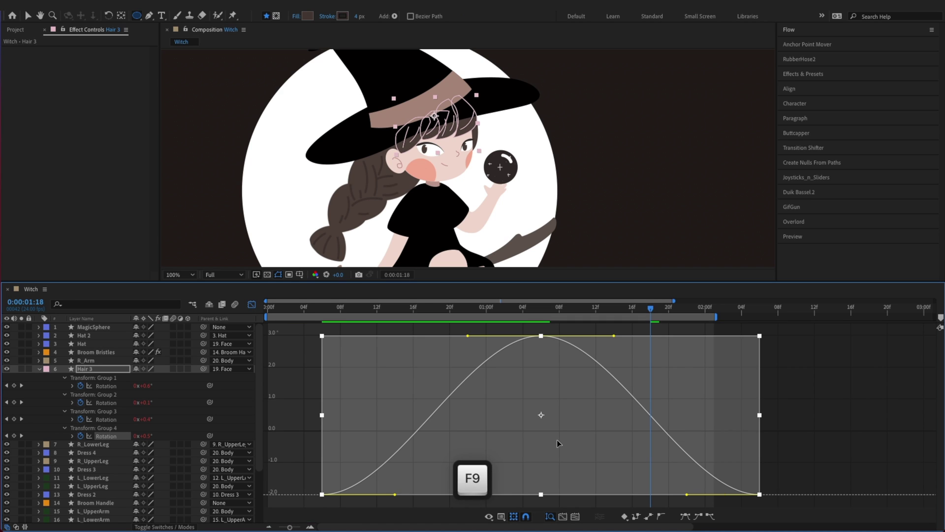
pyautogui.moveTo(561, 436); pyautogui.dragTo(566, 363)
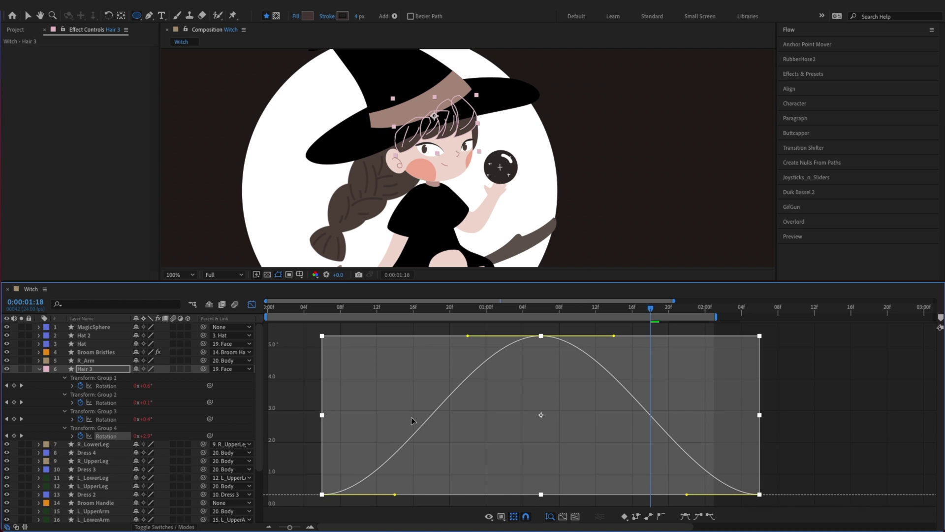
pyautogui.press('super+s')
# Easy Ease the Rotation keyframes of Groups 3, 2 and 1, collapse Hair 3, and save.
pyautogui.click(251, 305)
pyautogui.click(108, 420)
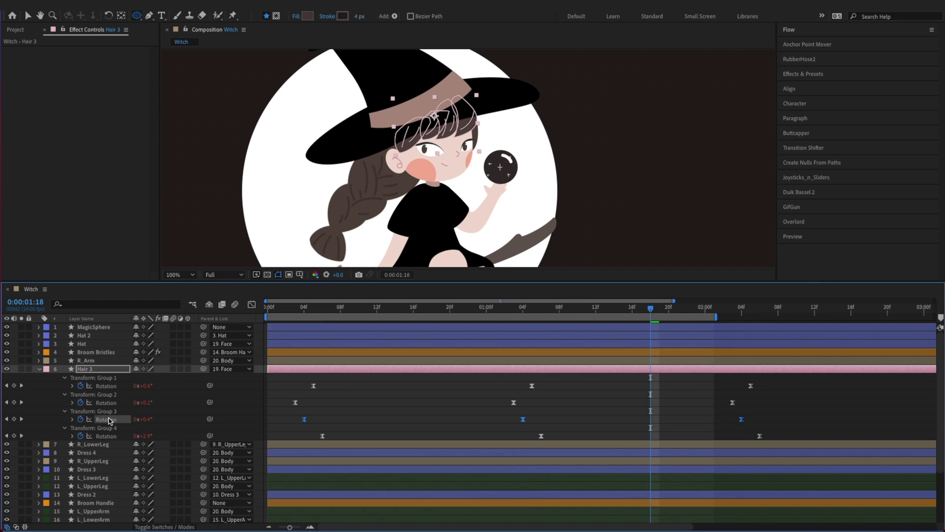
pyautogui.press('F9')
pyautogui.click(107, 402)
pyautogui.press('F9')
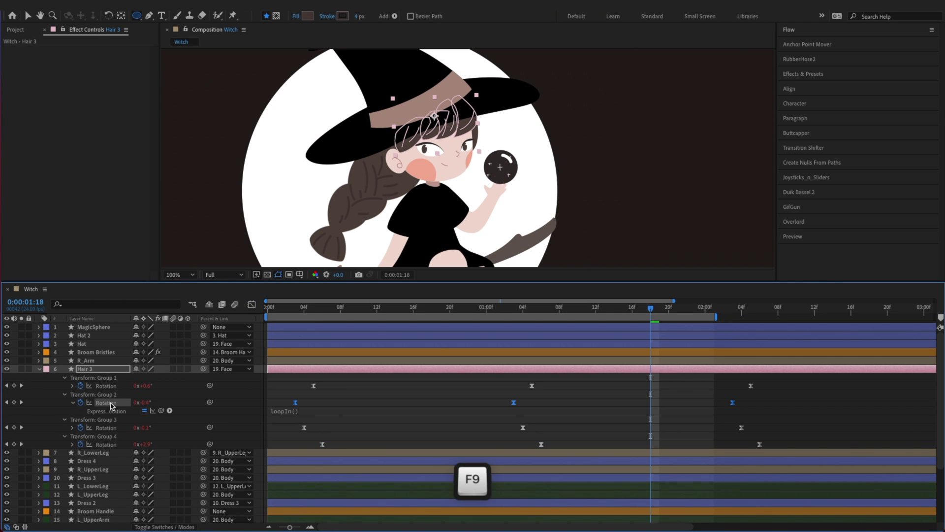
pyautogui.click(111, 389)
pyautogui.press('F9')
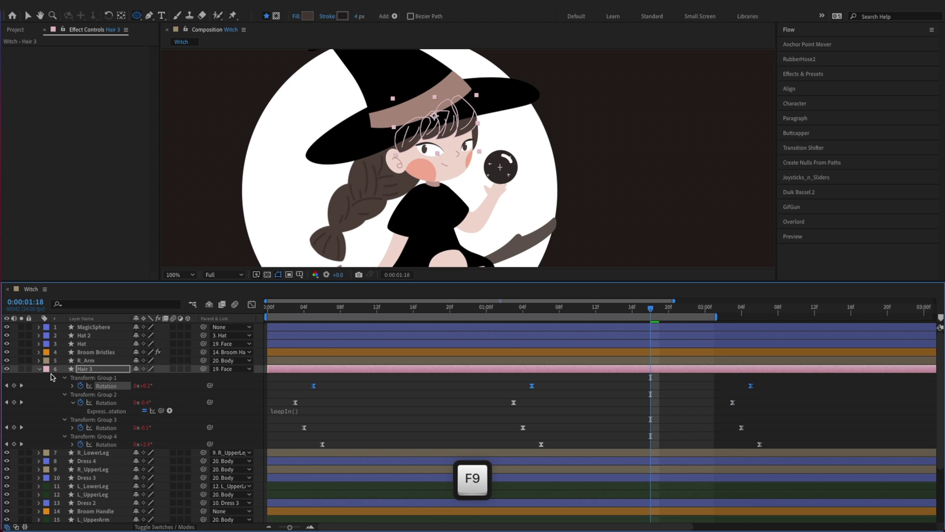
pyautogui.click(40, 369)
pyautogui.press('super+s')
# Select the MagicSphere layer and play back the Witch animation.
pyautogui.click(261, 419)
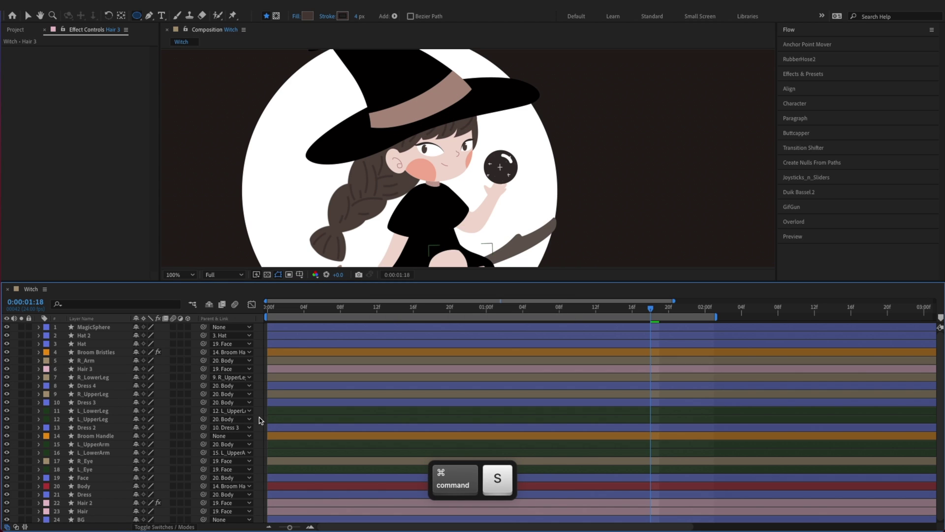
pyautogui.click(329, 329)
pyautogui.press('space')
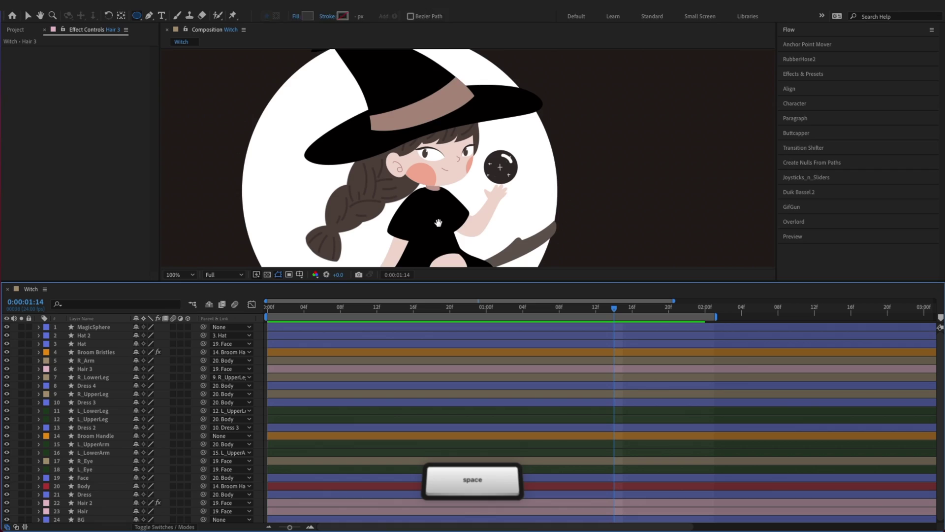
# Copy the Face layer's Rotation keyframes.
pyautogui.press('super+s')
pyautogui.press('v')
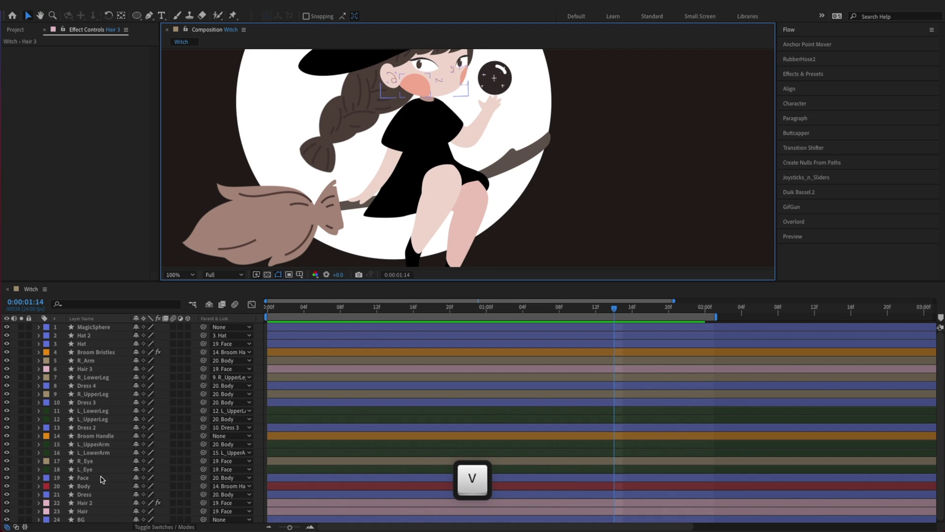
pyautogui.click(123, 478)
pyautogui.press('u')
pyautogui.click(111, 494)
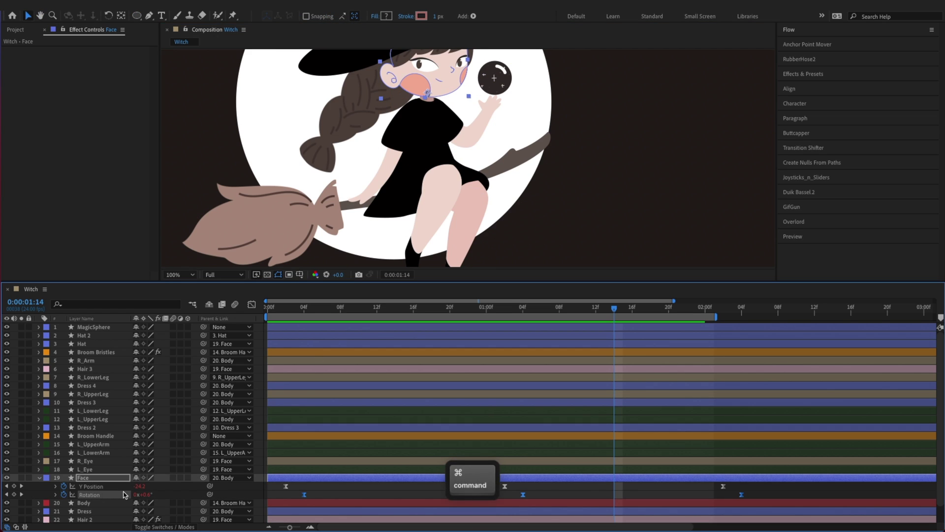
pyautogui.press('super+c')
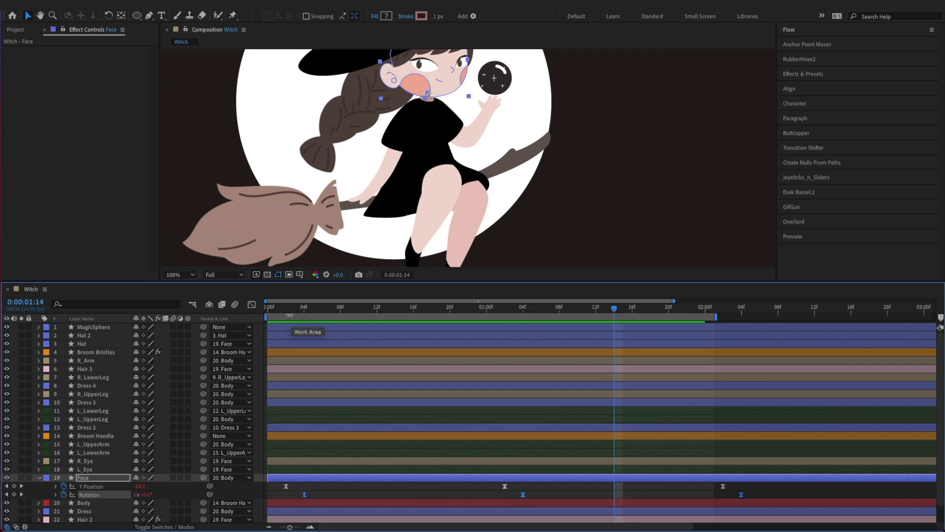
# Paste the Face rotation onto Dress 4 at frame 3 and Dress 3 at frame 7, then save.
pyautogui.press('Home')
pyautogui.click(87, 385)
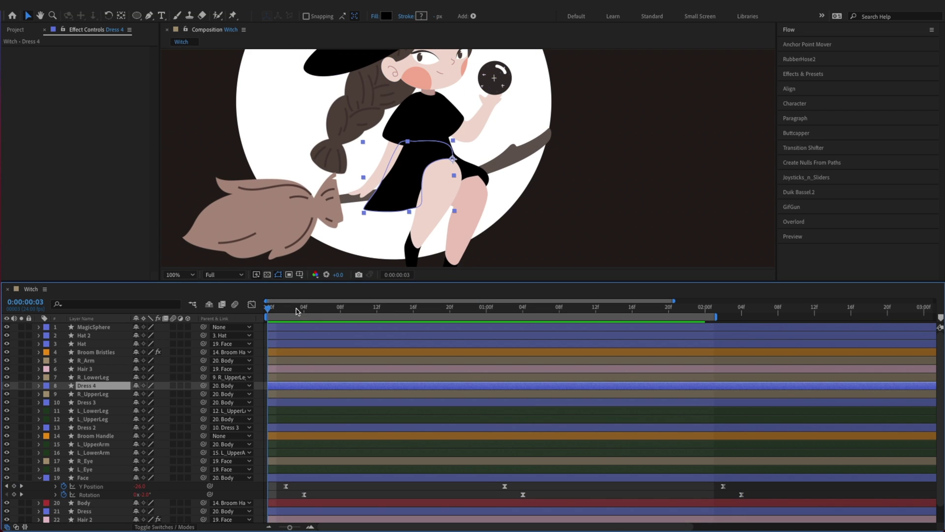
pyautogui.moveTo(296, 311); pyautogui.dragTo(269, 315)
pyautogui.press('pagedown')
pyautogui.press('pagedown')
pyautogui.press('pagedown')
pyautogui.press('super+v')
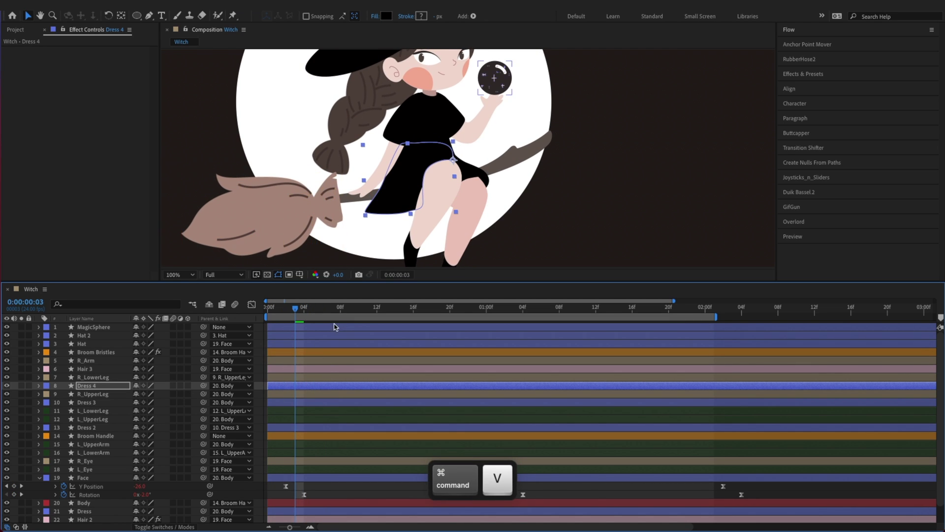
pyautogui.press('pagedown')
pyautogui.press('pagedown')
pyautogui.press('pagedown')
pyautogui.press('pagedown')
pyautogui.click(99, 404)
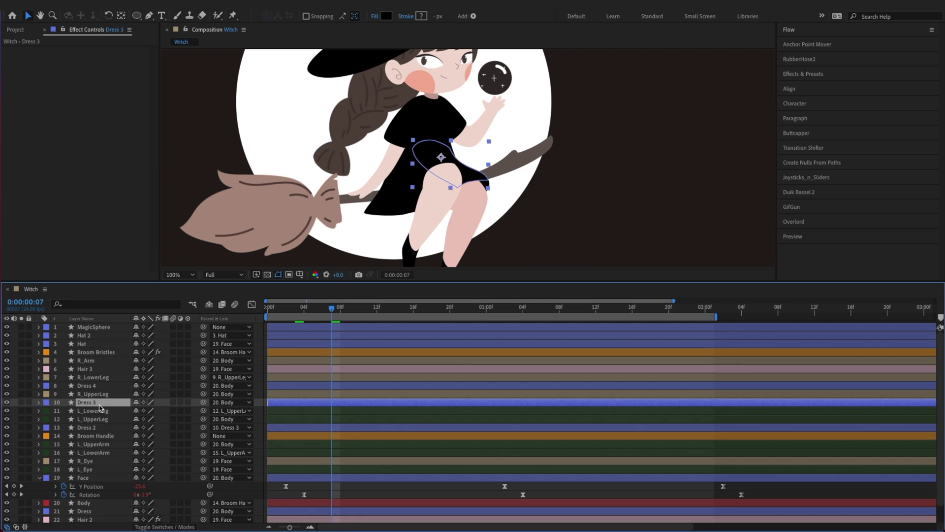
pyautogui.press('super+v')
pyautogui.press('super+s')
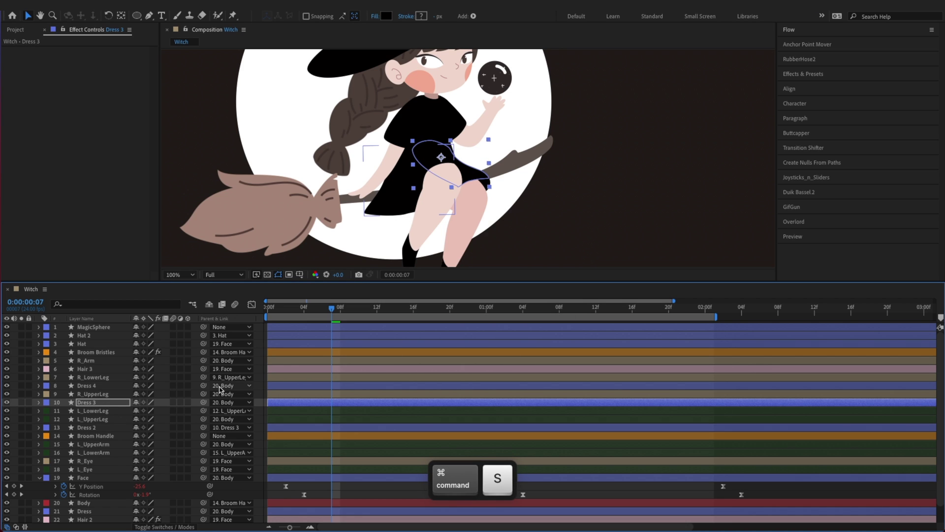
# Shift Dress 3's Rotation keyframes about two frames later.
pyautogui.press('u')
pyautogui.click(91, 385)
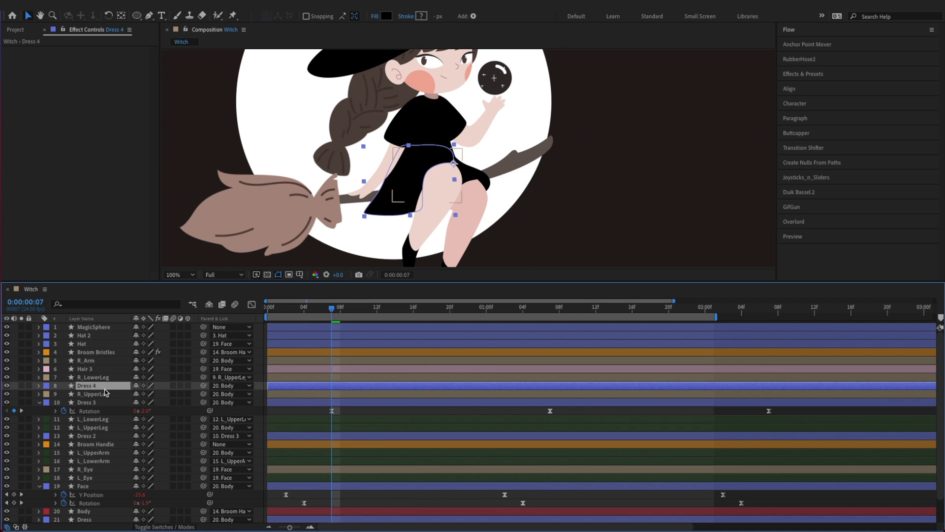
pyautogui.press('u')
pyautogui.press('super+s')
pyautogui.click(109, 419)
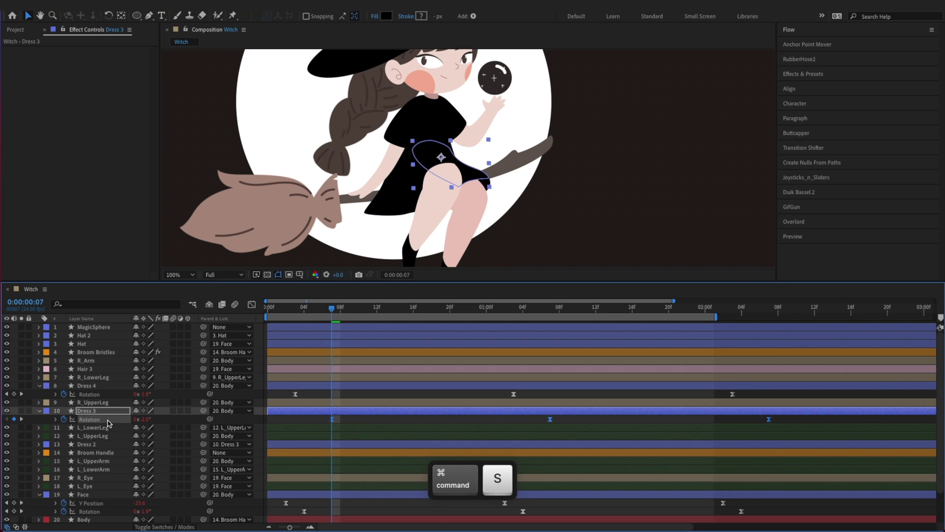
pyautogui.hotkey('alt', 'w')
# Preview the swaying dresses and set the time to frame 7.
pyautogui.press('space')
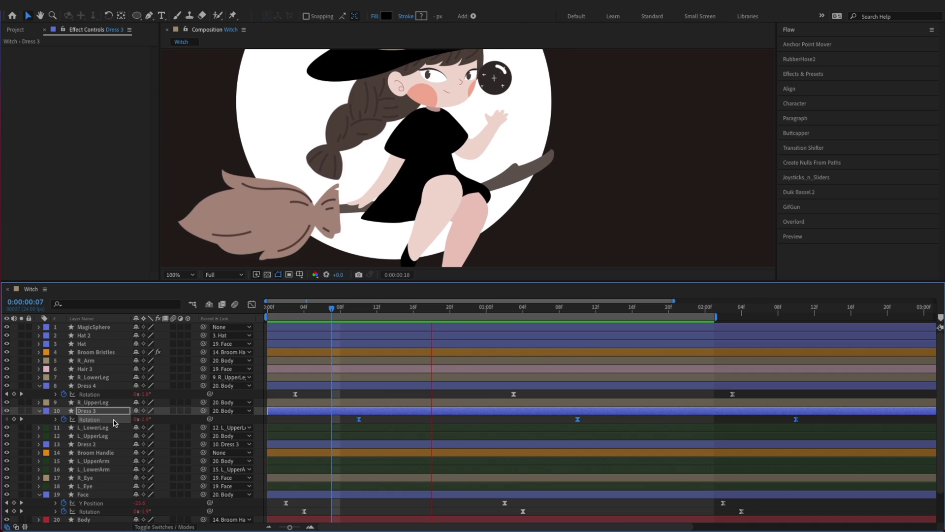
pyautogui.hotkey('ctrl', 's')
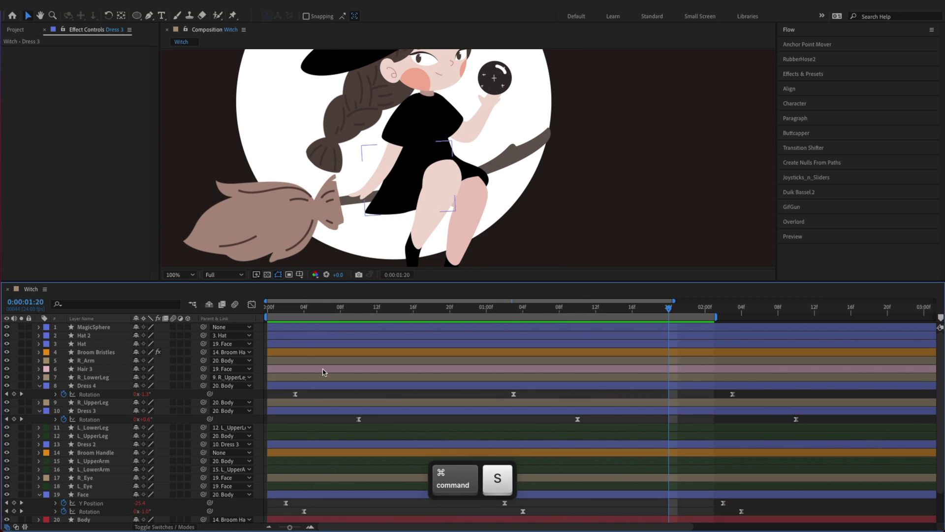
pyautogui.click(305, 312)
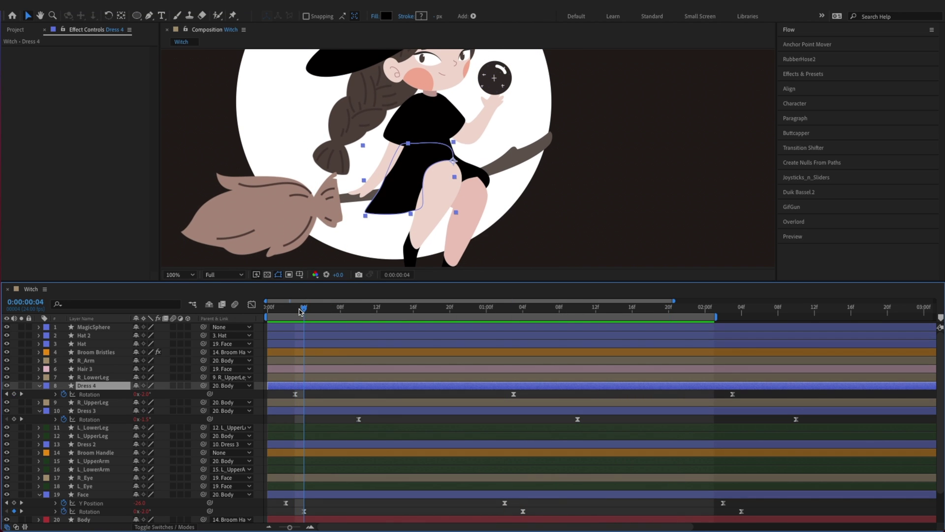
pyautogui.moveTo(308, 310); pyautogui.dragTo(332, 310)
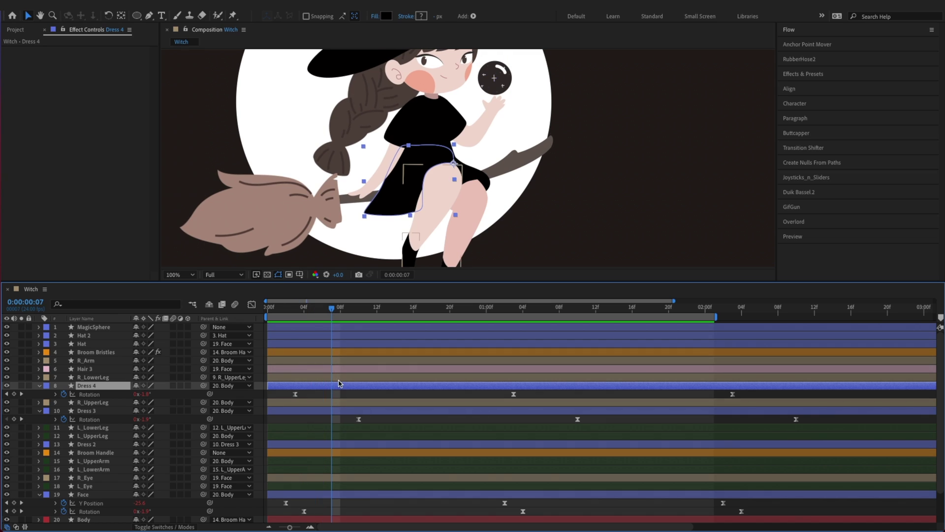
pyautogui.hotkey('shift', 'space')
# Apply CC Bend It to Dress 4, with its start on the dress and its end at 851,785 on the hem.
pyautogui.write('cc bent')
pyautogui.press('Return')
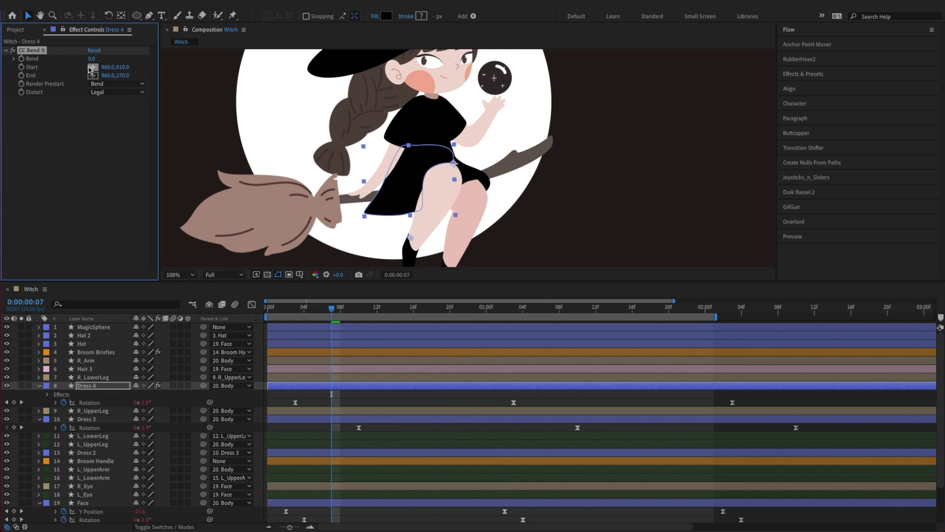
pyautogui.click(92, 67)
pyautogui.click(449, 144)
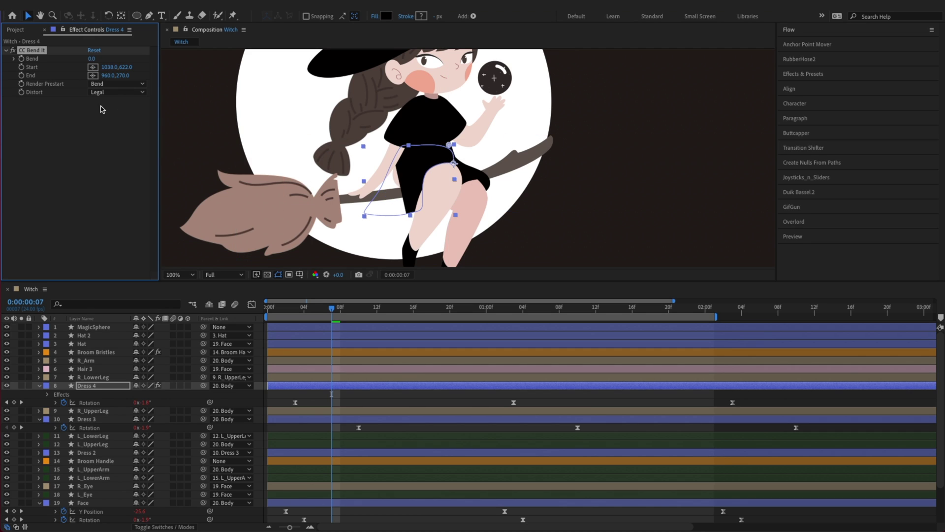
pyautogui.click(93, 76)
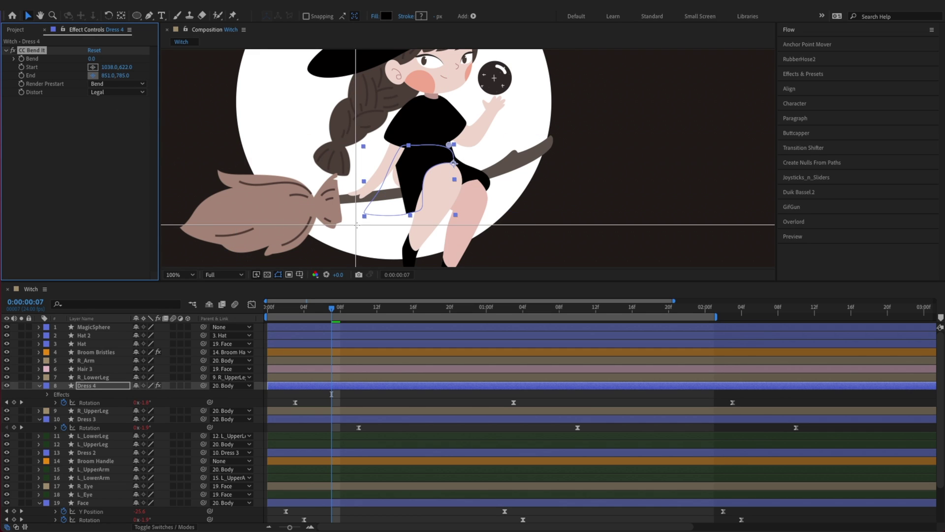
pyautogui.click(357, 225)
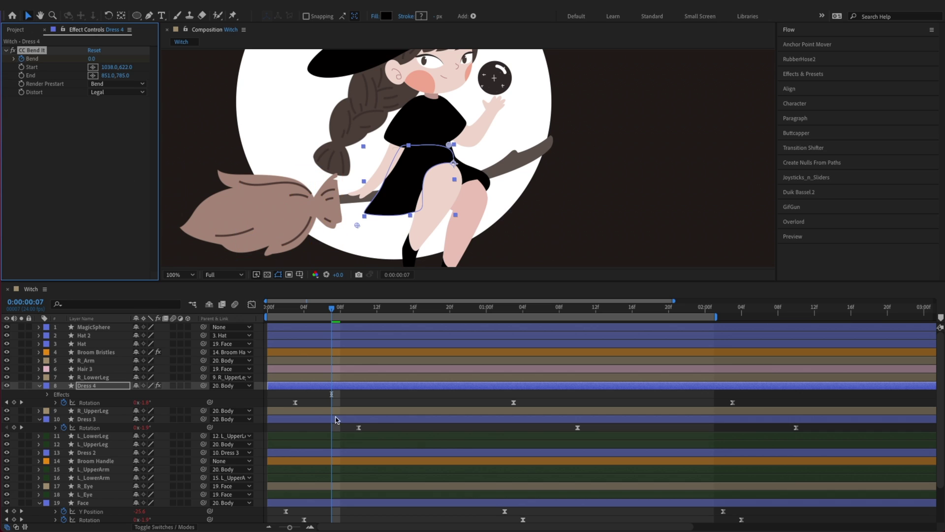
# Paste three Bend keyframes (about 7f, 1:07f, 2:07f), preview, save, and collapse all layers.
pyautogui.press('u')
pyautogui.click(343, 402)
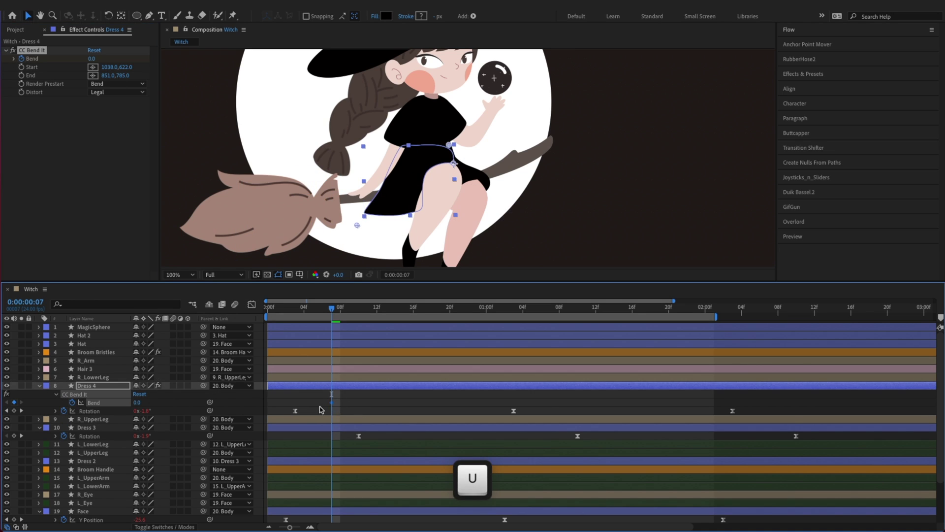
pyautogui.press('super+v')
pyautogui.press('space')
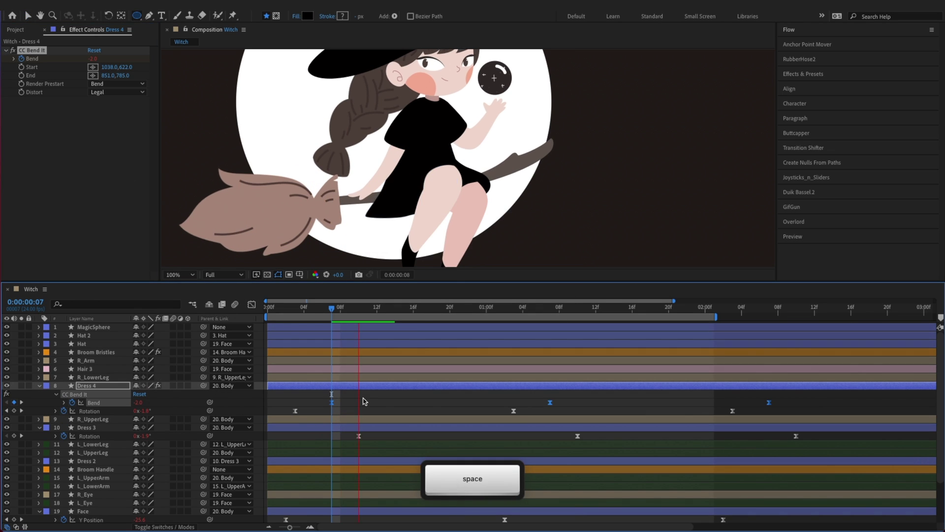
pyautogui.press('v')
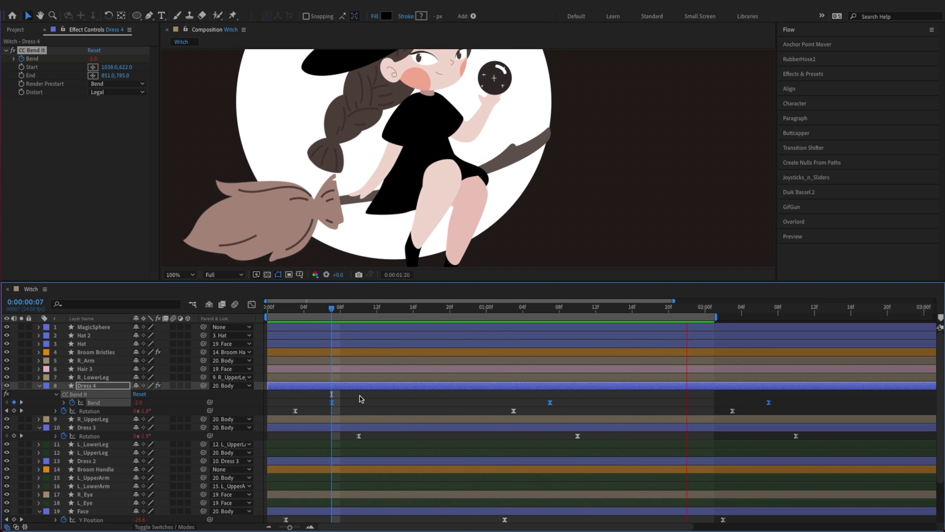
pyautogui.press('space')
pyautogui.press('super+s')
pyautogui.click(268, 307)
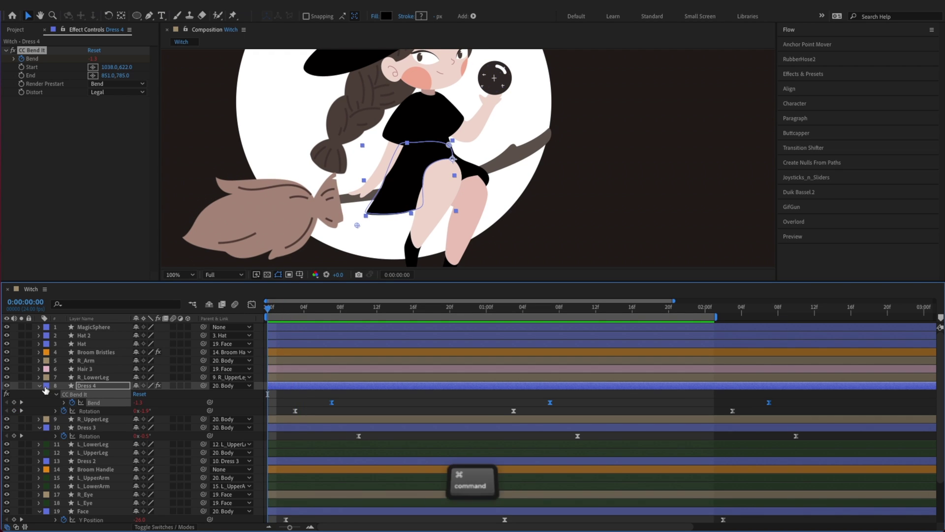
pyautogui.press('super+a')
pyautogui.click(39, 386)
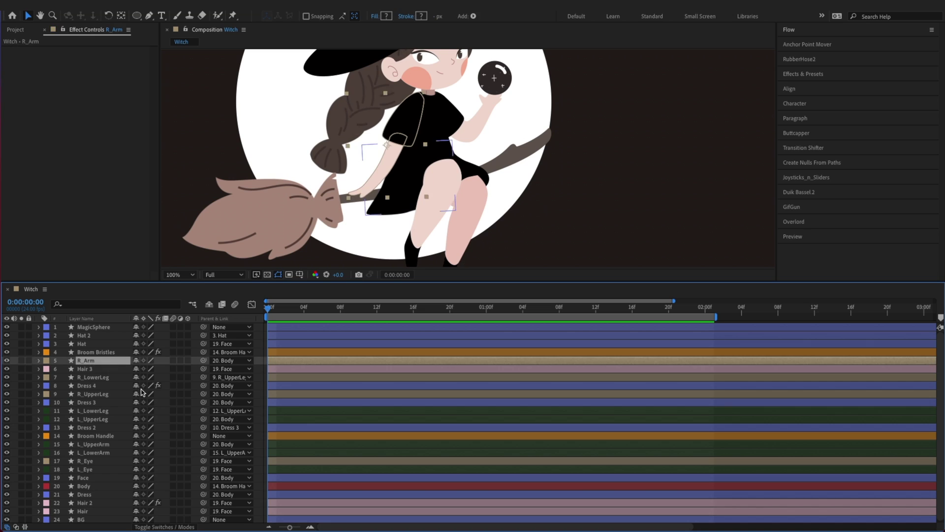
# Move R_Arm's anchor point from the hand up to the shoulder.
pyautogui.press('y')
pyautogui.moveTo(363, 189); pyautogui.dragTo(404, 110)
pyautogui.press('v')
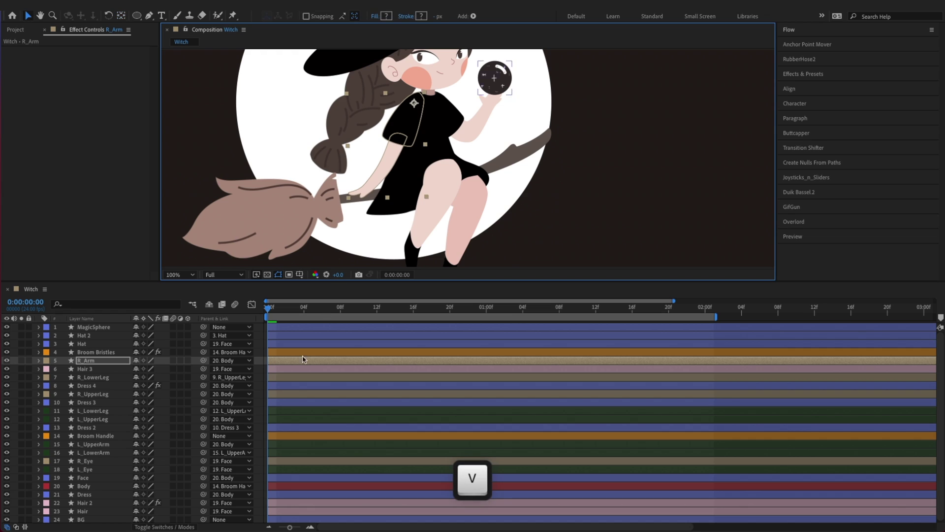
# Paste Rotation keyframes onto R_Arm, save, and delay them to about 3f, 1:03f and 2:03f.
pyautogui.press('r')
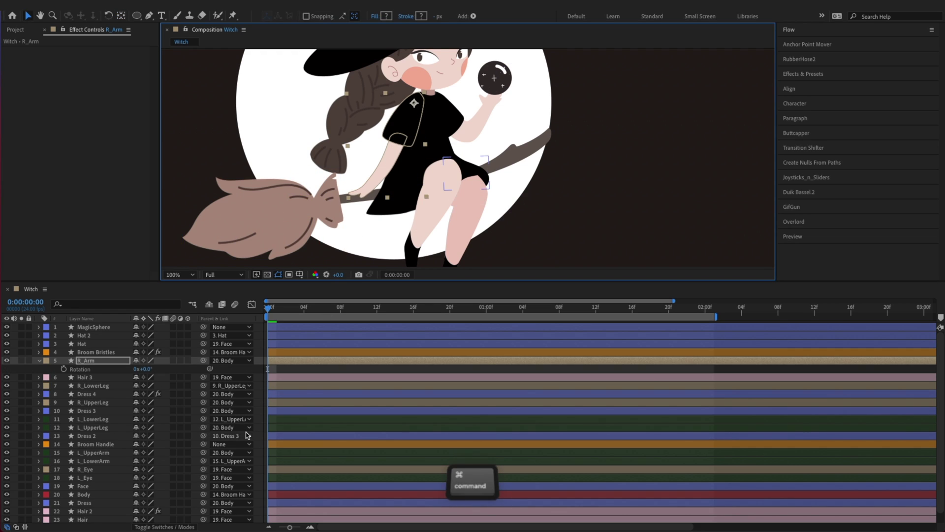
pyautogui.press('super+v')
pyautogui.press('super+s')
pyautogui.hotkey('alt', 'w')
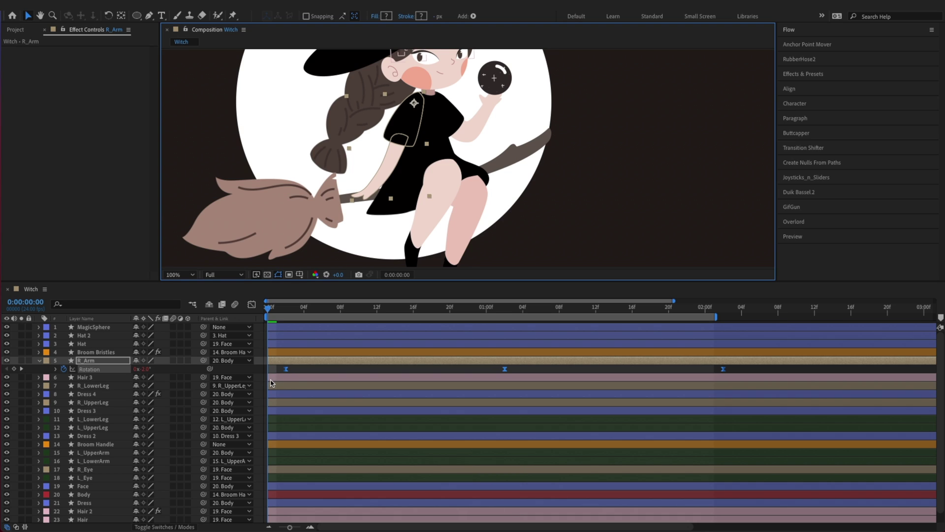
pyautogui.hotkey('alt', 'w')
pyautogui.click(251, 304)
# Select R_Arm's Rotation keys and lower the peak from 2.0° to about 1.3°.
pyautogui.click(108, 378)
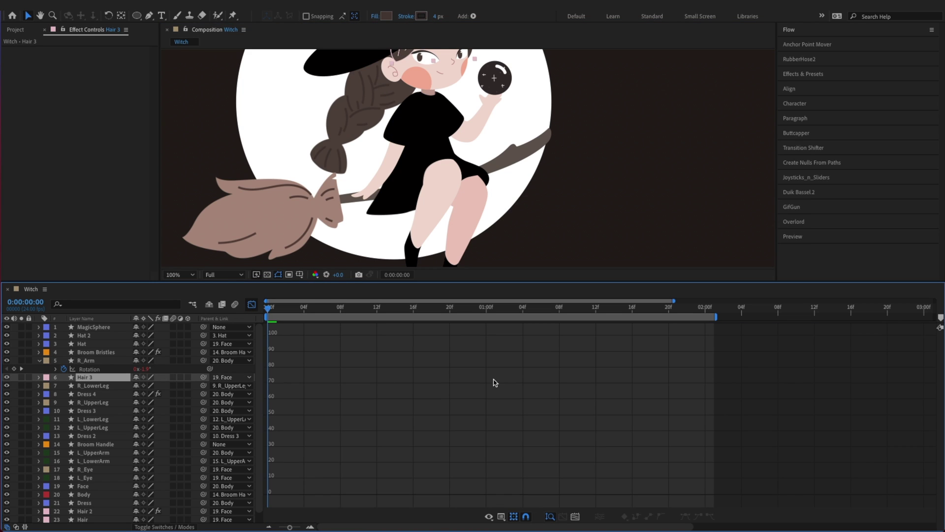
pyautogui.click(109, 369)
pyautogui.press('space')
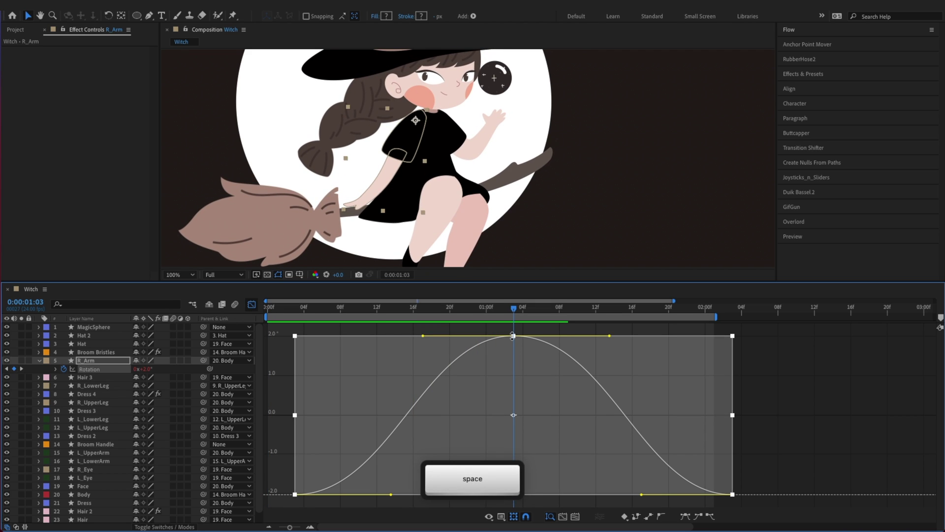
pyautogui.moveTo(513, 336); pyautogui.dragTo(490, 406)
pyautogui.press('shift')
pyautogui.press('space')
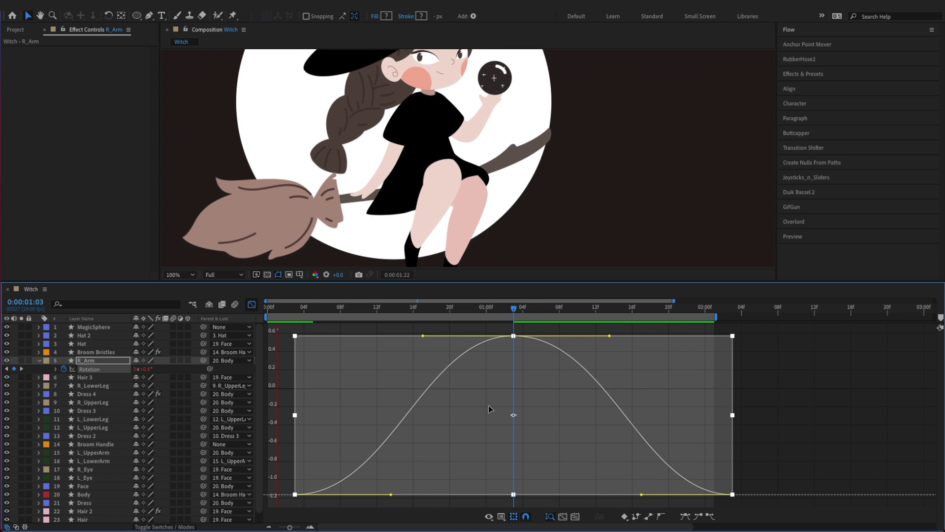
pyautogui.press('space')
# Scale the rotation curve down to roughly −0.9° to 0.3°, preview, and save.
pyautogui.moveTo(513, 336); pyautogui.dragTo(506, 358)
pyautogui.press('space')
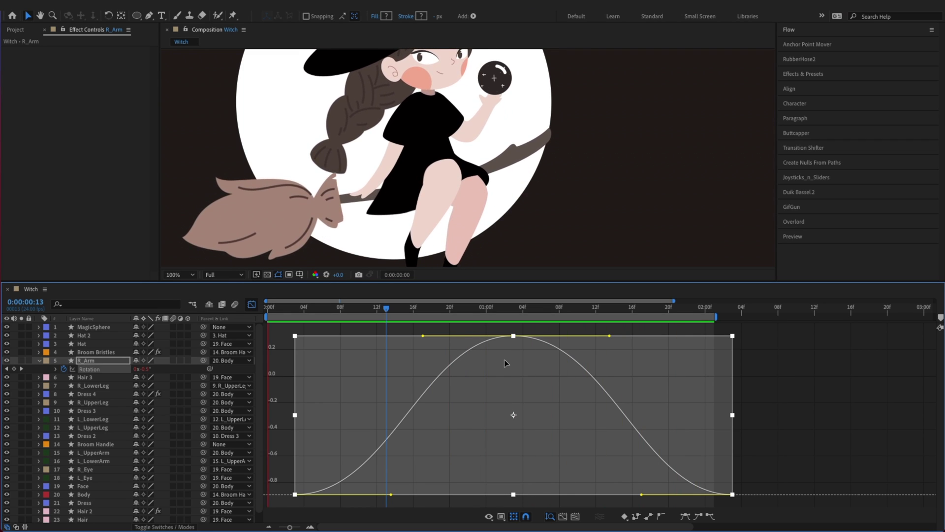
pyautogui.press('super+s')
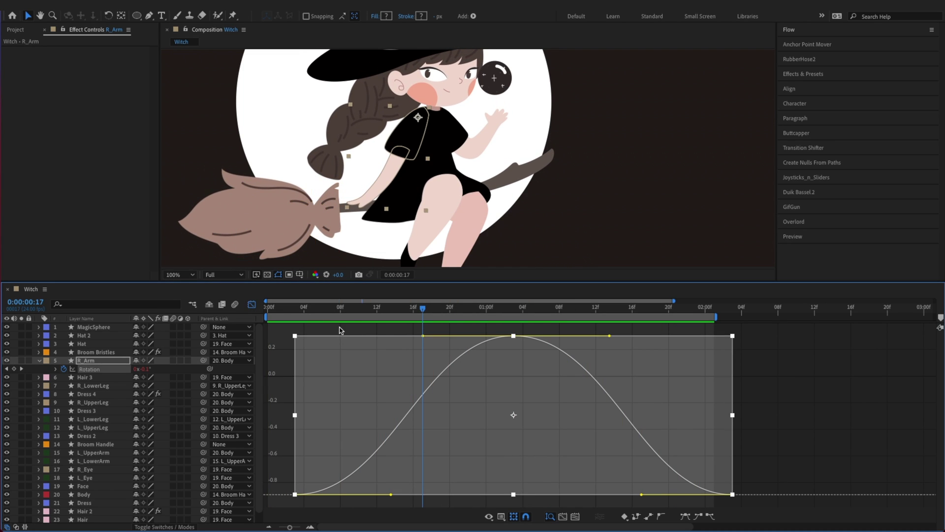
pyautogui.press('space')
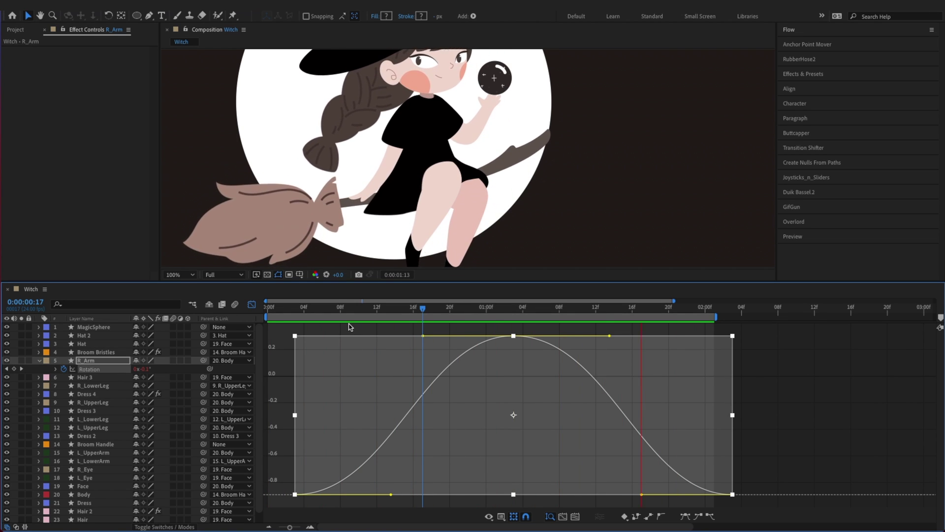
pyautogui.press('super')
pyautogui.press('super+s')
pyautogui.press('Home')
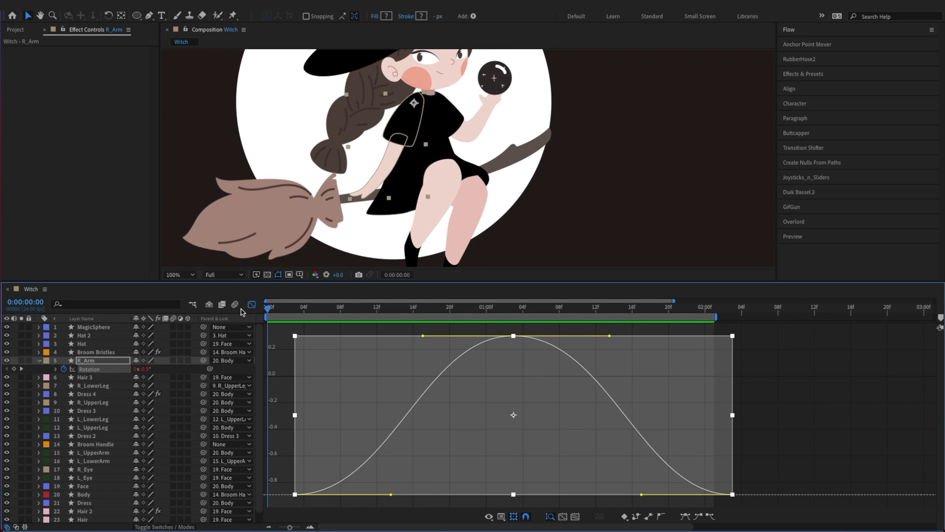
pyautogui.click(252, 304)
# Paste the rotation keyframes onto L_UpperArm and delay them to about 4f, 1:04f and 2:04f.
pyautogui.click(38, 361)
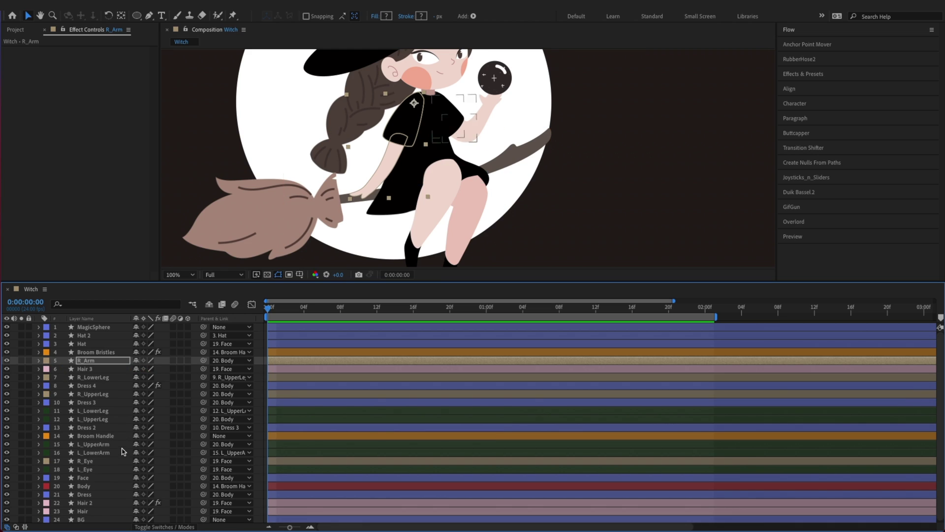
pyautogui.click(105, 453)
pyautogui.click(107, 445)
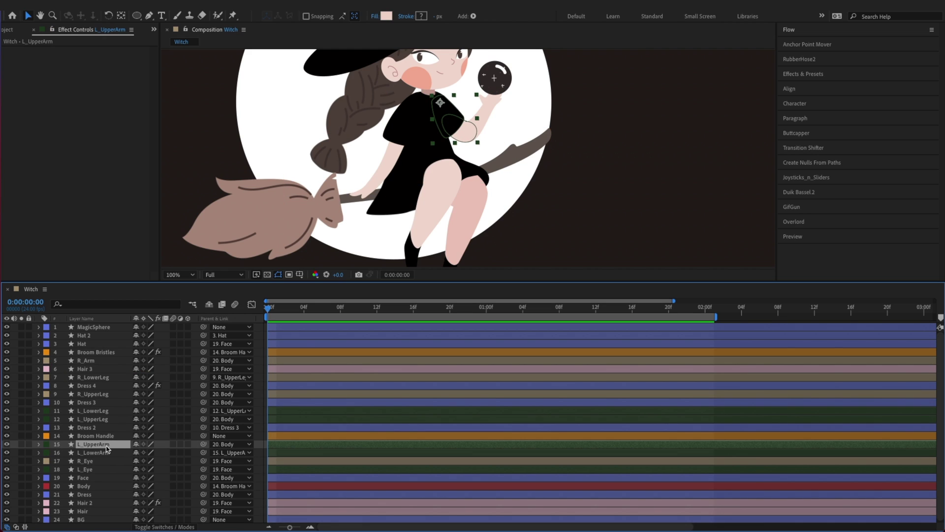
pyautogui.press('super+v')
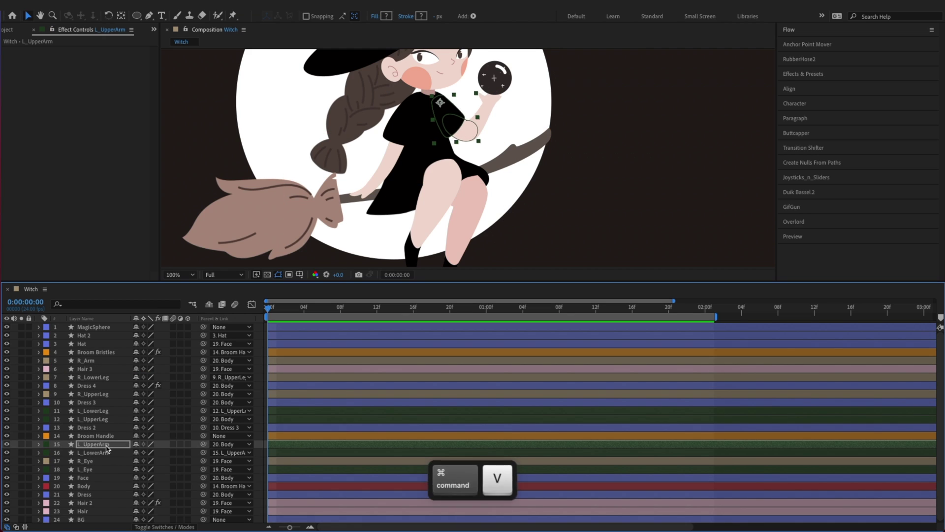
pyautogui.press('u')
pyautogui.hotkey('alt', 'w')
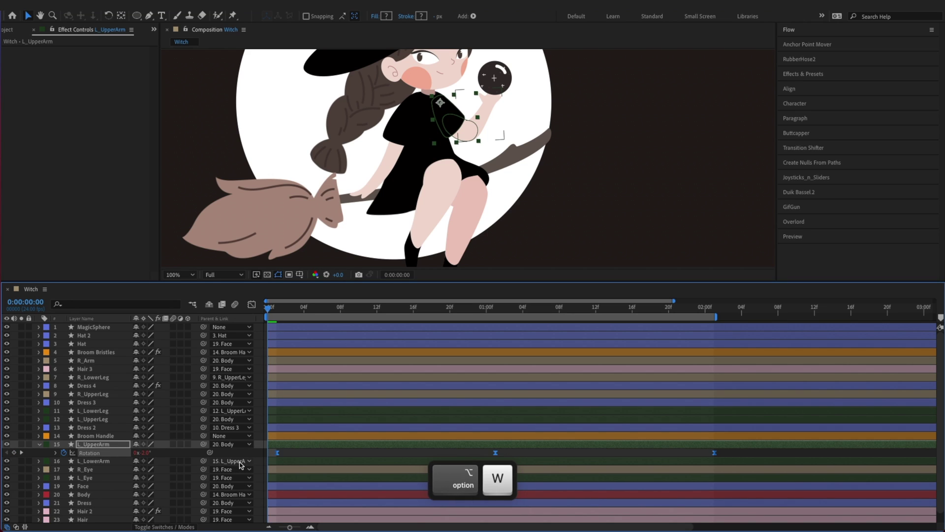
pyautogui.press('space')
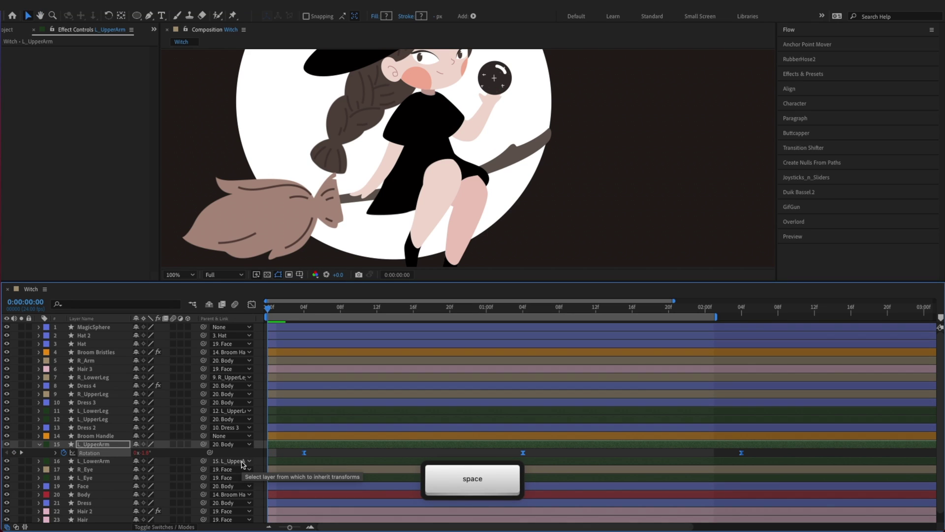
pyautogui.press('super+s')
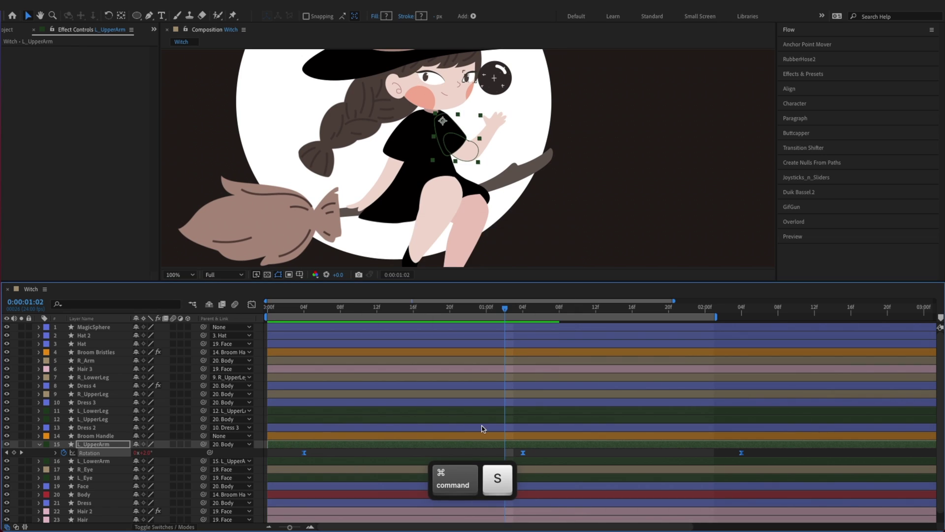
# Stretch L_UpperArm's rotation curve taller, peaking around 2.2°, save, and copy its keyframes.
pyautogui.click(252, 304)
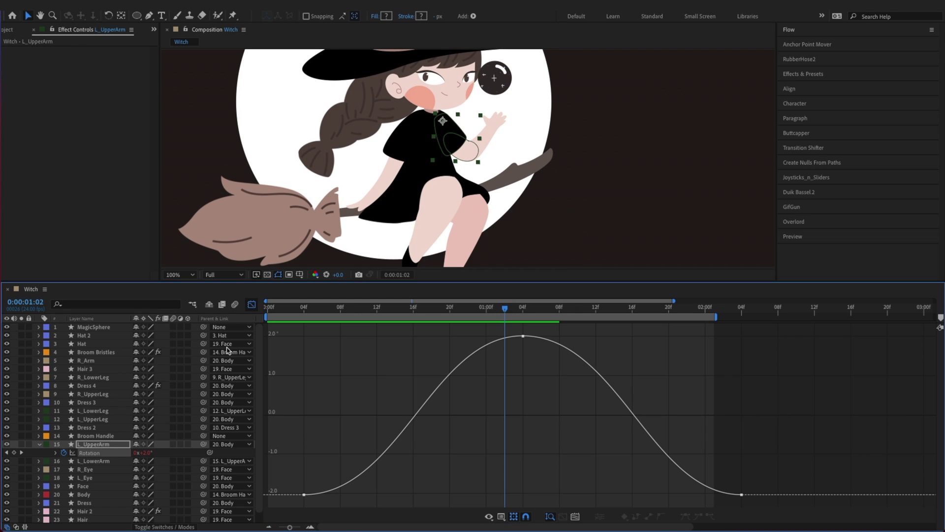
pyautogui.click(123, 456)
pyautogui.moveTo(523, 336); pyautogui.dragTo(525, 324)
pyautogui.press('space')
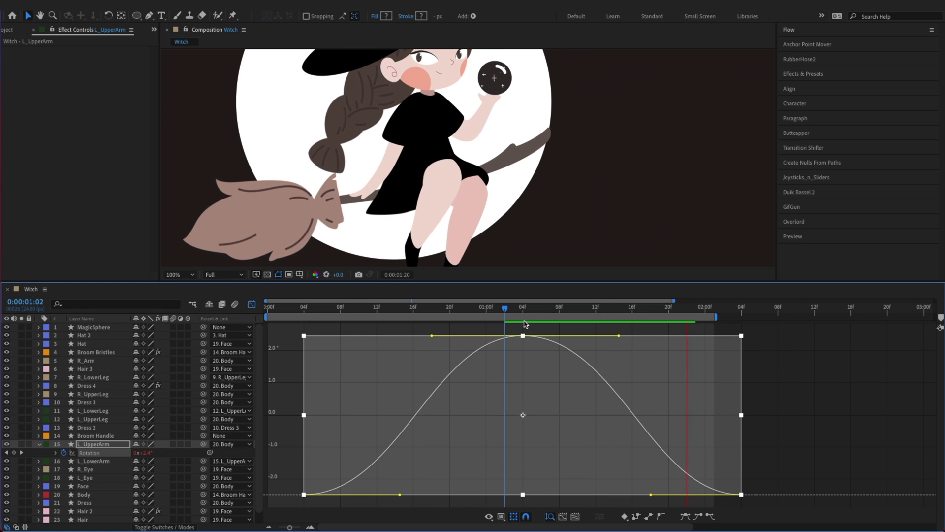
pyautogui.press('space')
pyautogui.press('super+s')
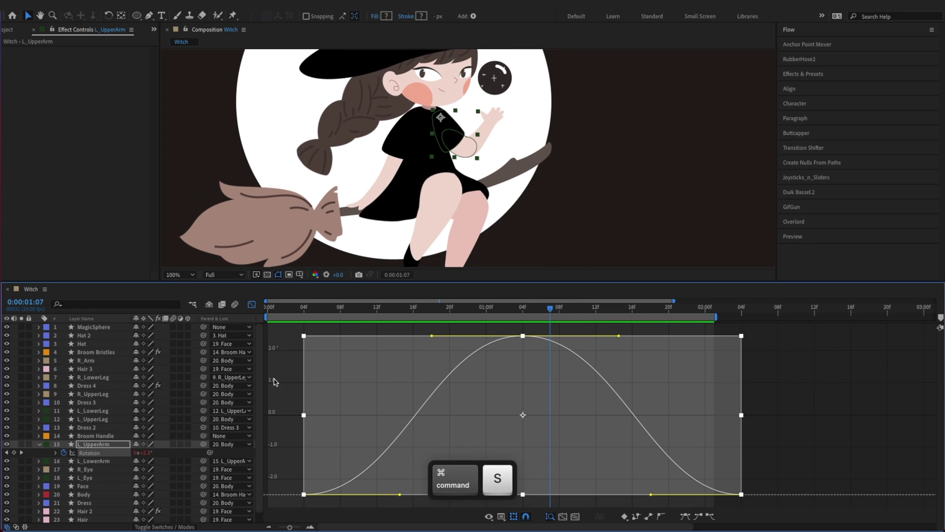
pyautogui.press('super+c')
pyautogui.moveTo(311, 313); pyautogui.dragTo(340, 310)
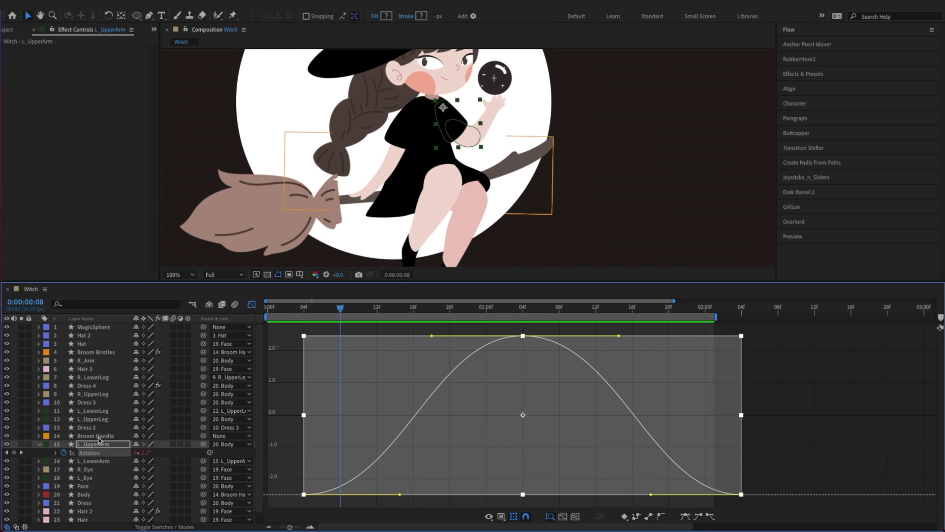
# Paste the rotation keyframes onto L_LowerArm near 8f, 1:08f and 2:08f, preview, and save.
pyautogui.click(98, 461)
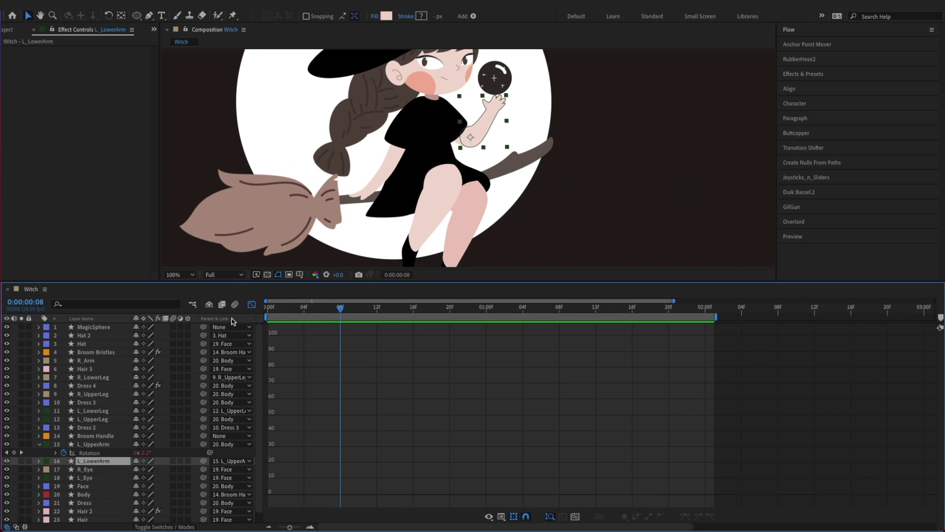
pyautogui.click(252, 305)
pyautogui.press('super+v')
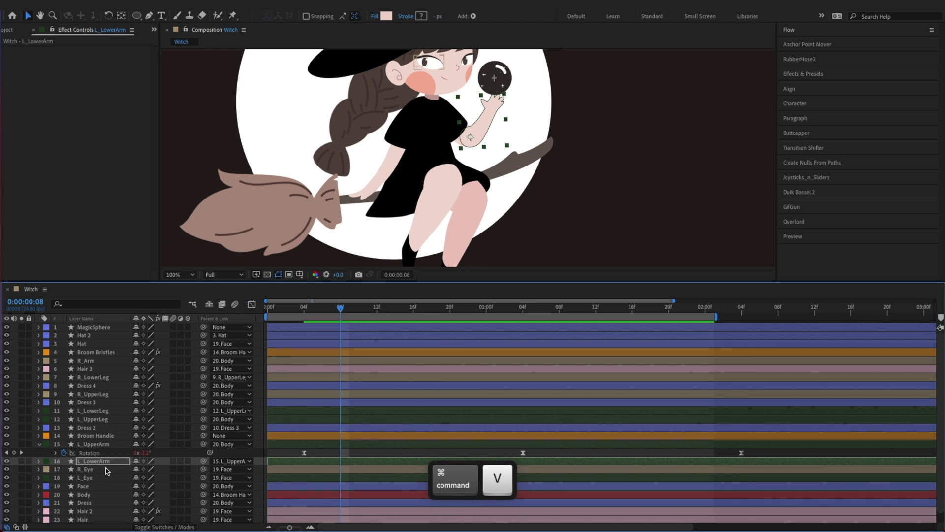
pyautogui.press('space')
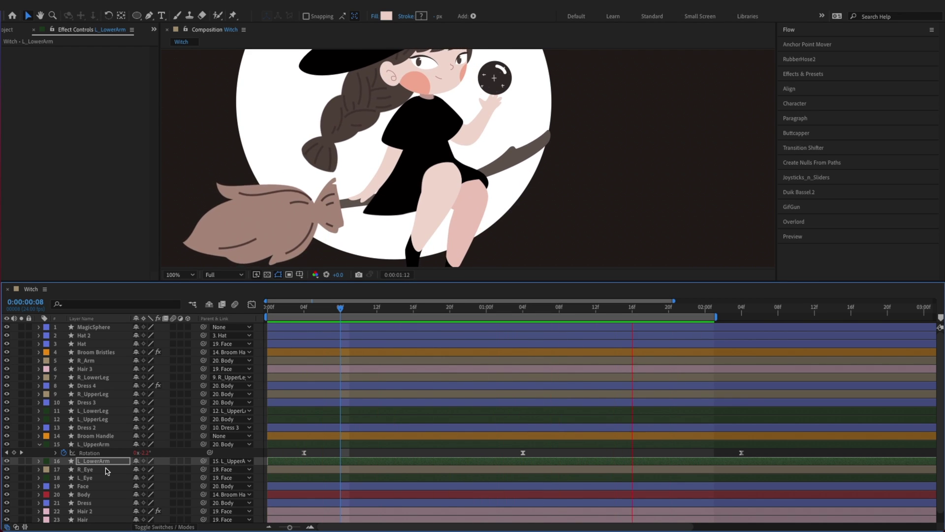
pyautogui.press('space')
pyautogui.press('super+s')
pyautogui.press('u')
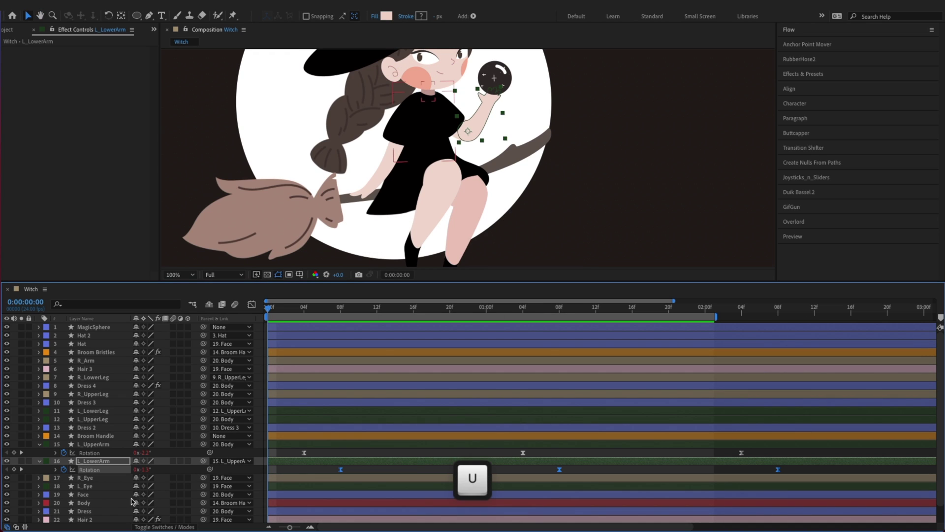
pyautogui.press('super+s')
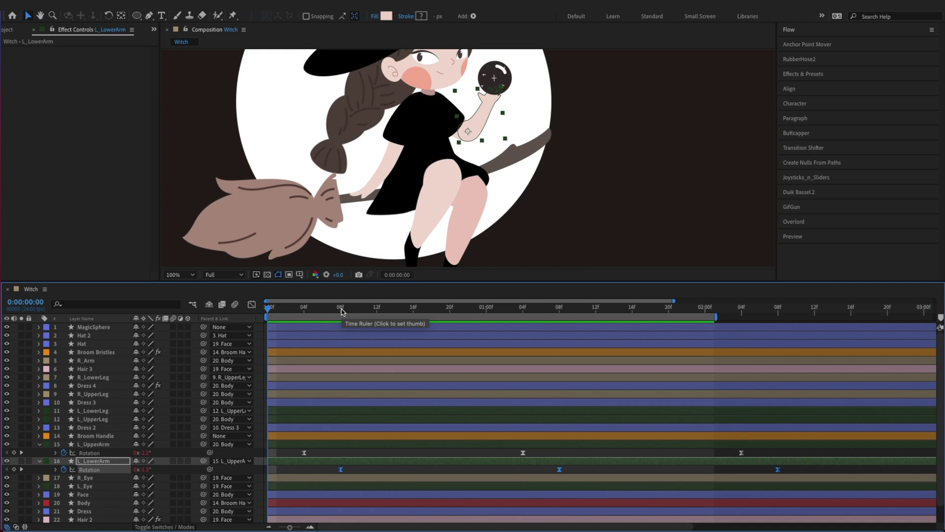
pyautogui.click(340, 308)
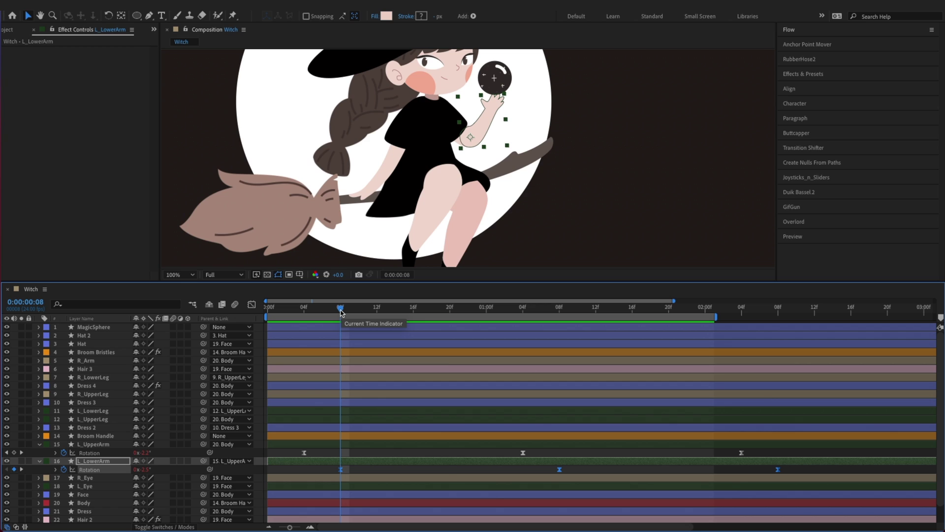
pyautogui.hotkey('ctrl', 'space')
# Apply CC Bend It to L_LowerArm, with its start on the arm and its end near the hand.
pyautogui.write('cc ben')
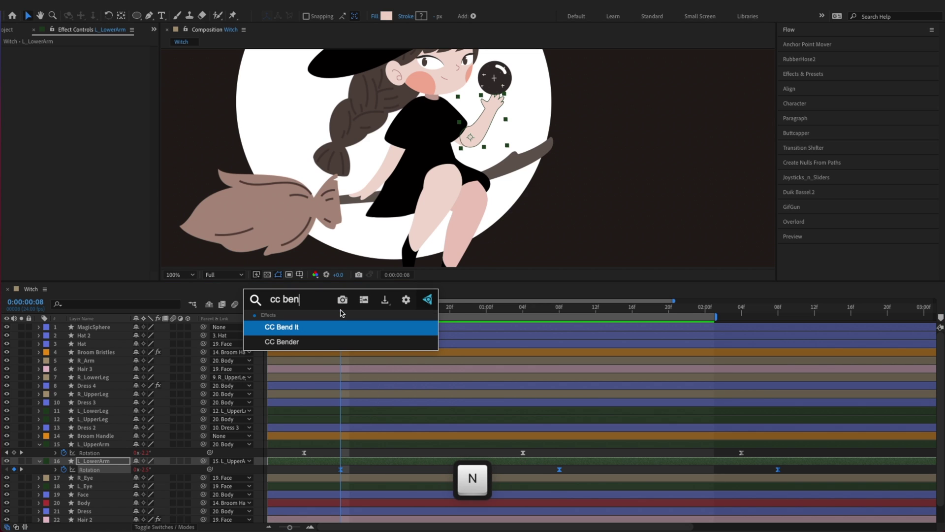
pyautogui.press('Return')
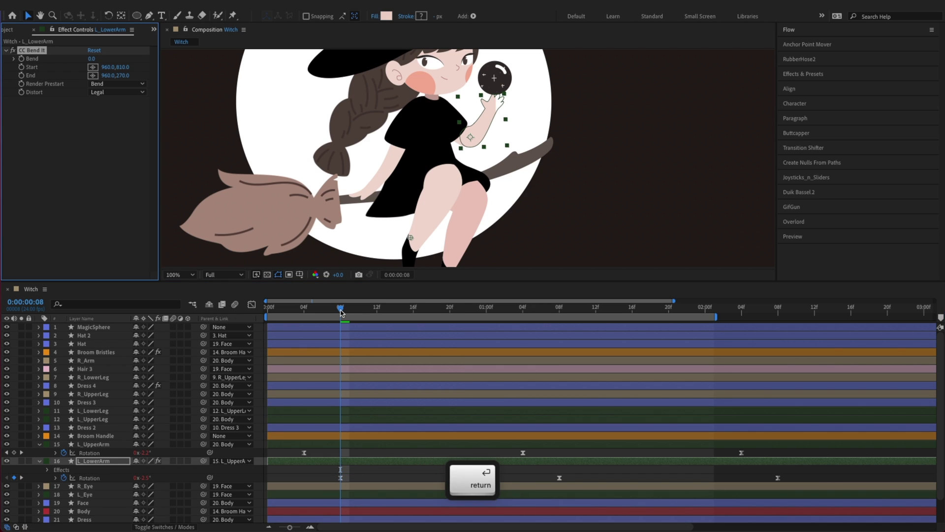
pyautogui.click(93, 69)
pyautogui.click(454, 149)
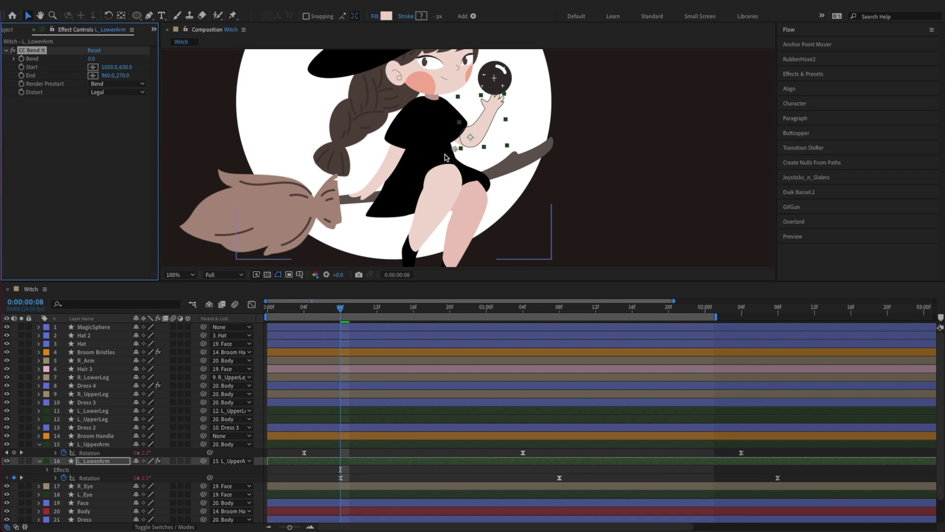
pyautogui.click(511, 70)
# Copy L_LowerArm's Rotation keyframes onto Bend, delay them one frame, and preview.
pyautogui.click(95, 461)
pyautogui.press('u')
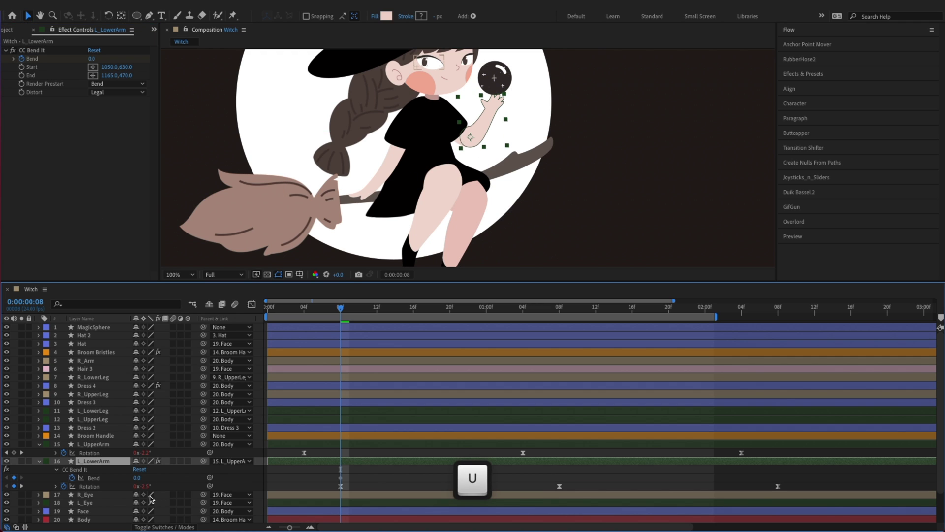
pyautogui.click(101, 486)
pyautogui.press('super+c')
pyautogui.click(347, 479)
pyautogui.press('super+v')
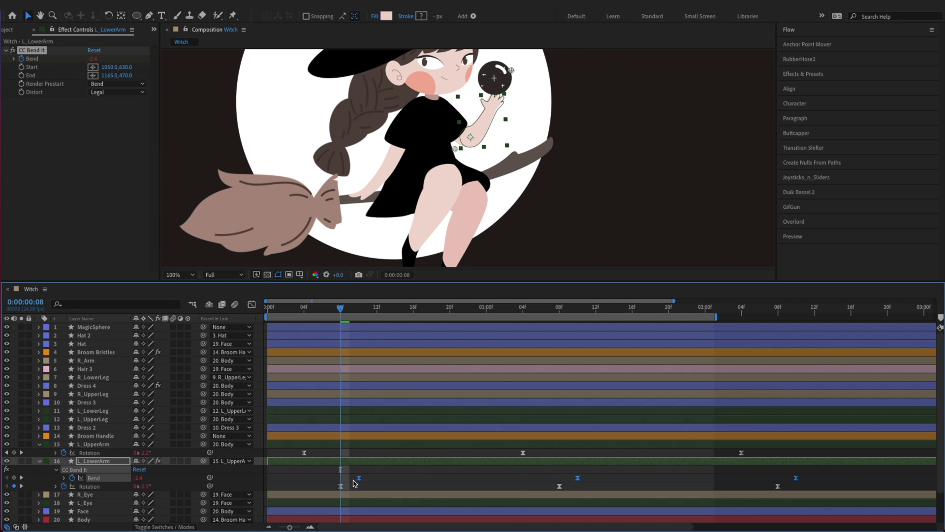
pyautogui.hotkey('alt', 'w')
pyautogui.press('space')
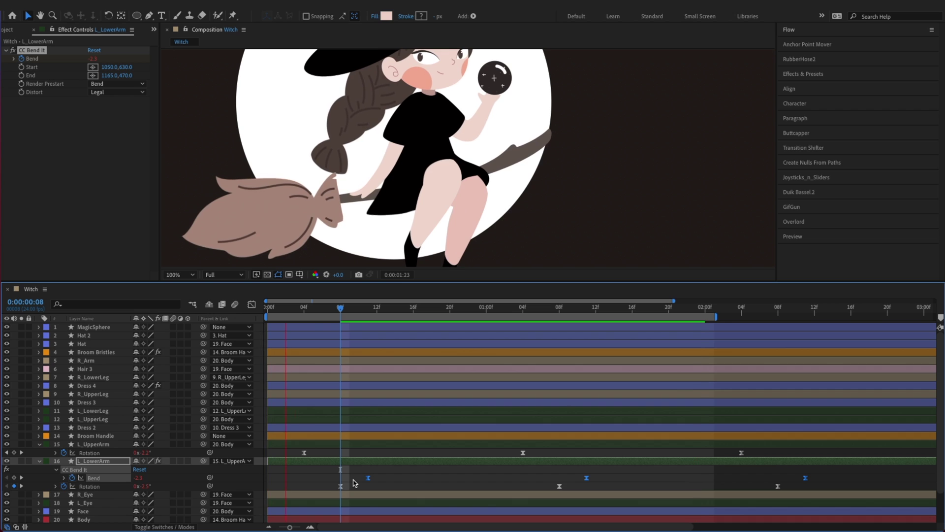
pyautogui.press('space')
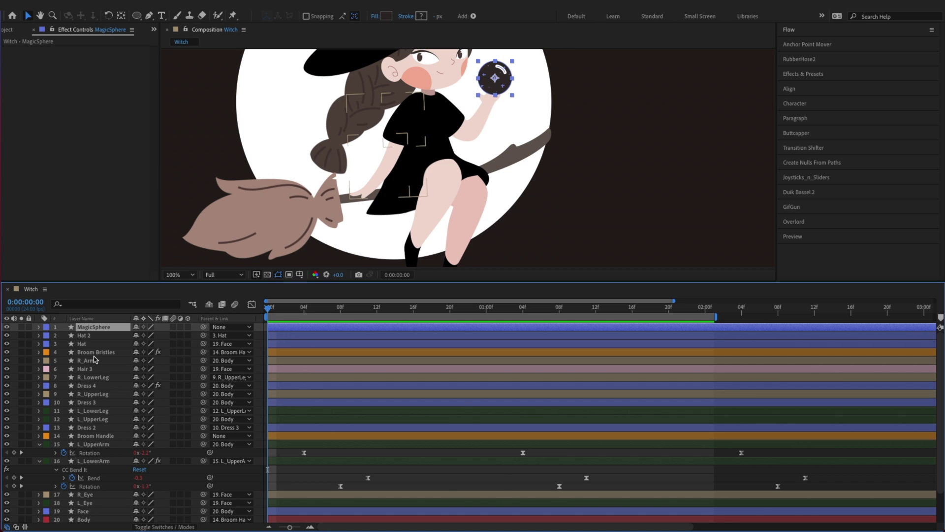
# Duplicate MagicSphere, parent the copy to it, and delete Groups 1–19 from the original.
pyautogui.press('super+d')
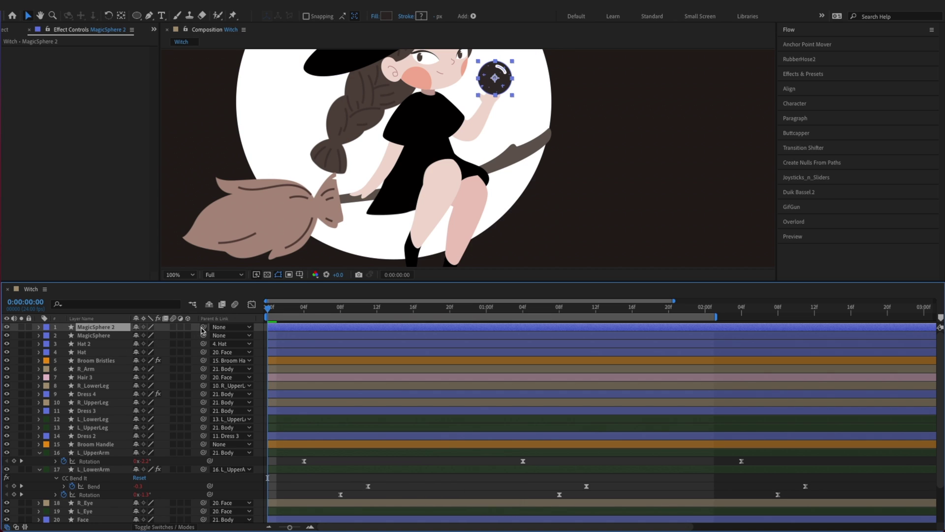
pyautogui.moveTo(204, 327); pyautogui.dragTo(112, 339)
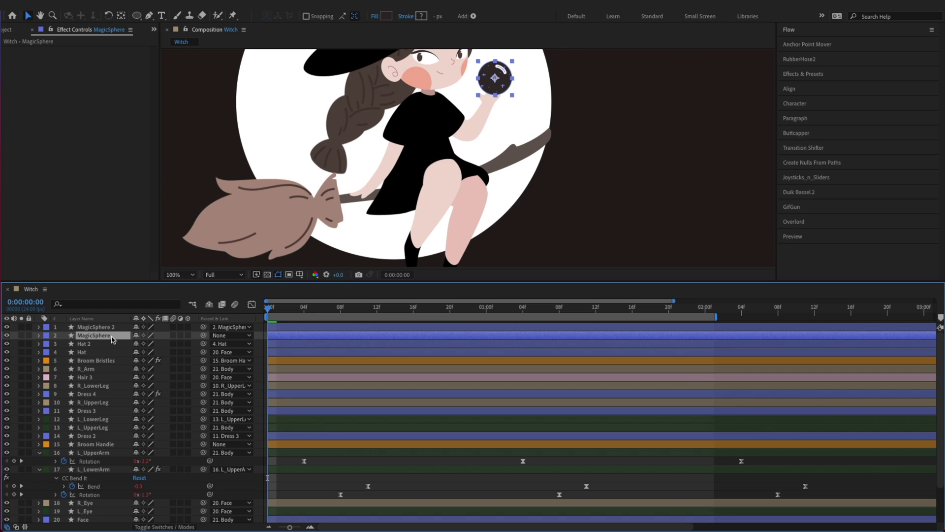
pyautogui.click(39, 335)
pyautogui.click(48, 346)
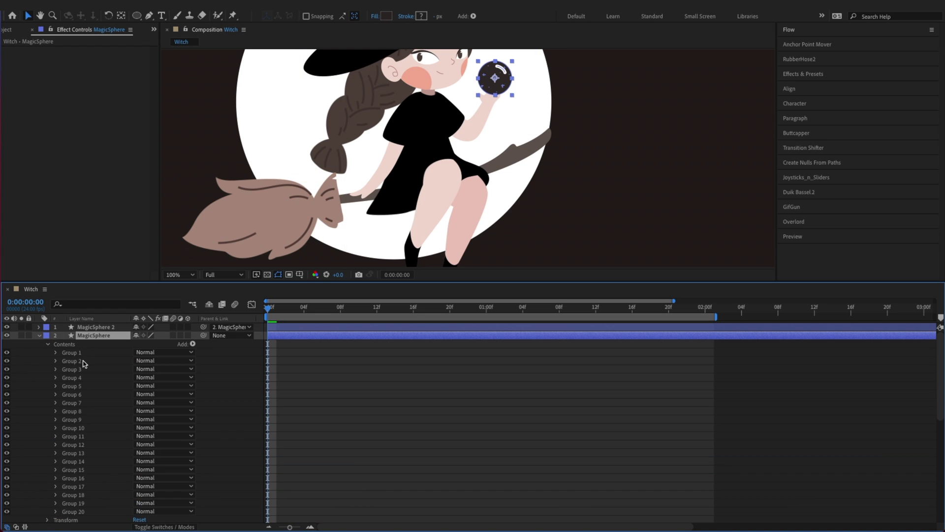
pyautogui.click(84, 365)
pyautogui.scroll(-2, 88, 394)
pyautogui.keyDown('shift'); pyautogui.click(87, 463); pyautogui.keyUp('shift')
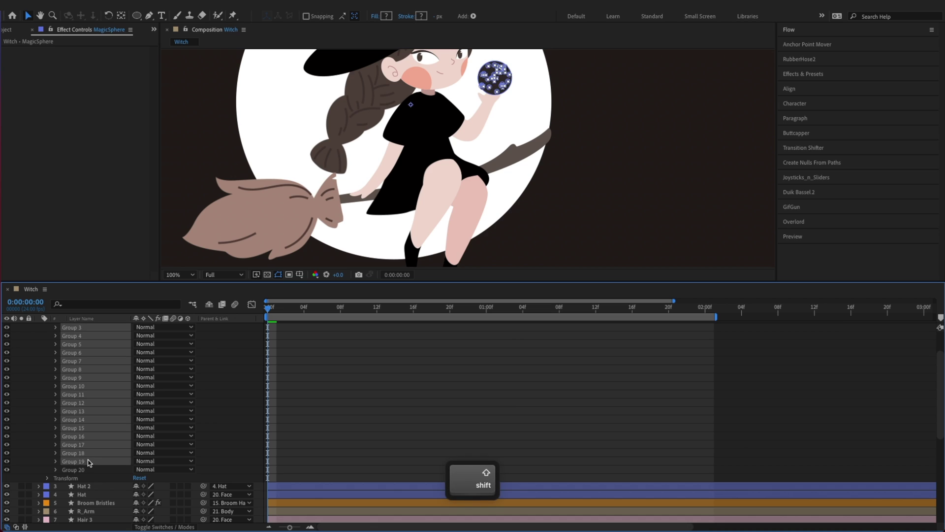
pyautogui.press('Delete')
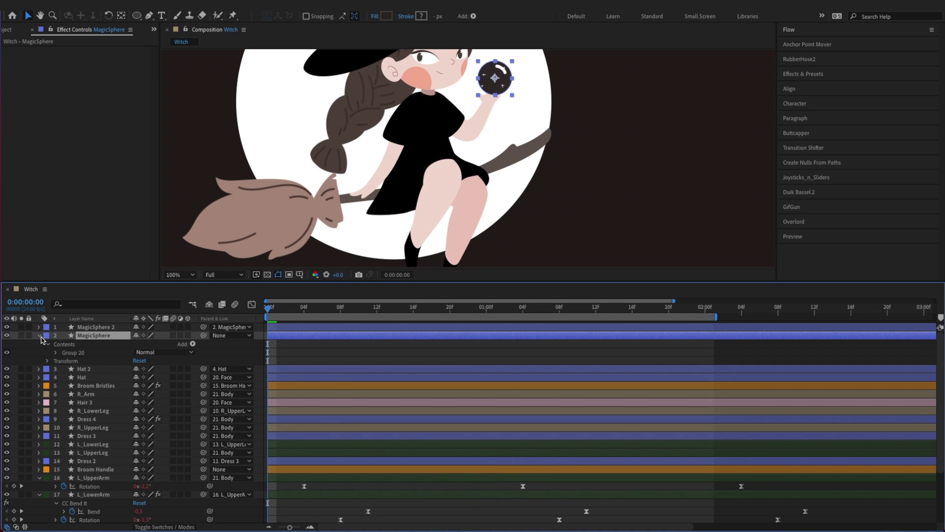
pyautogui.click(40, 336)
# In MagicSphere 2, delete Group 20 and combine Groups 1–19 into one group.
pyautogui.click(39, 327)
pyautogui.press('F2')
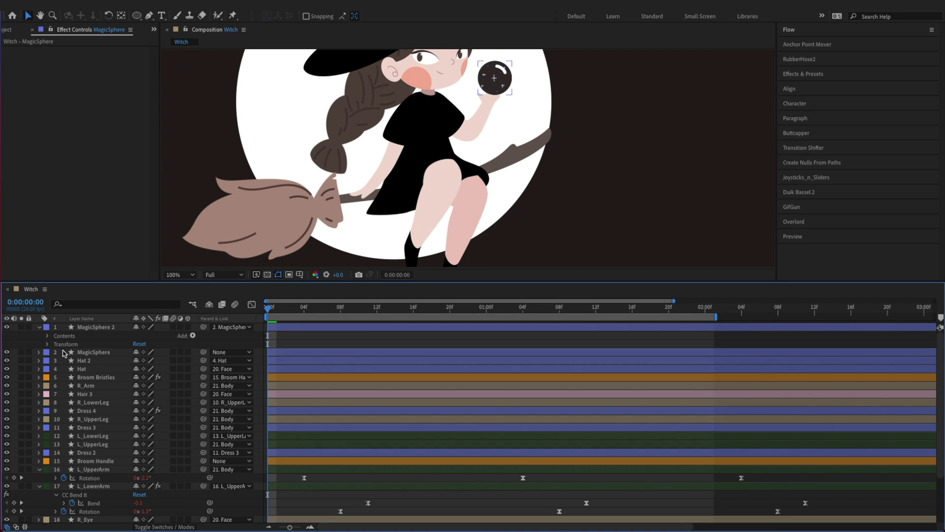
pyautogui.click(48, 336)
pyautogui.click(78, 503)
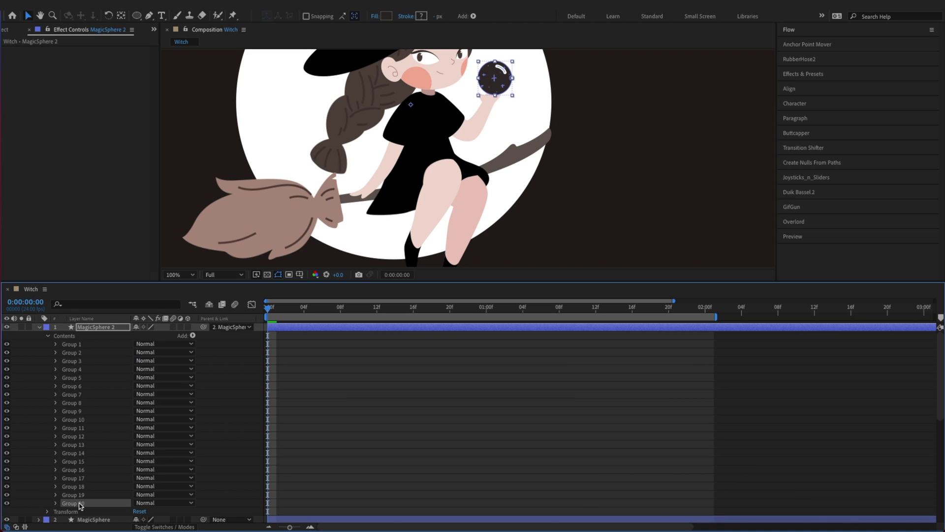
pyautogui.press('Delete')
pyautogui.keyDown('shift'); pyautogui.click(78, 495); pyautogui.keyUp('shift')
pyautogui.keyDown('shift'); pyautogui.click(69, 343); pyautogui.keyUp('shift')
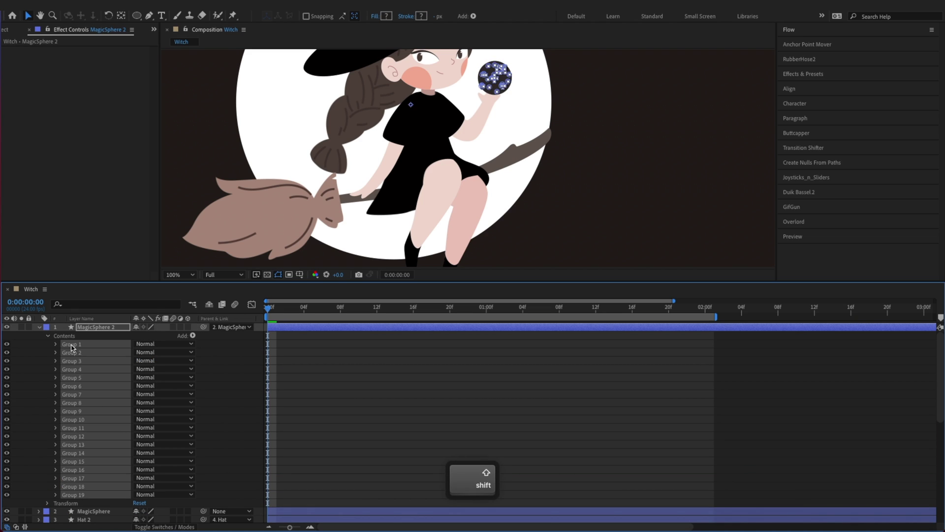
pyautogui.press('super+g')
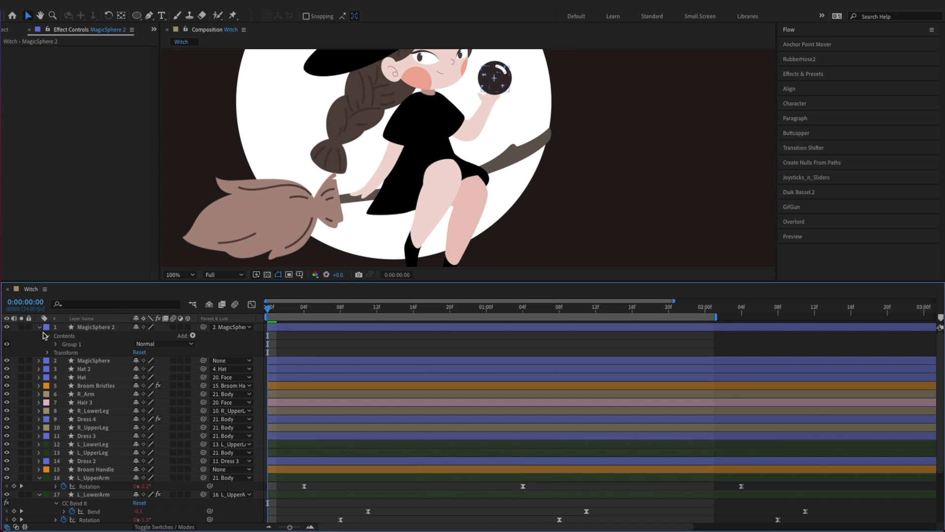
pyautogui.click(40, 327)
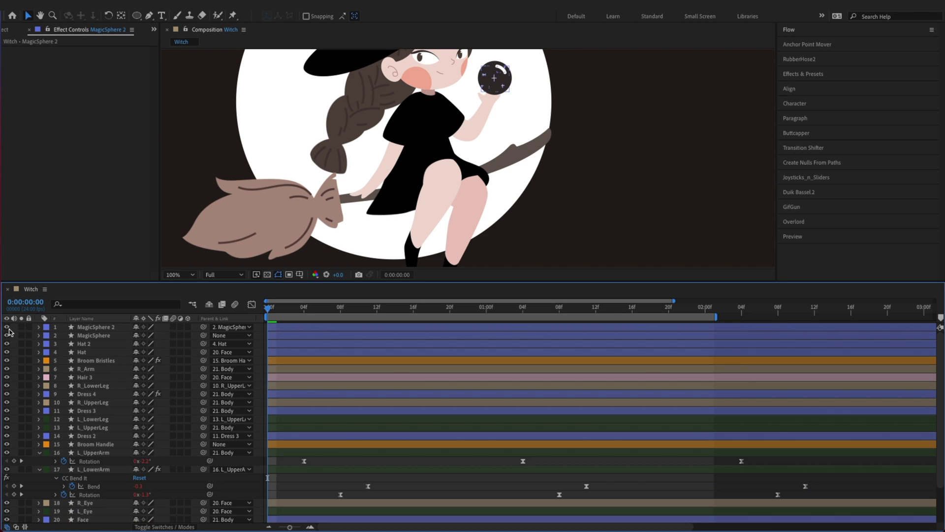
# Parent MagicSphere to L_LowerArm, raise the sphere slightly into the hand, preview, and save.
pyautogui.press('super+s')
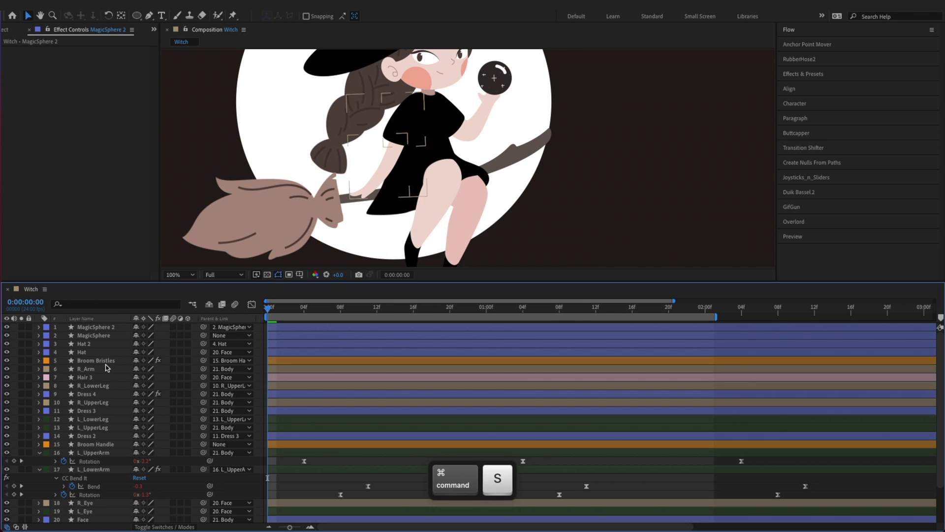
pyautogui.click(202, 339)
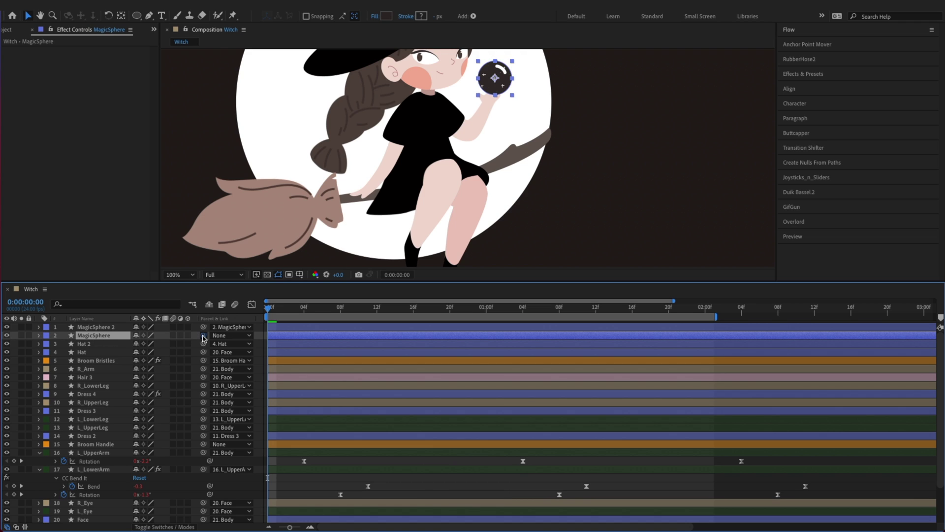
pyautogui.moveTo(202, 338); pyautogui.dragTo(101, 471)
pyautogui.press('v')
pyautogui.moveTo(498, 88); pyautogui.dragTo(497, 77)
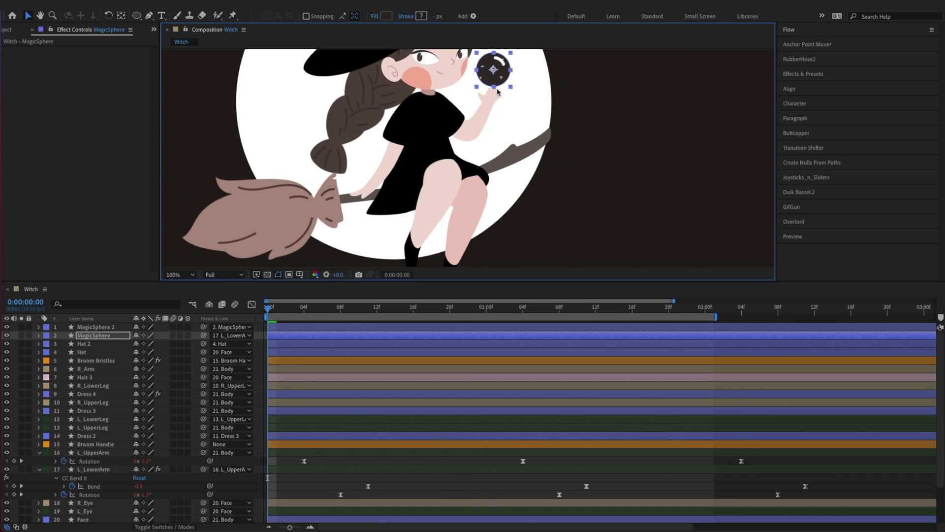
pyautogui.press('super+s')
pyautogui.press('space')
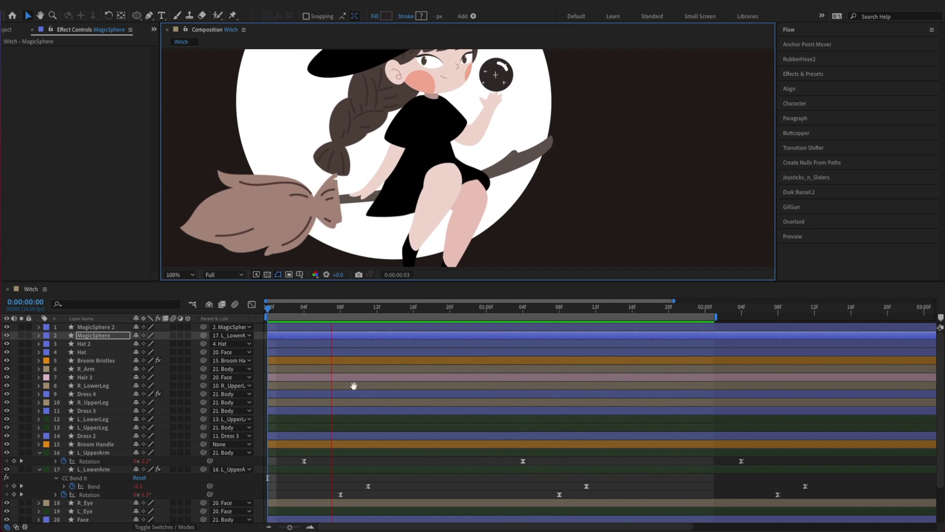
pyautogui.press('super+s')
# Copy L_LowerArm's Rotation keyframes and paste them onto MagicSphere at frame 8.
pyautogui.click(90, 495)
pyautogui.press('super+c')
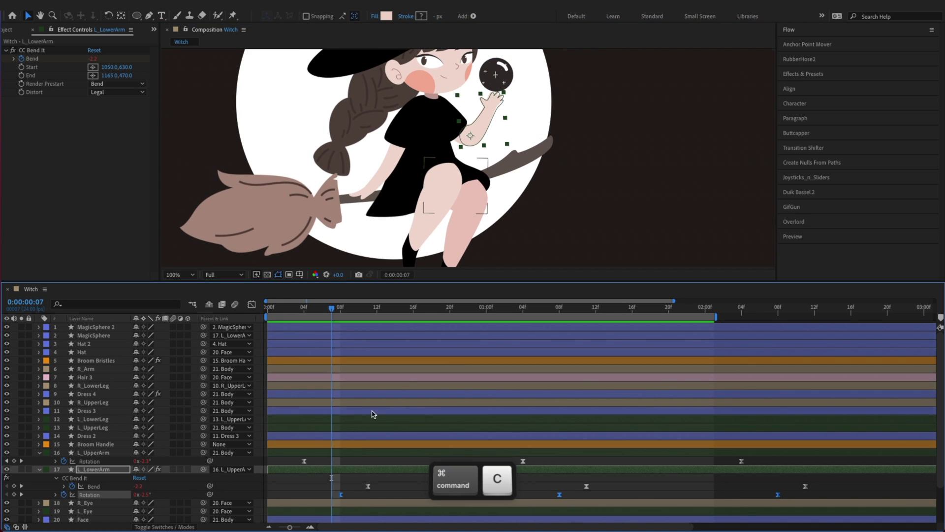
pyautogui.click(346, 310)
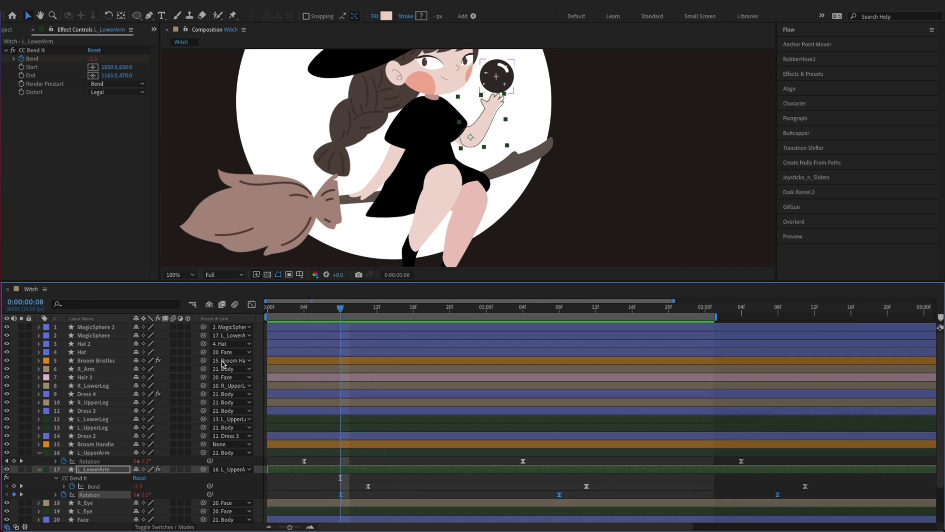
pyautogui.click(93, 335)
pyautogui.press('super+v')
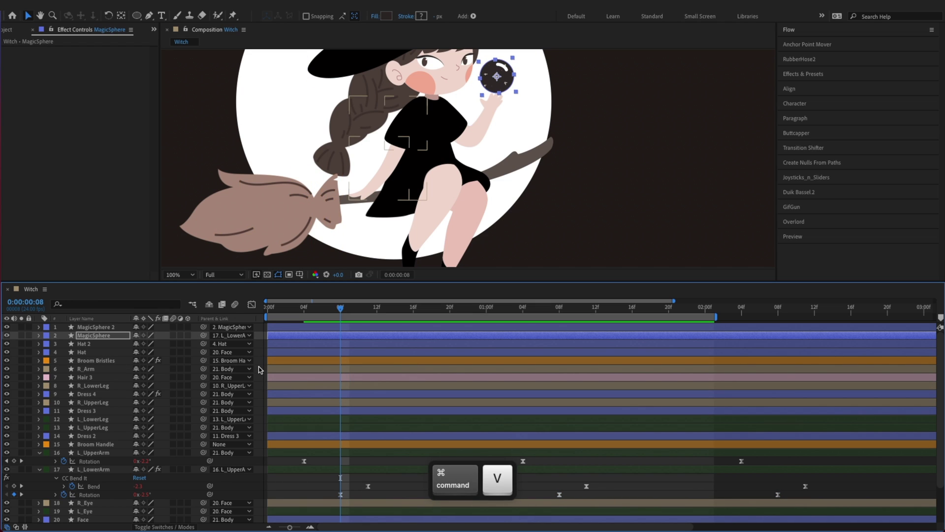
pyautogui.press('u')
pyautogui.press('super+s')
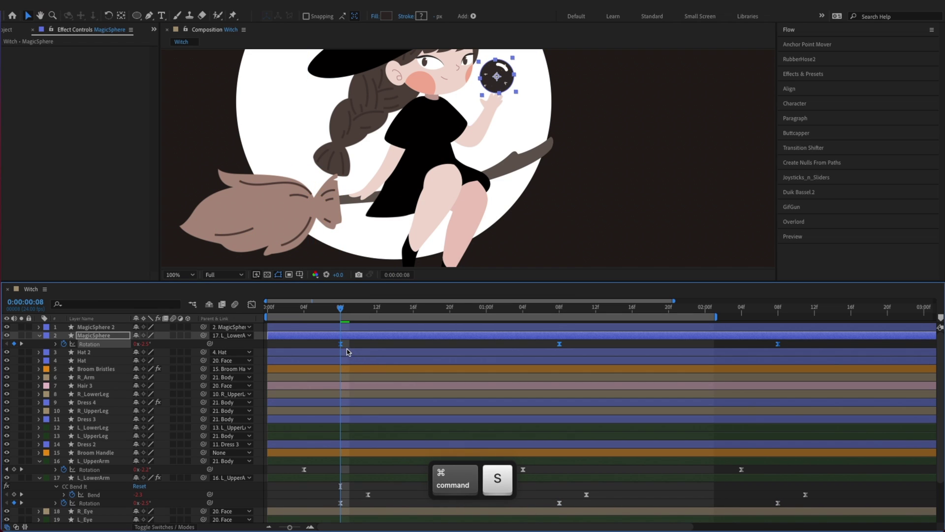
# Shift the sphere's rotation keyframes to about 16f, 1:16f and 2:16f, preview, and save.
pyautogui.hotkey('alt', 'Left')
pyautogui.hotkey('alt', 'Left')
pyautogui.hotkey('alt', 'Left')
pyautogui.hotkey('alt', 'Left')
pyautogui.press('space')
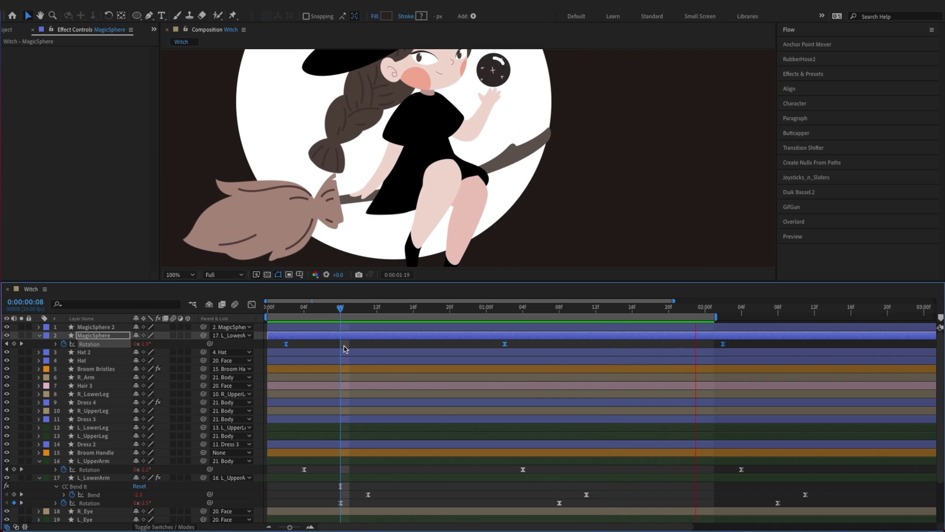
pyautogui.hotkey('alt', 'w')
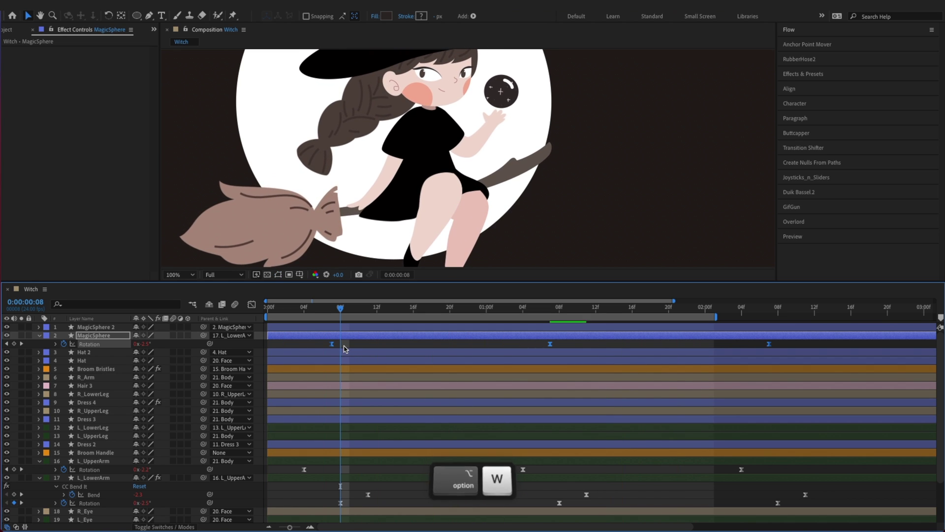
pyautogui.hotkey('alt', 'w')
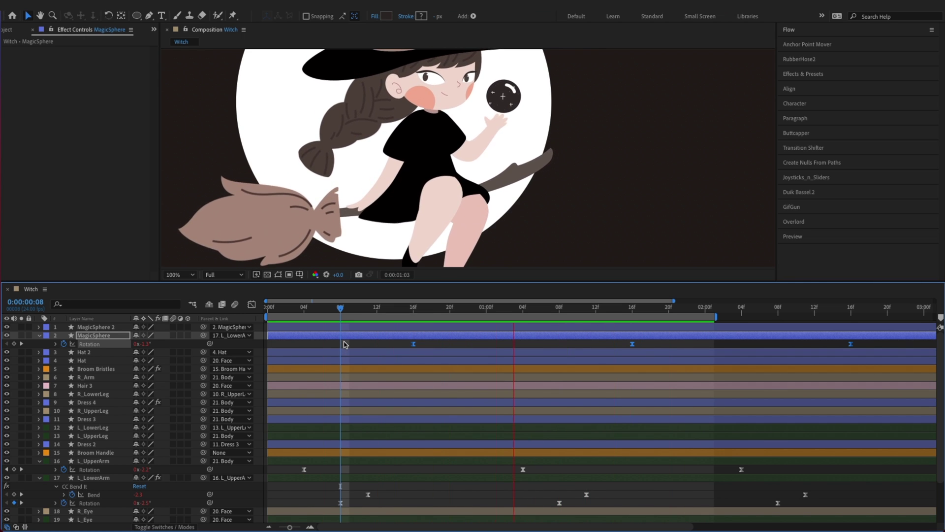
pyautogui.press('super+s')
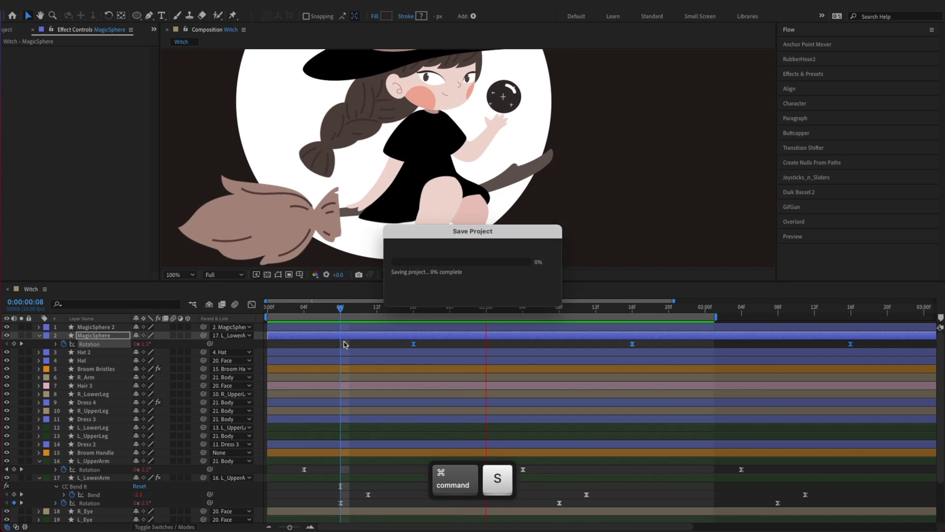
pyautogui.hotkey('alt', 'v')
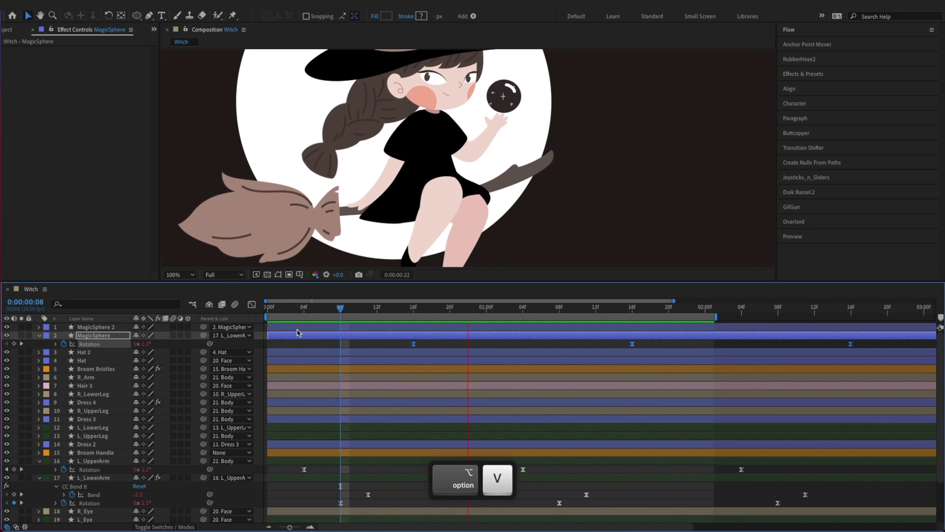
pyautogui.press('space')
# Collapse the open layers and add an Outer Glow layer style to MagicSphere 2.
pyautogui.click(39, 335)
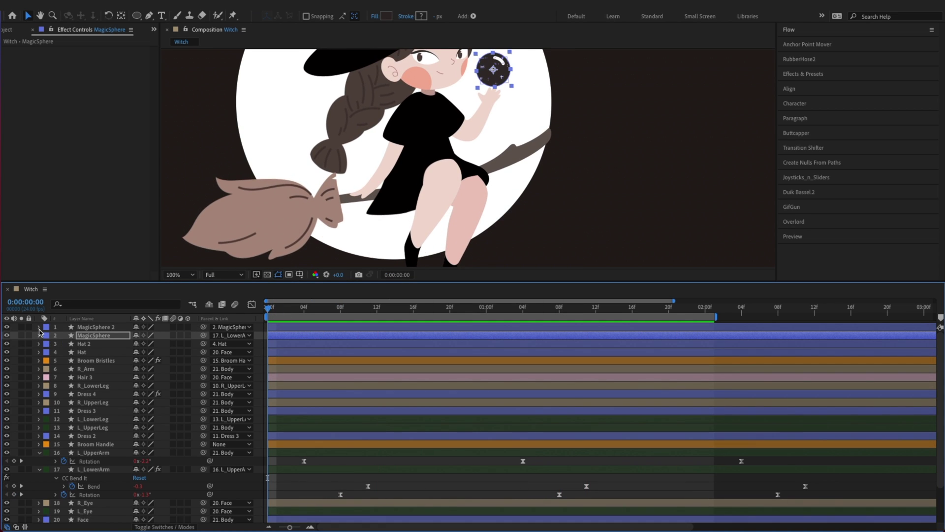
pyautogui.press('super+a')
pyautogui.click(40, 453)
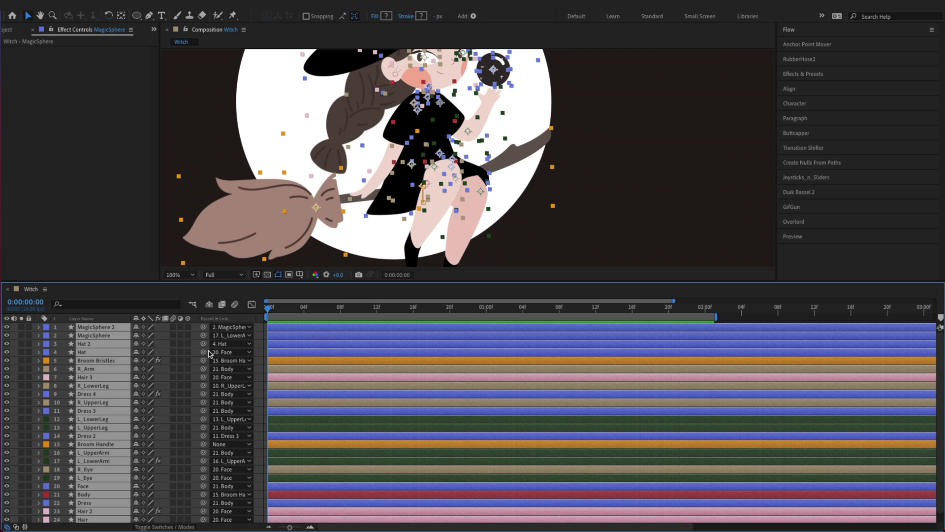
pyautogui.click(94, 327)
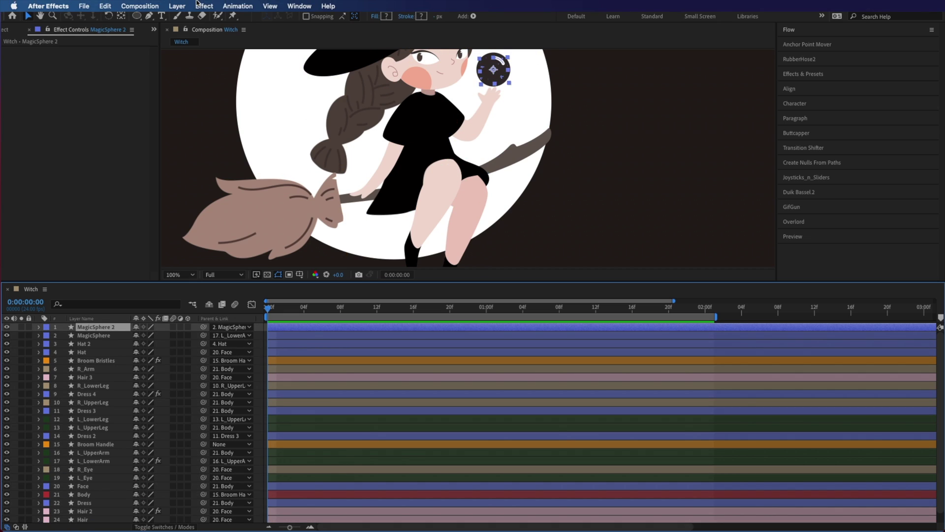
pyautogui.click(184, 6)
pyautogui.moveTo(188, 265)
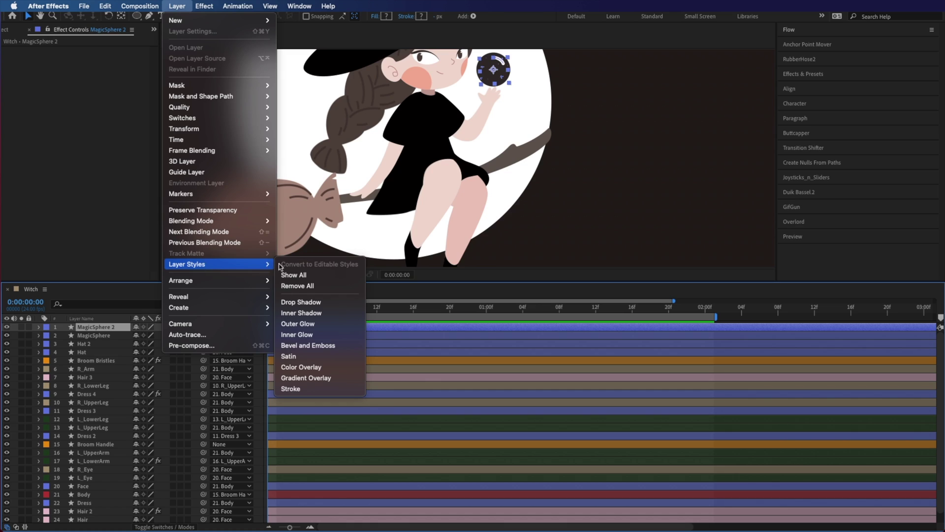
pyautogui.click(315, 323)
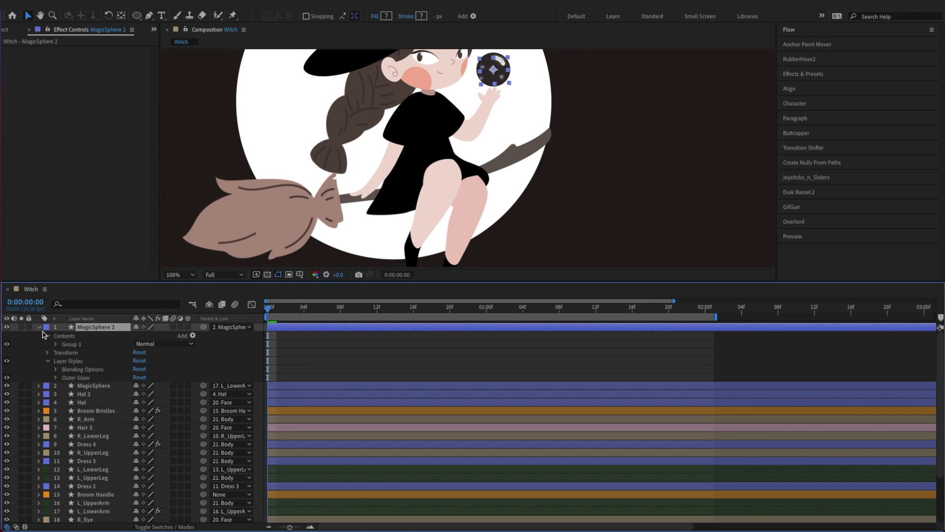
# Set the Outer Glow colour to pale cream E7E7CF and Spread to 2%, save, and keyframe Opacity.
pyautogui.click(54, 370)
pyautogui.click(55, 369)
pyautogui.click(56, 377)
pyautogui.click(139, 419)
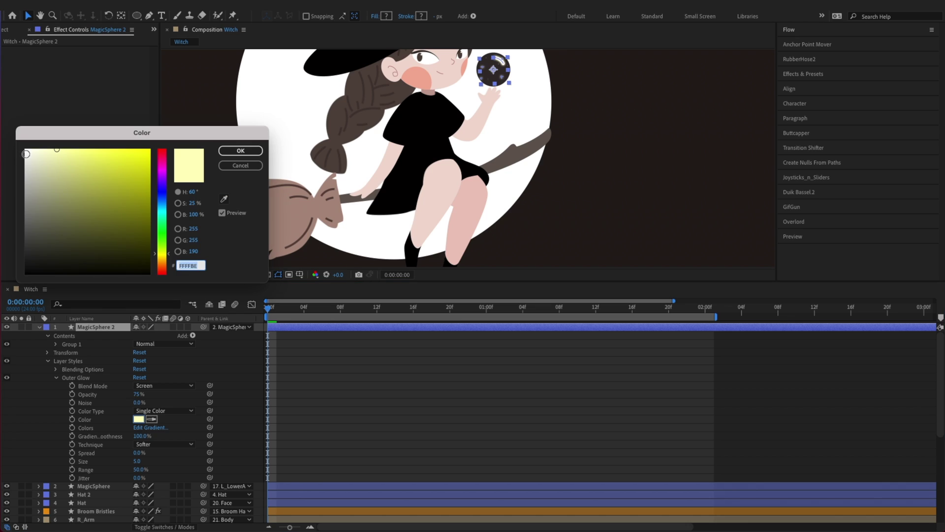
pyautogui.click(39, 159)
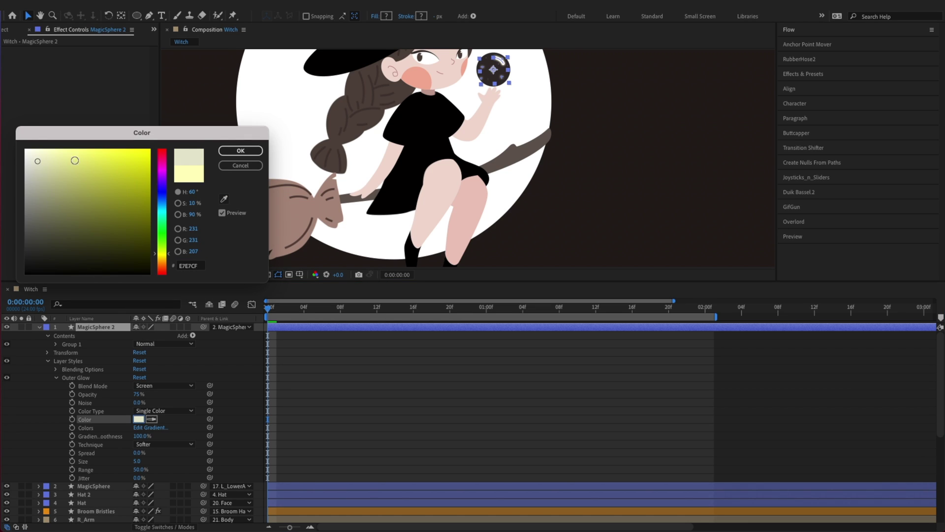
pyautogui.click(241, 151)
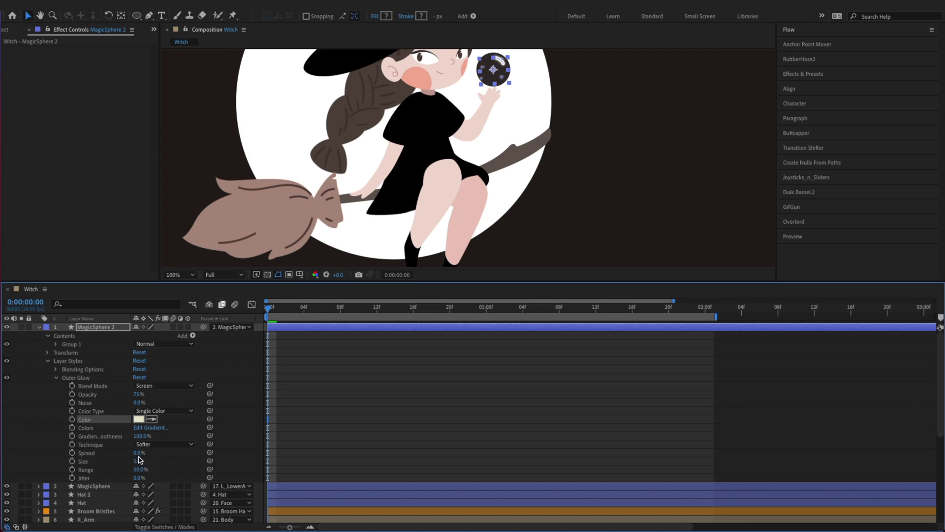
pyautogui.write('2')
pyautogui.press('Return')
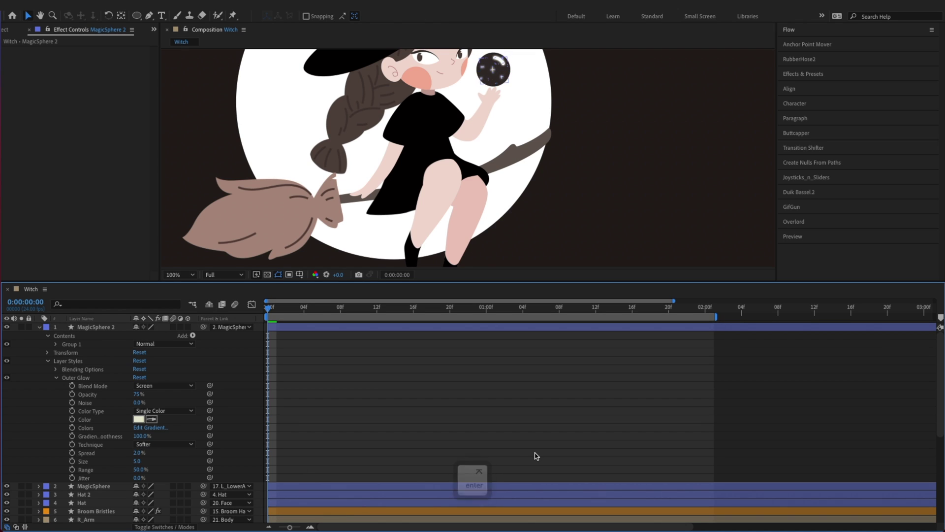
pyautogui.press('super+s')
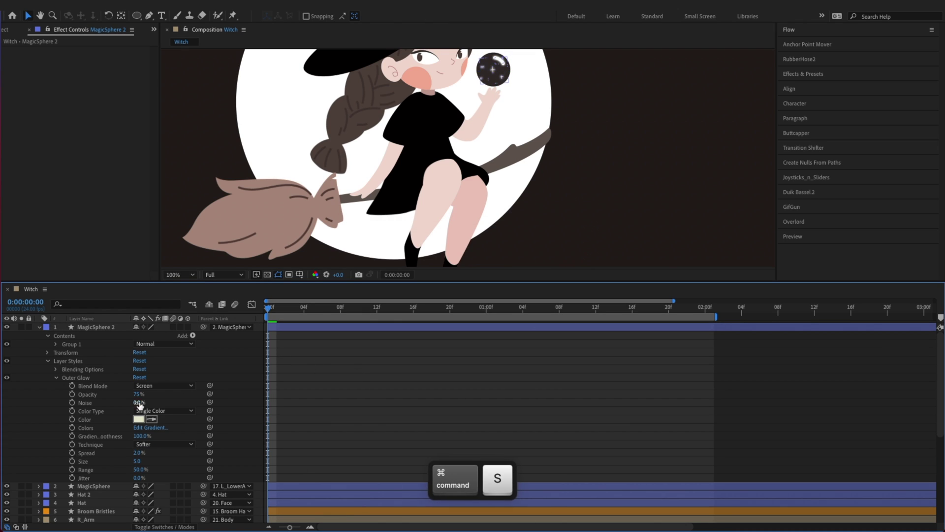
pyautogui.click(73, 394)
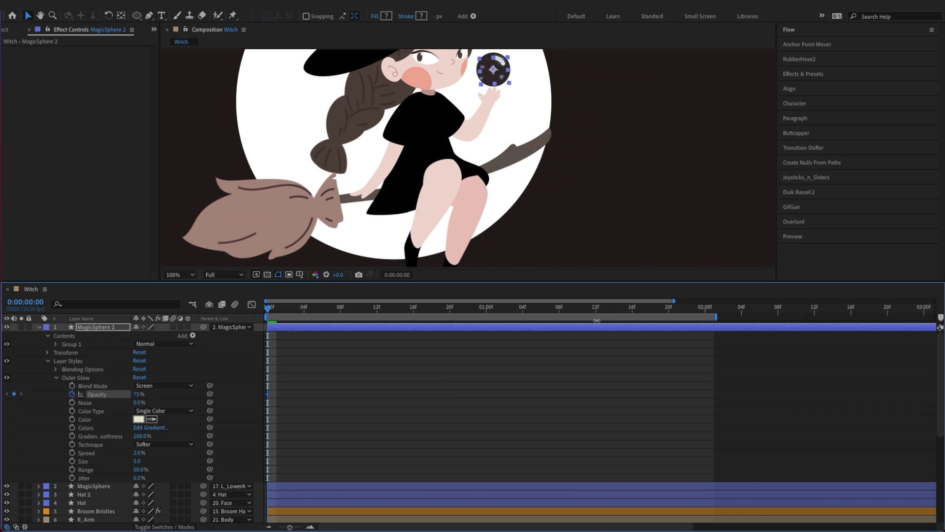
# Go to the two-second mark and show the MagicSphere layers' animated properties.
pyautogui.click(706, 307)
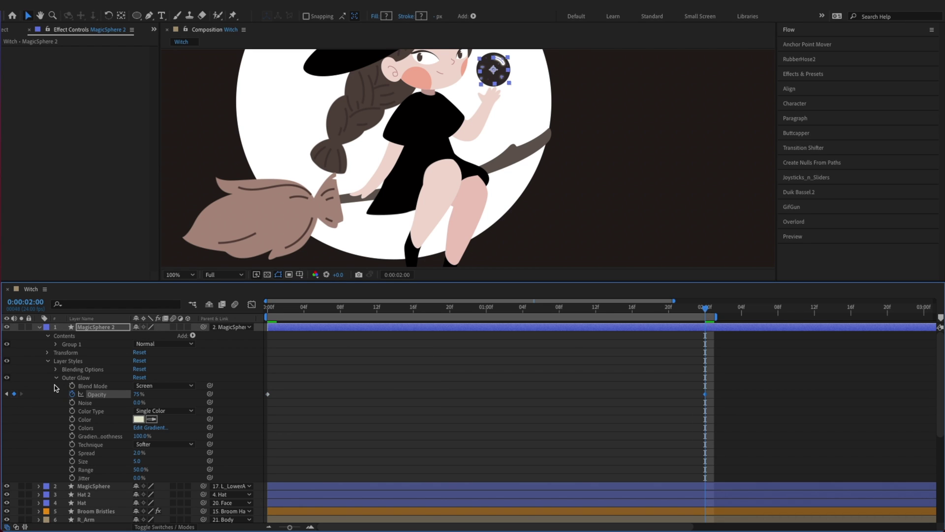
pyautogui.press('u')
pyautogui.click(99, 344)
pyautogui.press('u')
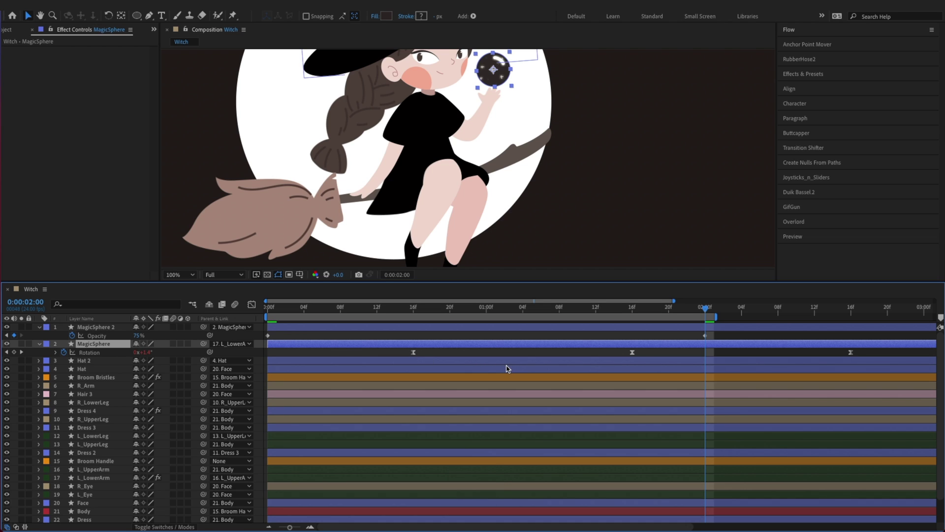
# Add a 55% Outer Glow Opacity keyframe at one second, select the glow keys, and save.
pyautogui.click(483, 310)
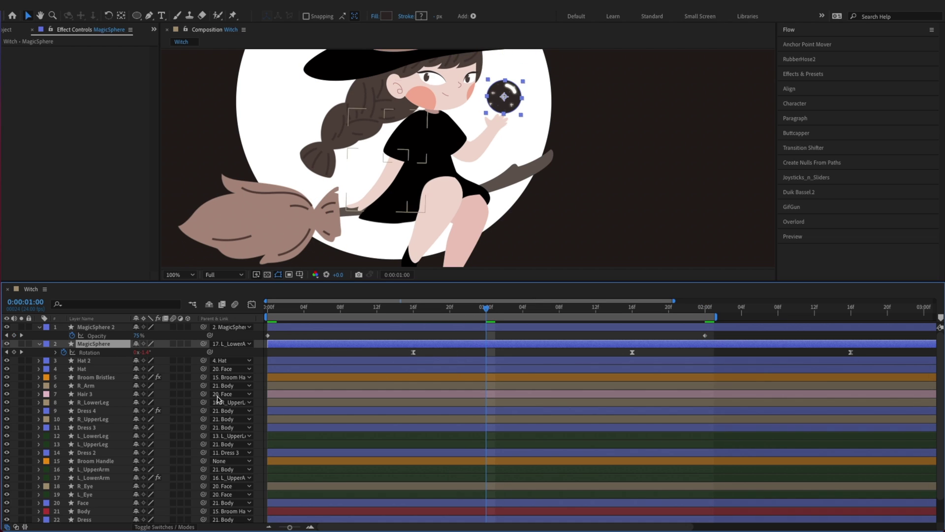
pyautogui.click(15, 336)
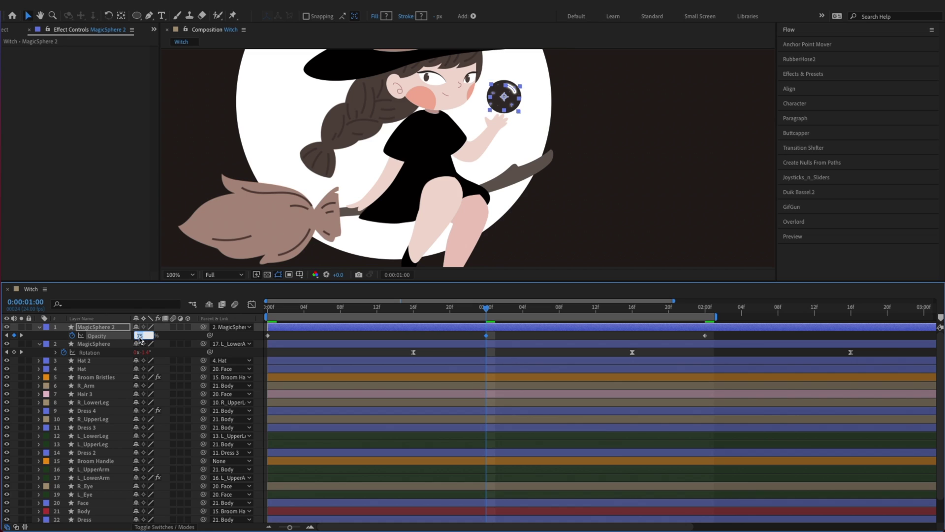
pyautogui.write('55')
pyautogui.press('Return')
pyautogui.click(140, 337)
pyautogui.click(102, 337)
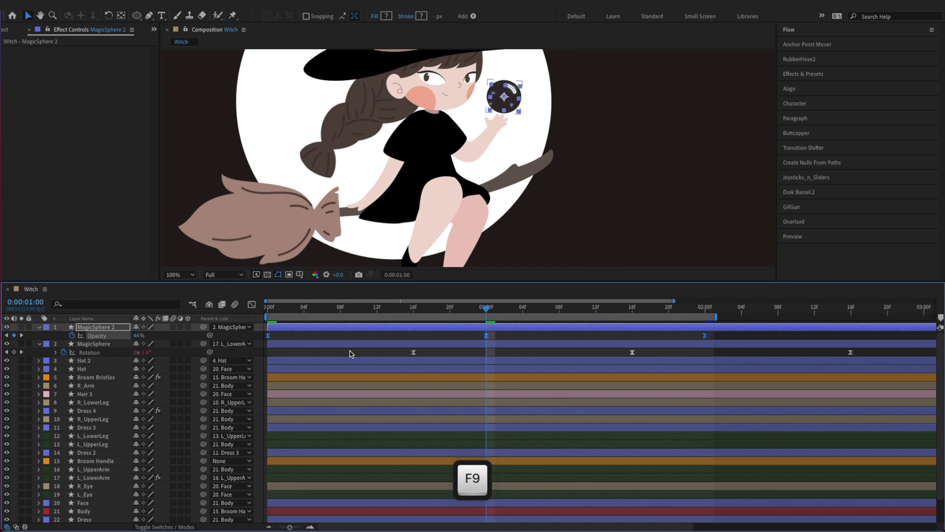
pyautogui.press('super+s')
# Preview the glow animation, then return to the first frame.
pyautogui.click(331, 354)
pyautogui.press('space')
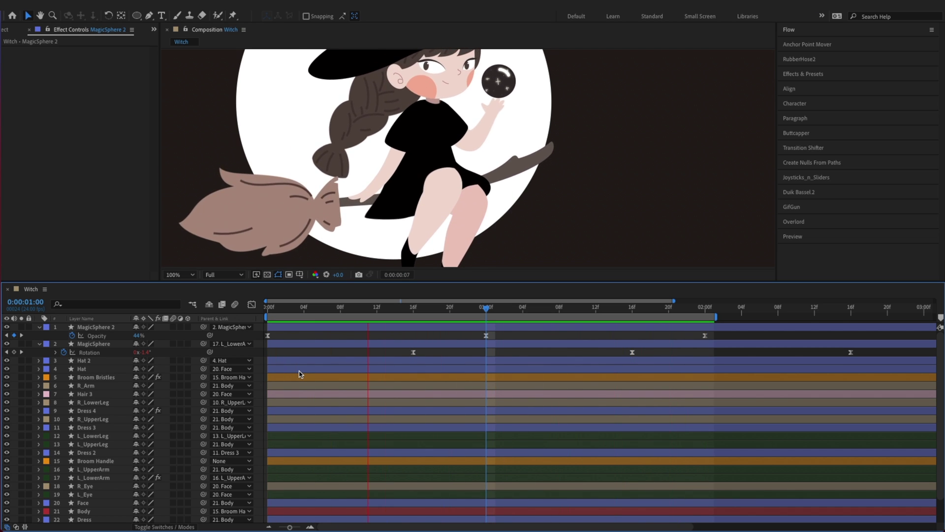
pyautogui.press('space')
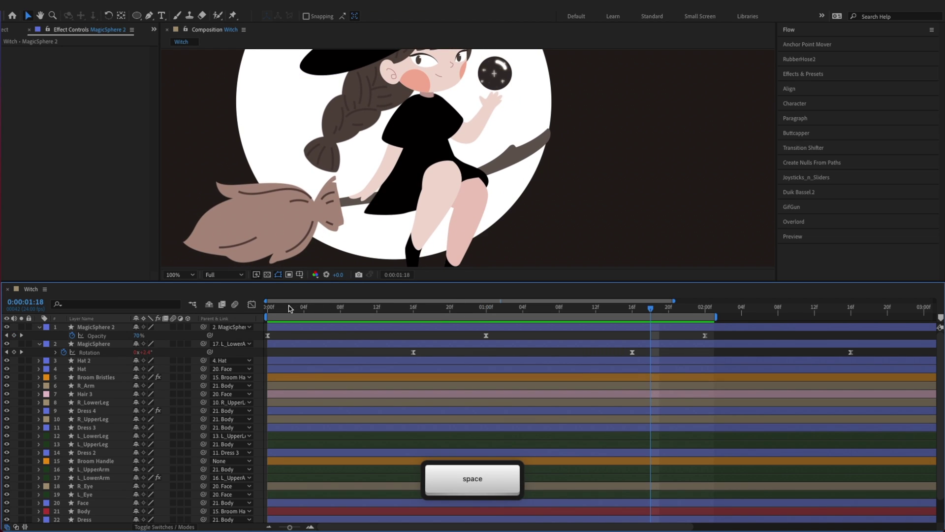
pyautogui.moveTo(290, 308); pyautogui.dragTo(184, 331)
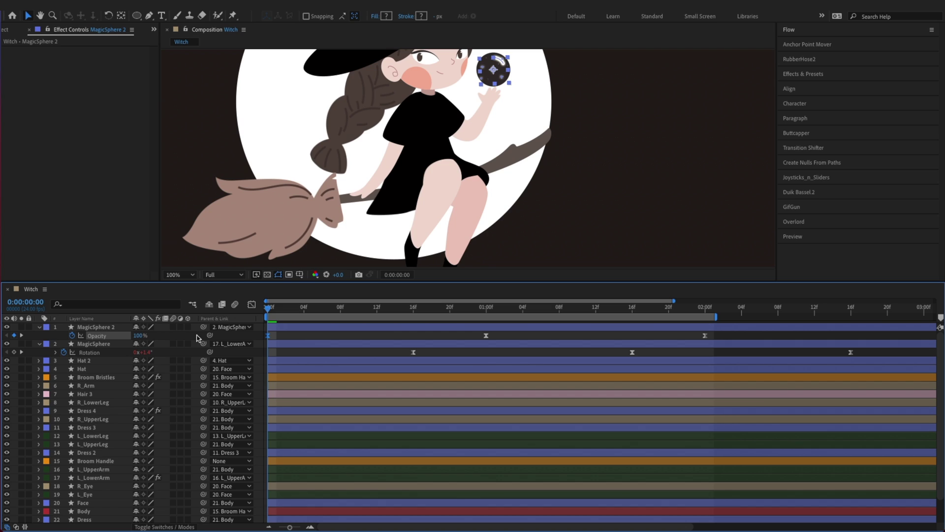
# Copy MagicSphere 2's starting 100% opacity keyframe and paste it at two seconds.
pyautogui.press('F2')
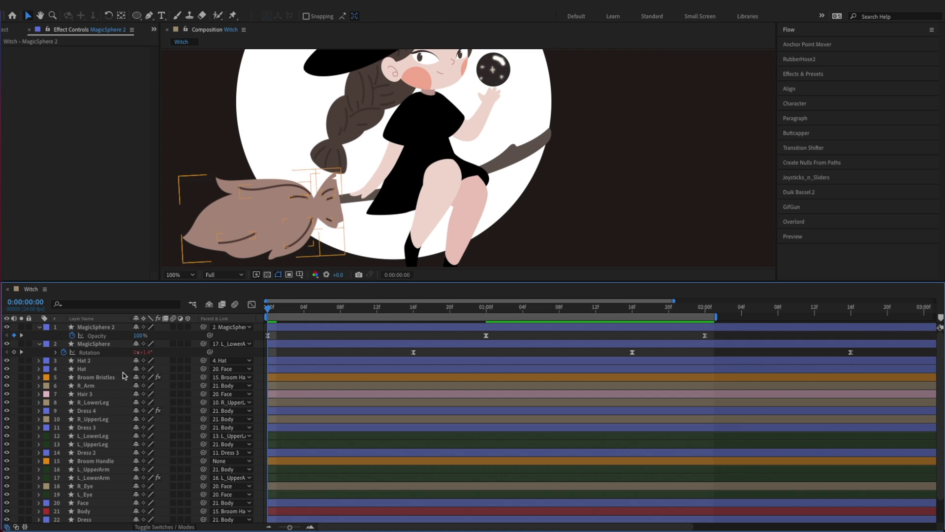
pyautogui.click(305, 327)
pyautogui.press('super+c')
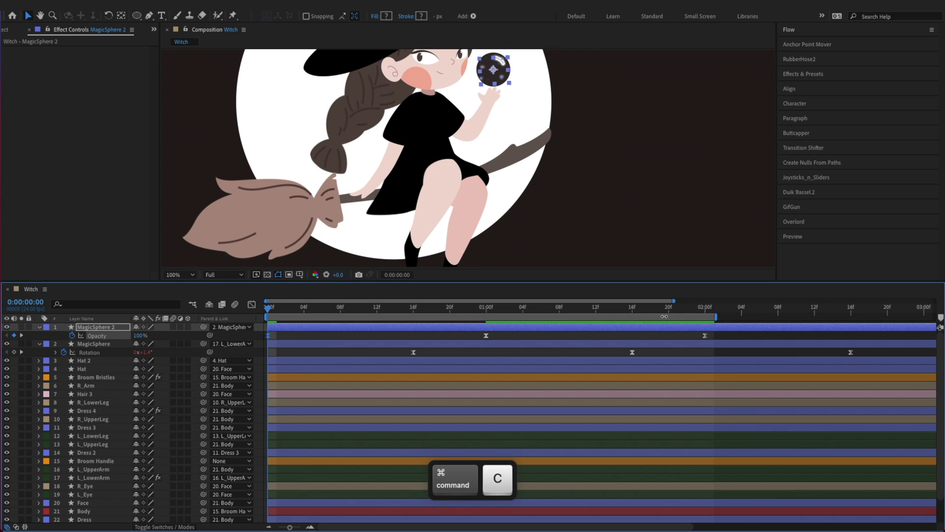
pyautogui.click(707, 311)
pyautogui.press('super+v')
# Preview the pulse with the viewer set to Fit, and collapse all layer properties.
pyautogui.press('space')
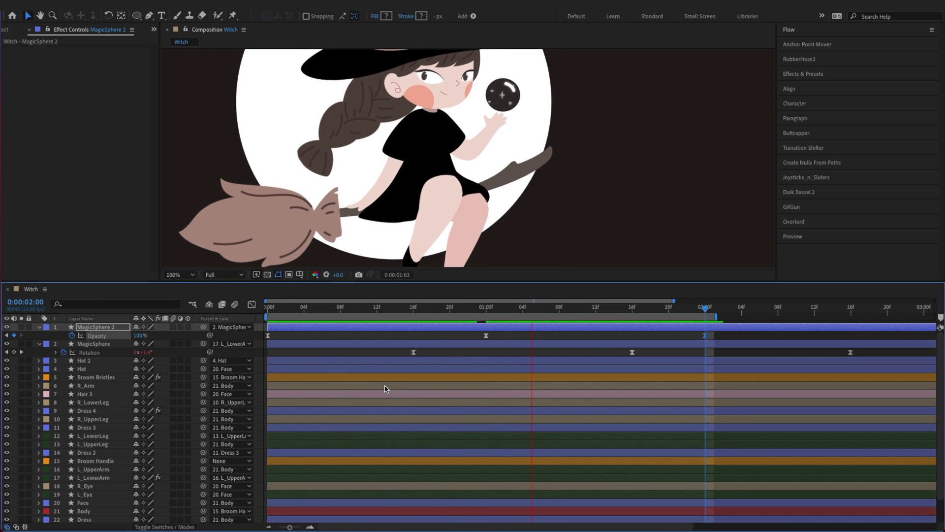
pyautogui.click(180, 274)
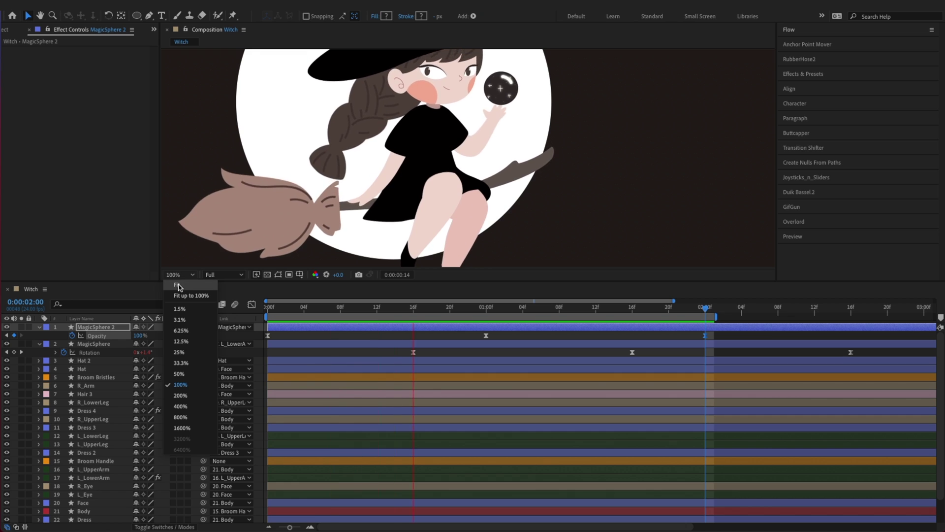
pyautogui.click(177, 285)
pyautogui.press('super+a')
pyautogui.press('u')
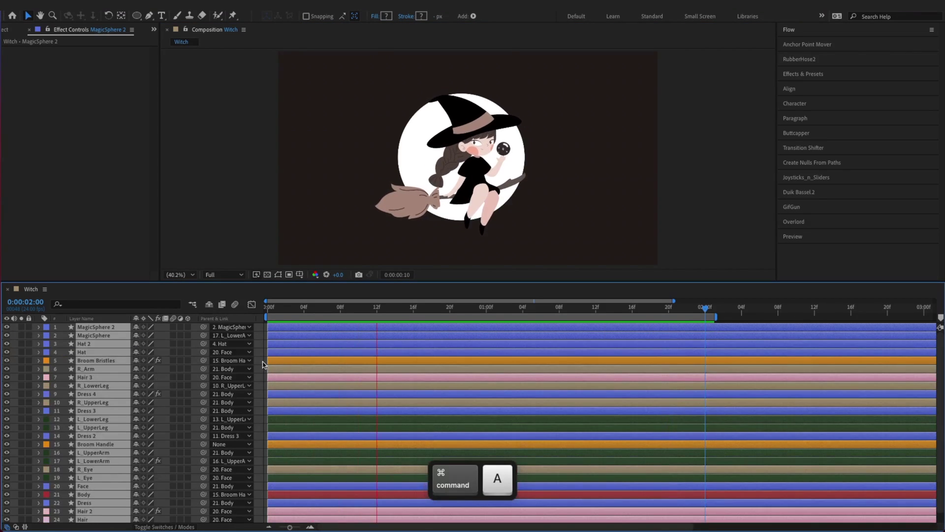
pyautogui.press('super+shift+a')
# Watch the animation in a maximized viewer, then stop it and select the Body layer.
pyautogui.press('`')
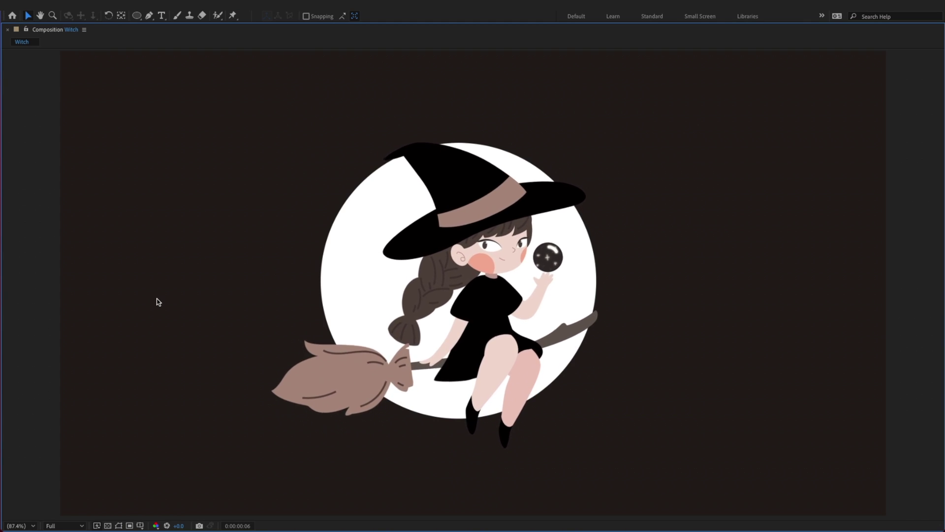
pyautogui.press('`')
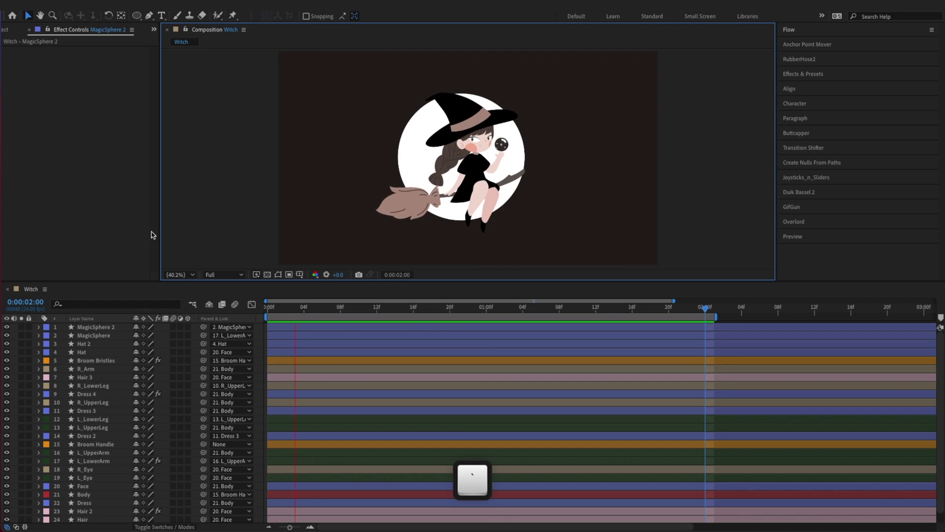
pyautogui.press('space')
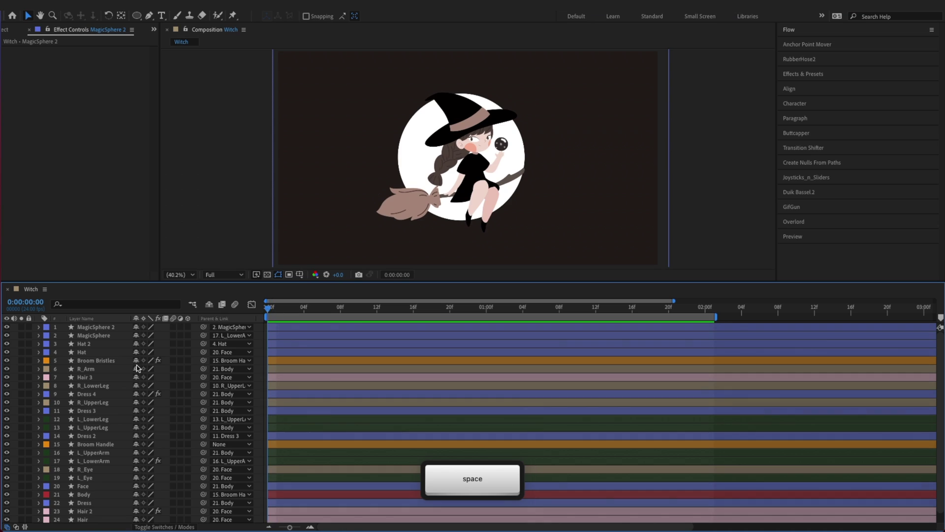
pyautogui.scroll(-1, 81, 473)
pyautogui.click(84, 484)
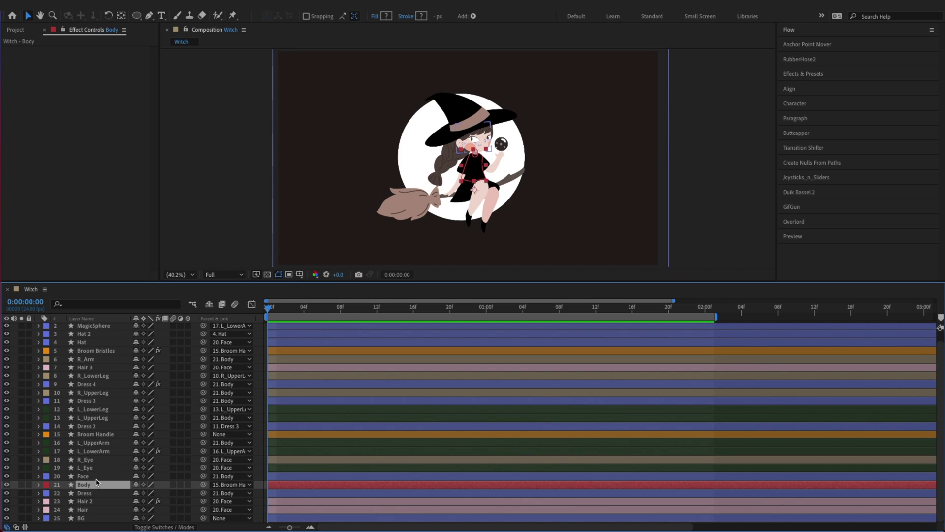
# Save and preview the shifted witch with the composition viewer maximized.
pyautogui.press('p')
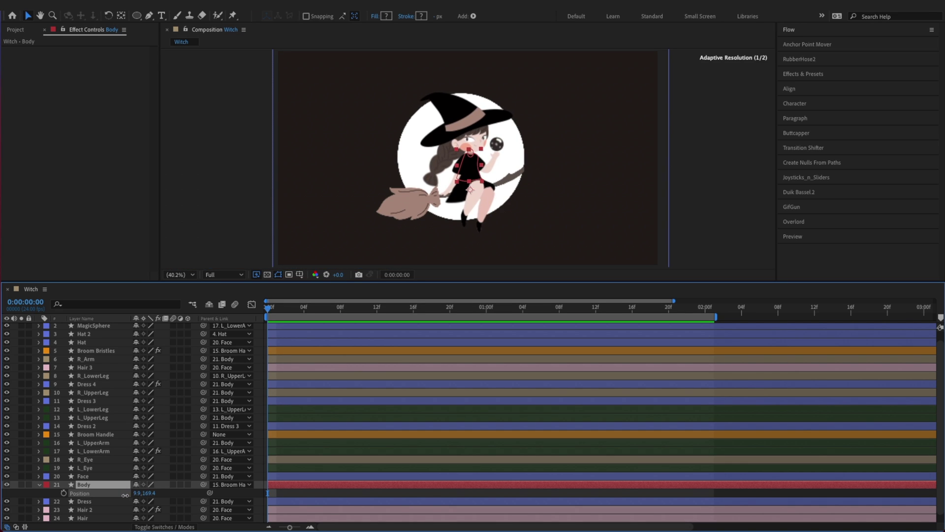
pyautogui.press('super+s')
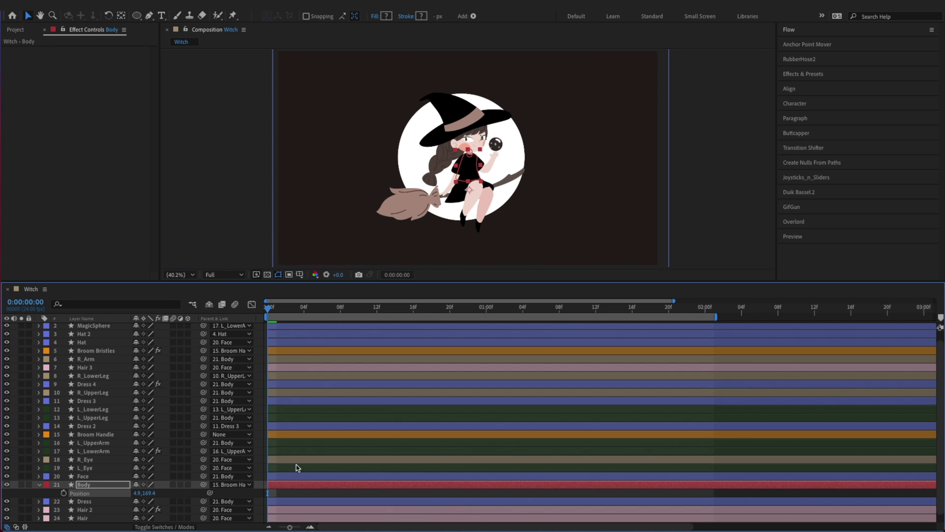
pyautogui.press('space')
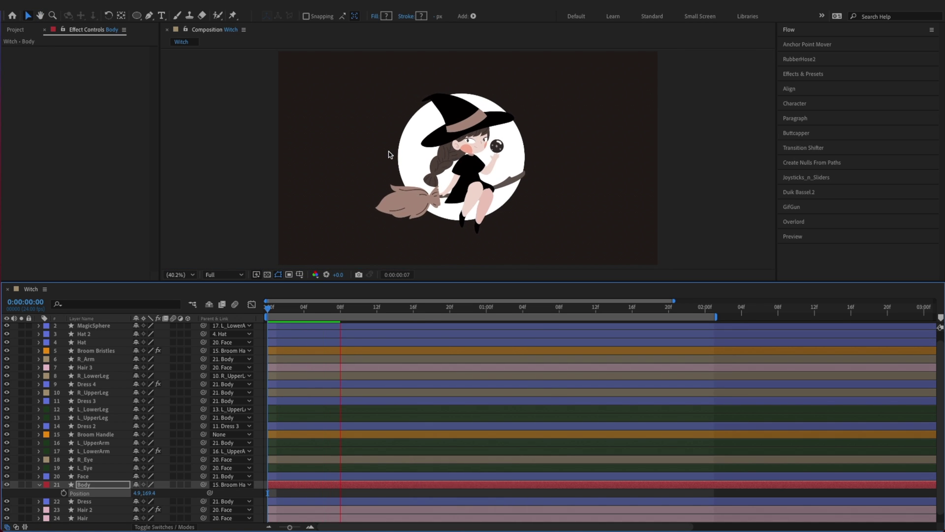
pyautogui.press('`')
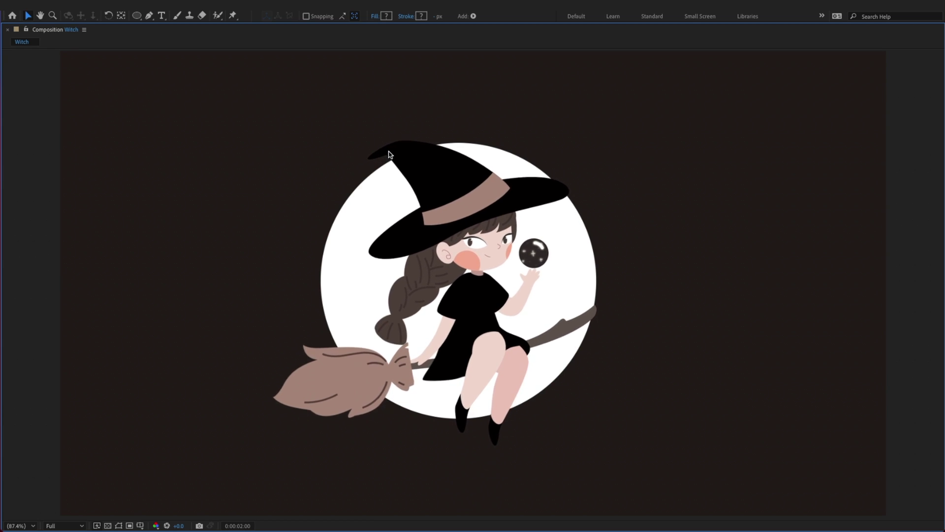
pyautogui.press('space')
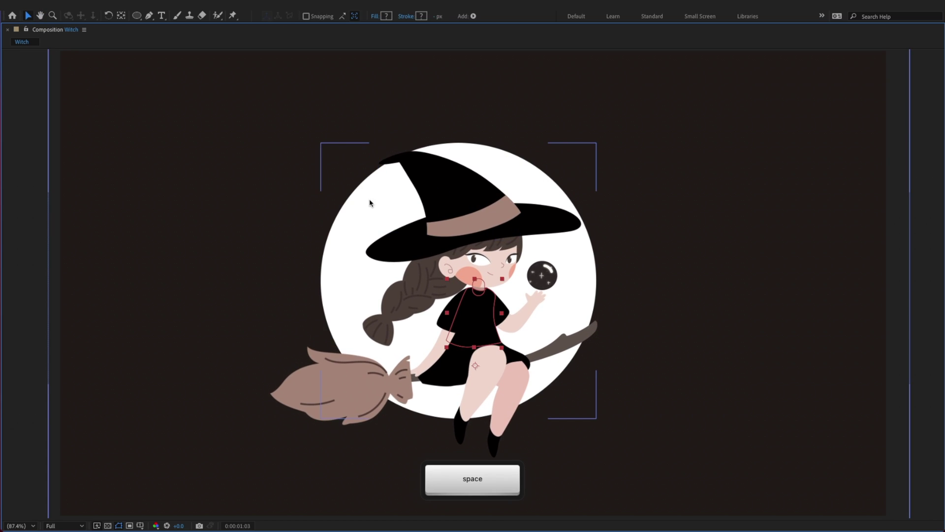
# Save again and collapse the Body layer's properties.
pyautogui.press('p')
pyautogui.press('super+s')
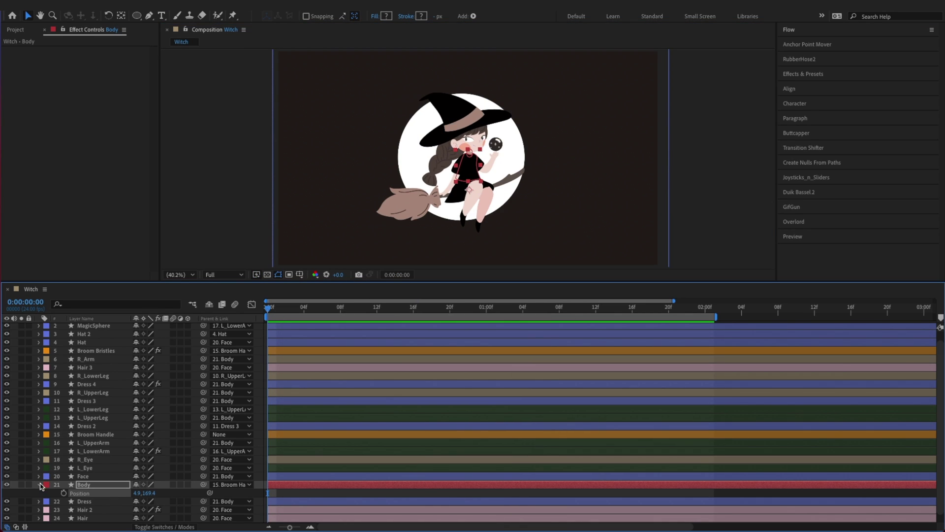
pyautogui.click(41, 485)
pyautogui.click(261, 455)
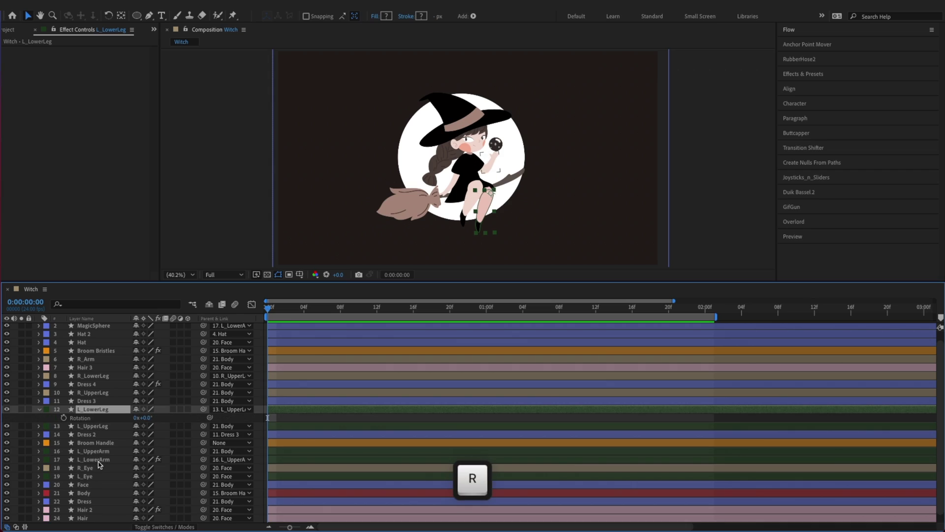
# Paste the Face layer's Rotation keyframes onto both L_LowerLeg and R_LowerLeg Rotation, then save.
pyautogui.click(99, 376)
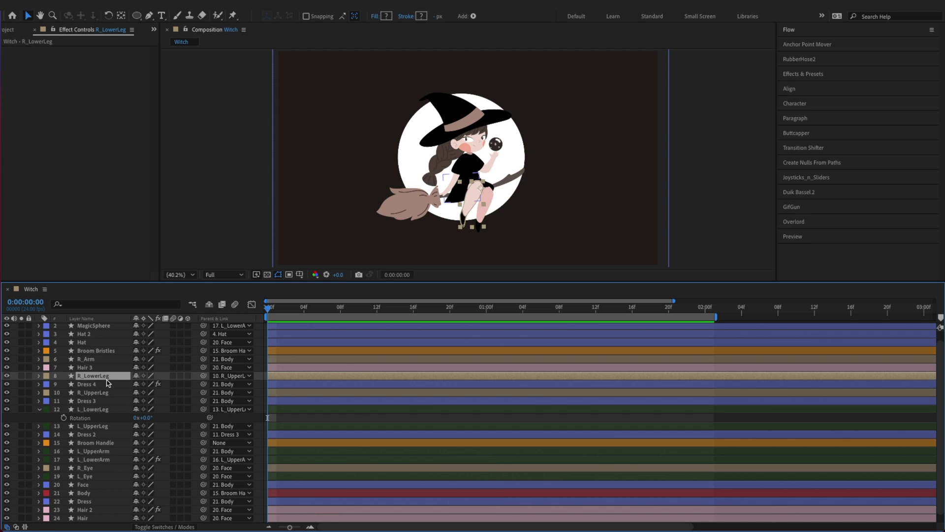
pyautogui.press('r')
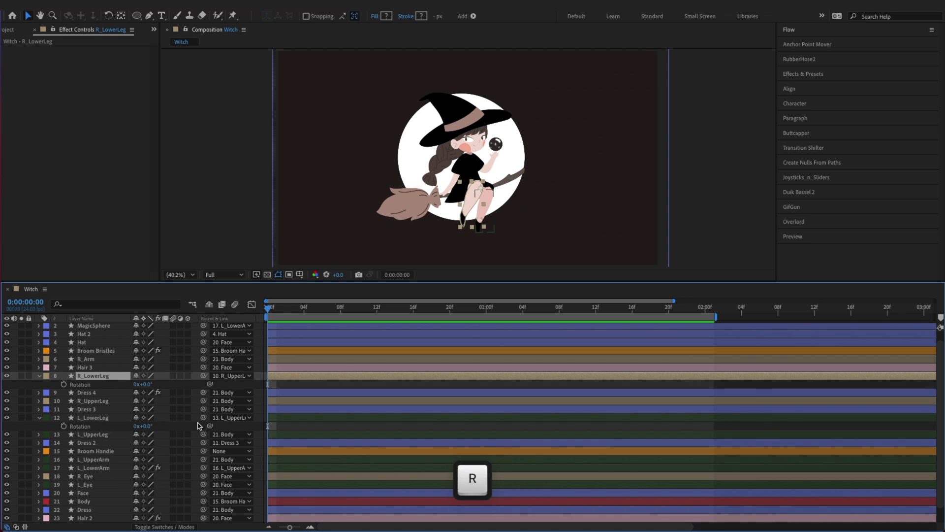
pyautogui.click(86, 493)
pyautogui.press('u')
pyautogui.press('super+c')
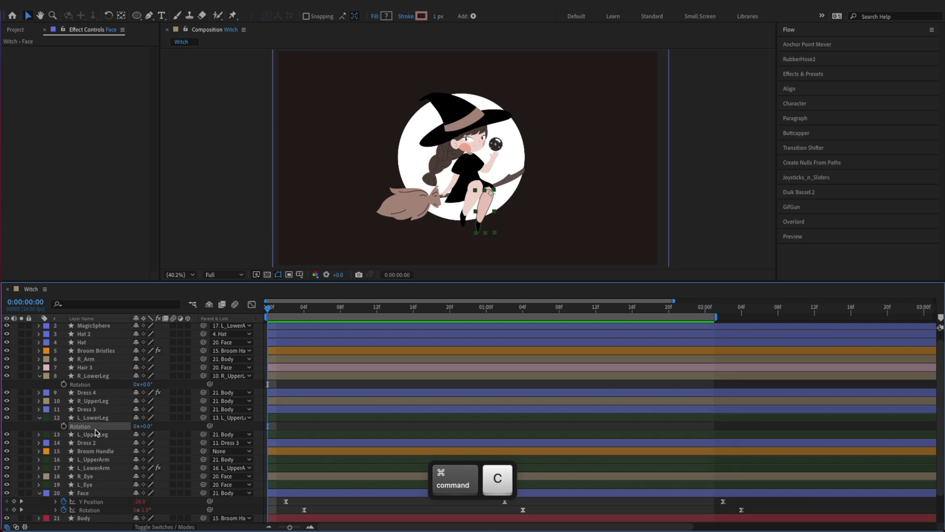
pyautogui.click(93, 418)
pyautogui.press('super+v')
pyautogui.click(95, 375)
pyautogui.press('super+v')
pyautogui.press('super+s')
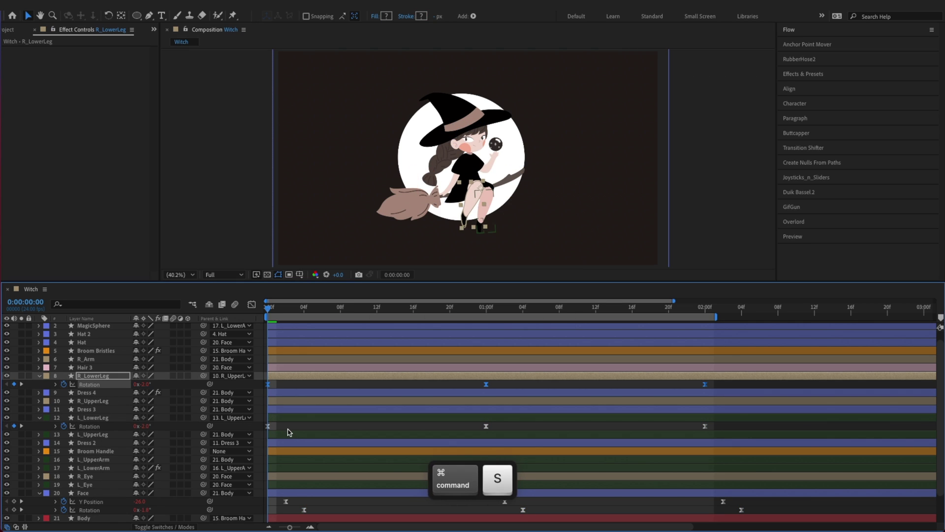
# Delay both legs' keyframes two frames, R_LowerLeg two more, and save.
pyautogui.click(289, 431)
pyautogui.click(111, 427)
pyautogui.keyDown('super'); pyautogui.click(105, 388); pyautogui.keyUp('super')
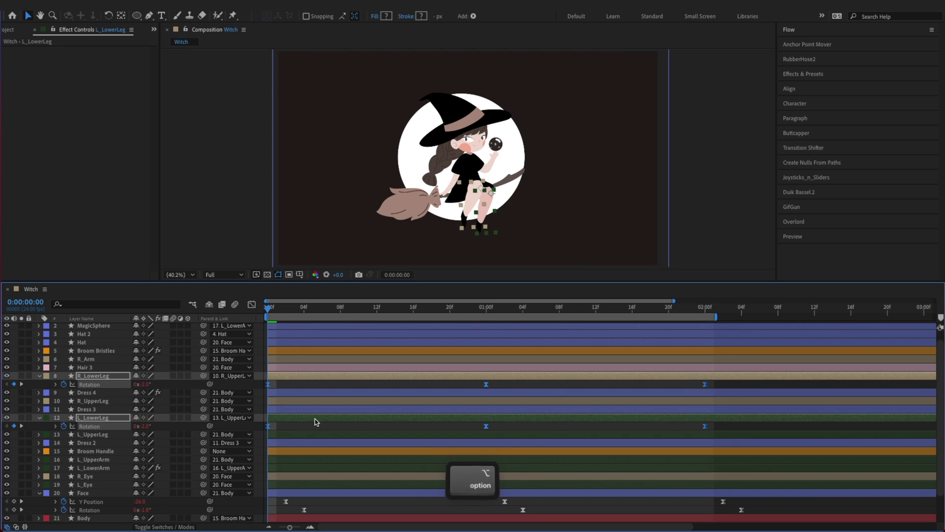
pyautogui.hotkey('alt', 'w')
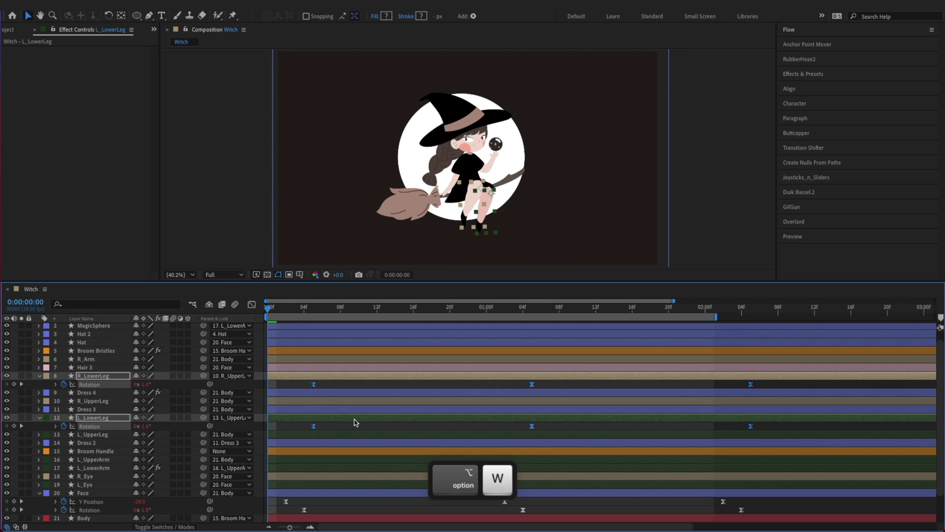
pyautogui.click(350, 428)
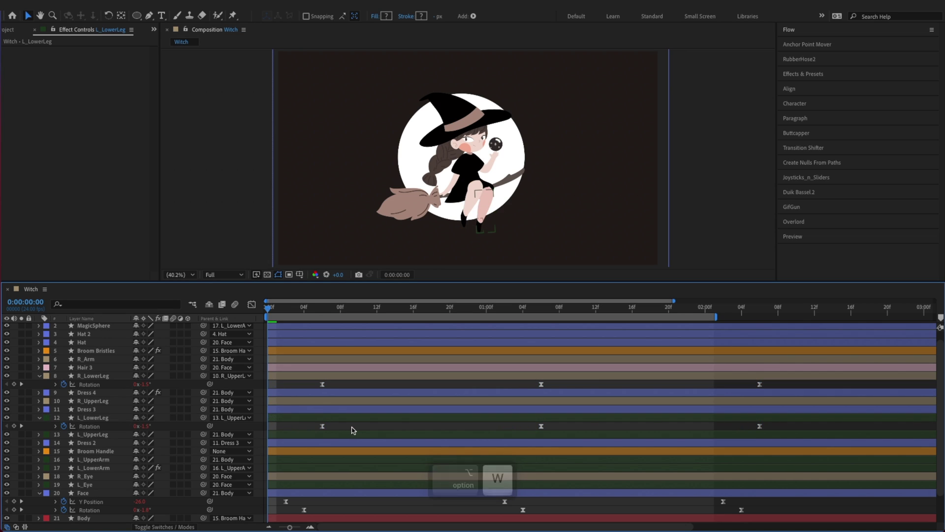
pyautogui.click(89, 386)
pyautogui.hotkey('alt', 'w')
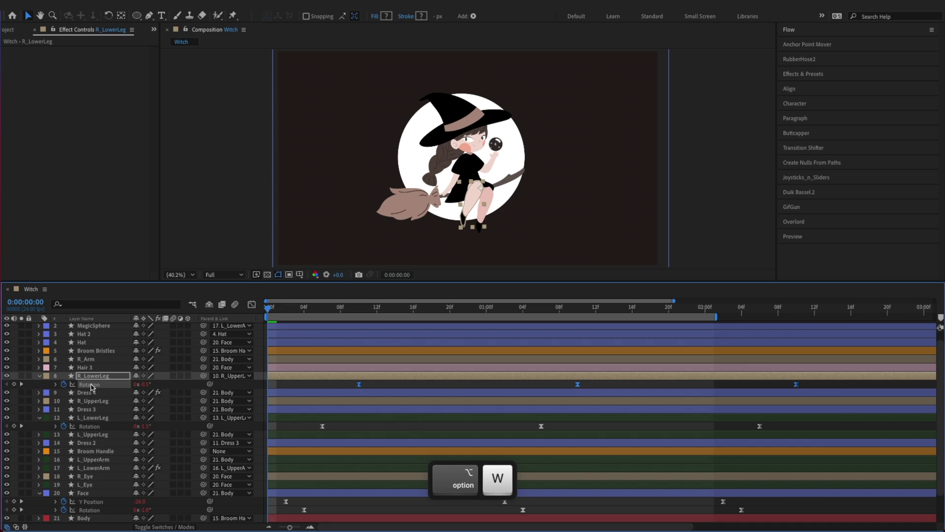
pyautogui.press('super+s')
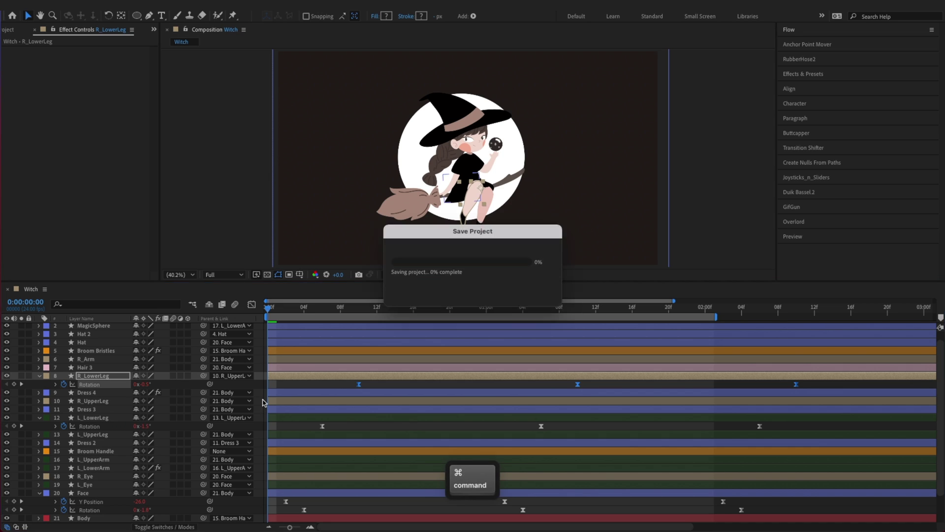
# After previewing, shift both legs' keyframes two frames earlier, preview again, and save.
pyautogui.click(363, 427)
pyautogui.press('space')
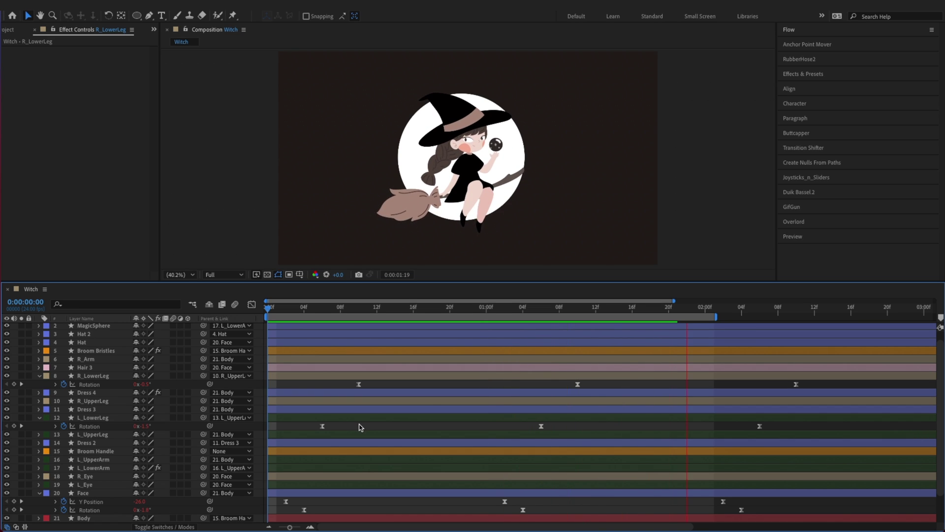
pyautogui.press('space')
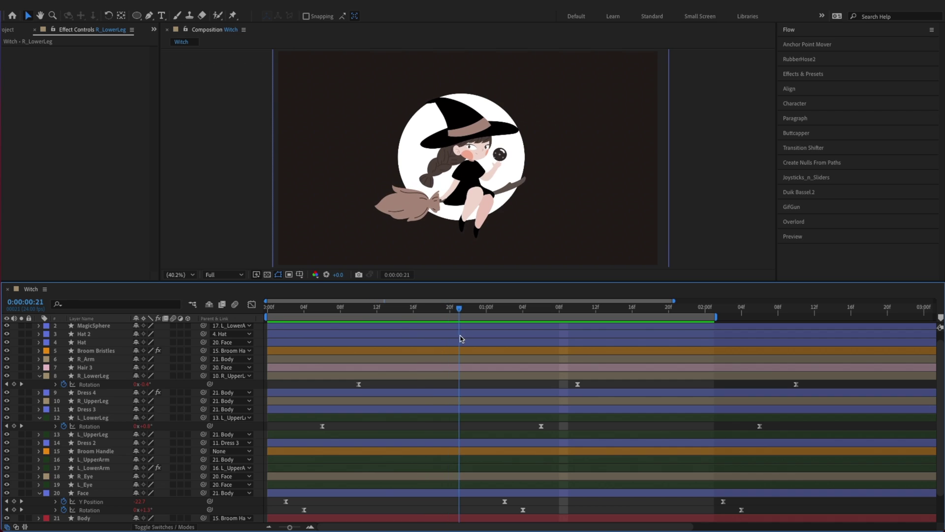
pyautogui.click(94, 426)
pyautogui.keyDown('super'); pyautogui.click(114, 385); pyautogui.keyUp('super')
pyautogui.hotkey('alt', 'q')
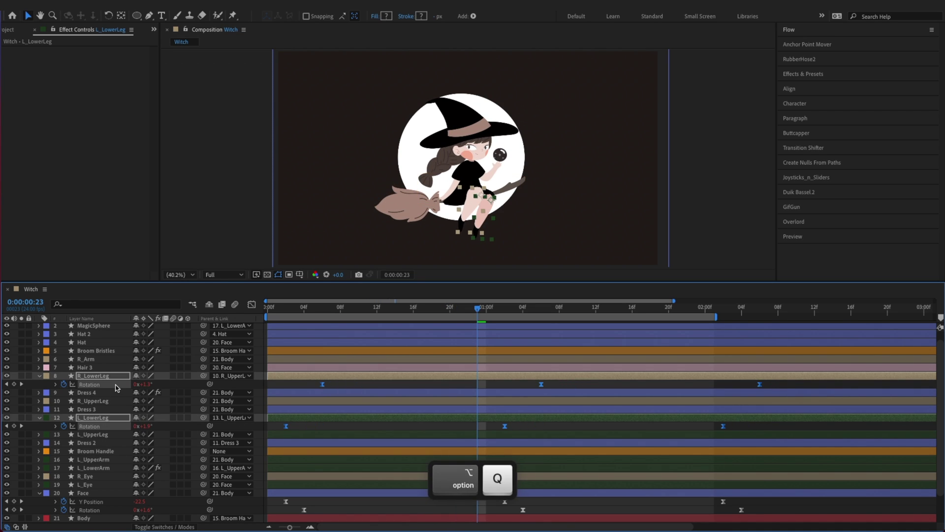
pyautogui.click(327, 427)
pyautogui.press('space')
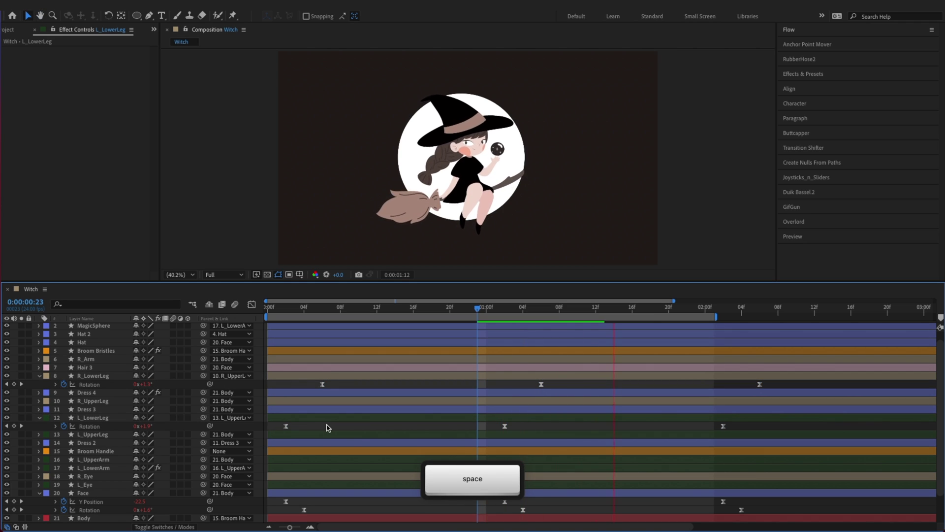
pyautogui.press('super+s')
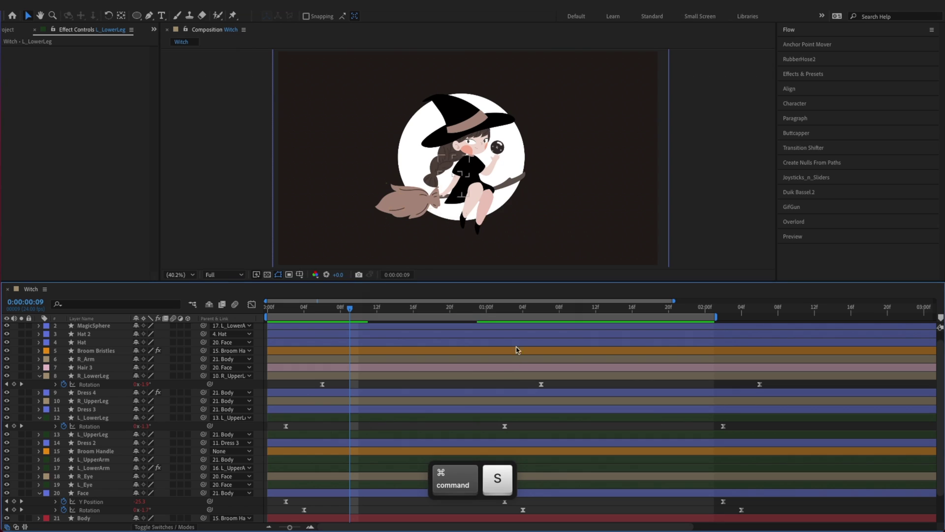
pyautogui.click(507, 308)
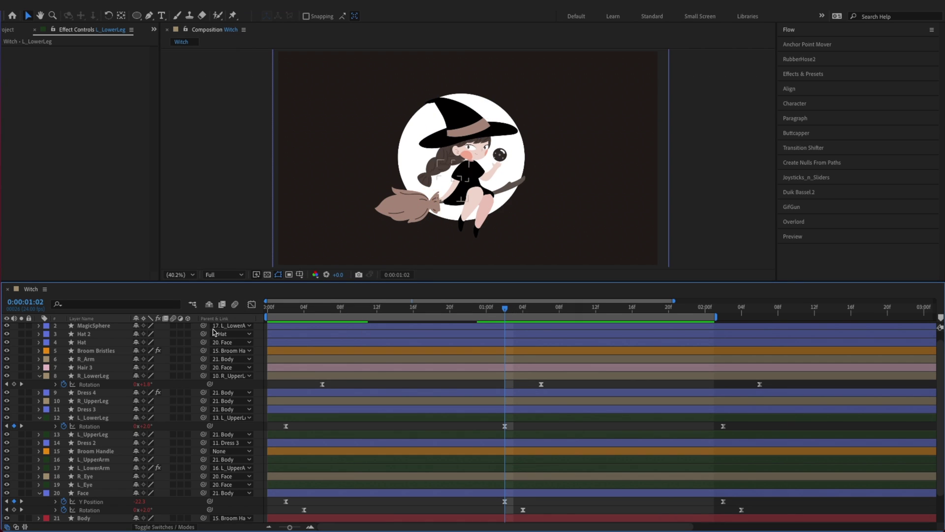
# In the Graph Editor, raise L_LowerLeg's Rotation peak to about 3° and preview.
pyautogui.click(252, 307)
pyautogui.click(107, 427)
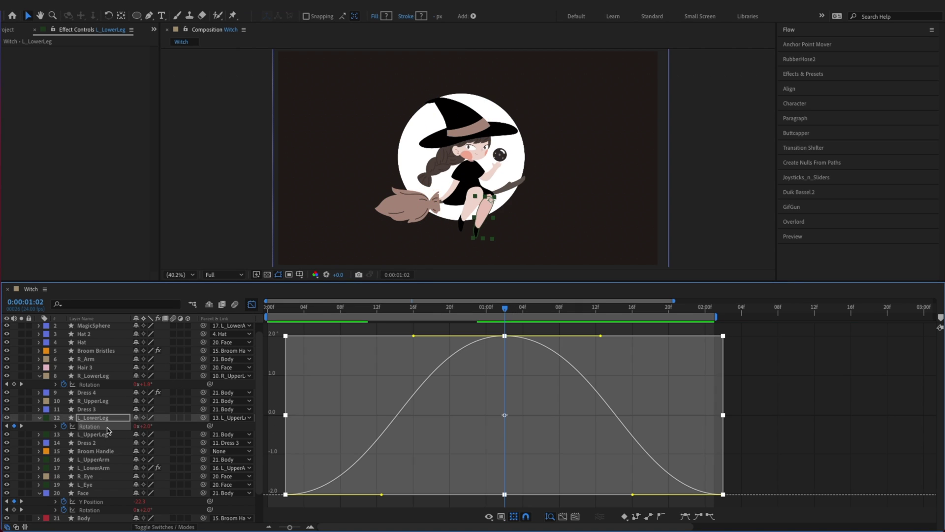
pyautogui.moveTo(505, 335); pyautogui.dragTo(506, 312)
pyautogui.press('space')
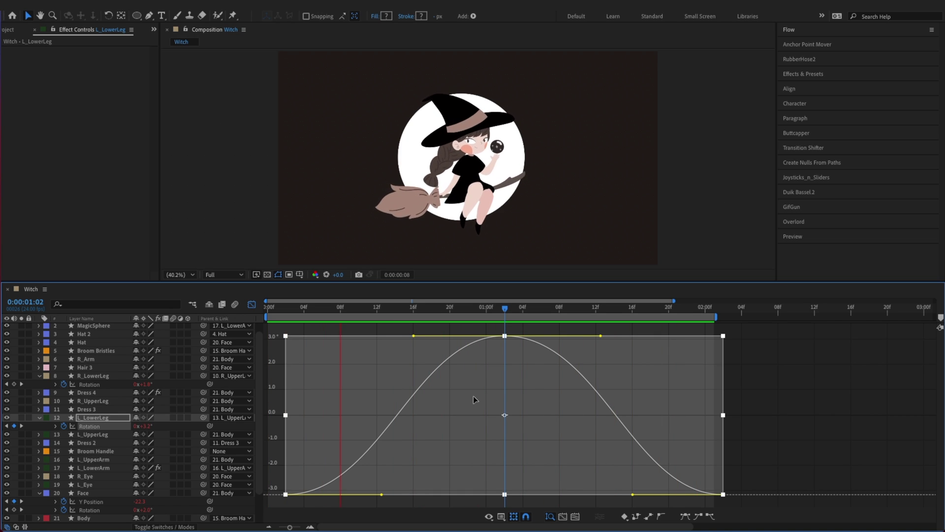
pyautogui.press('space')
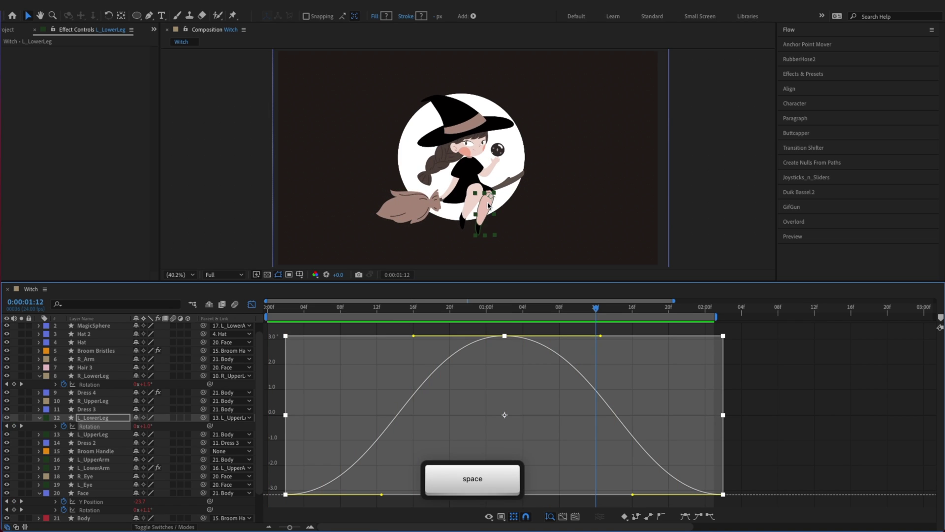
# Scale R_LowerLeg's Rotation curve to roughly −14° to −5° and preview.
pyautogui.click(89, 384)
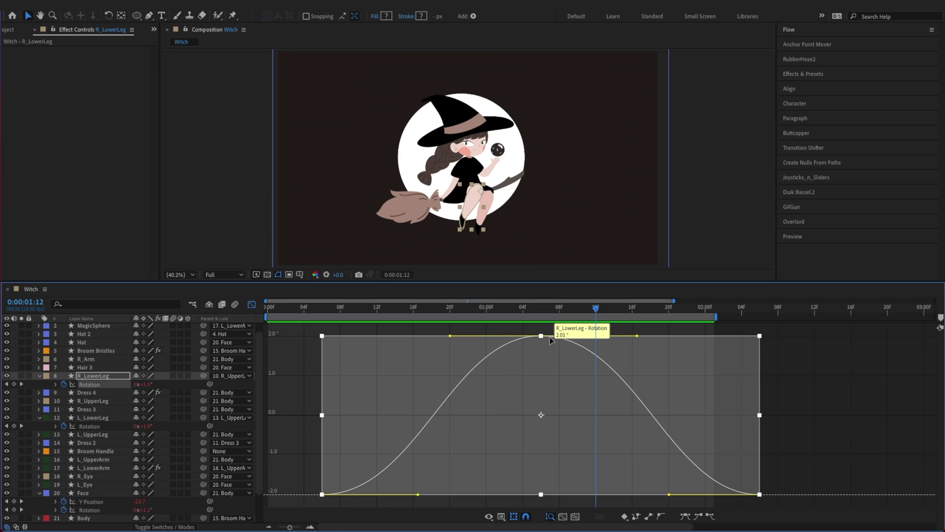
pyautogui.moveTo(549, 336); pyautogui.dragTo(527, 492)
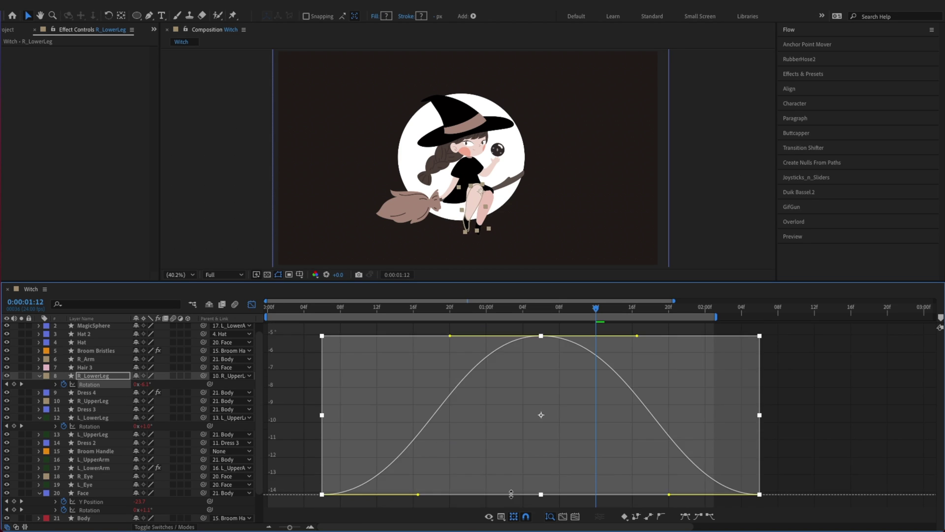
pyautogui.press('space')
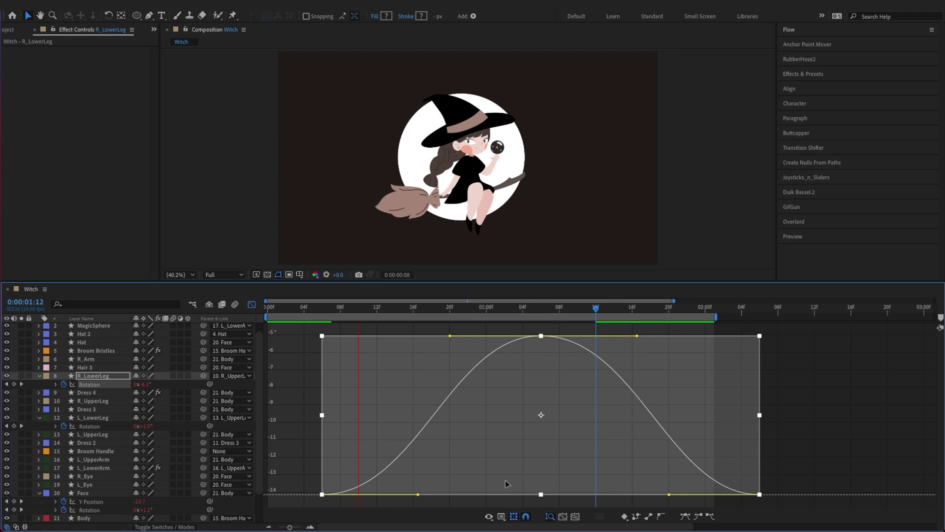